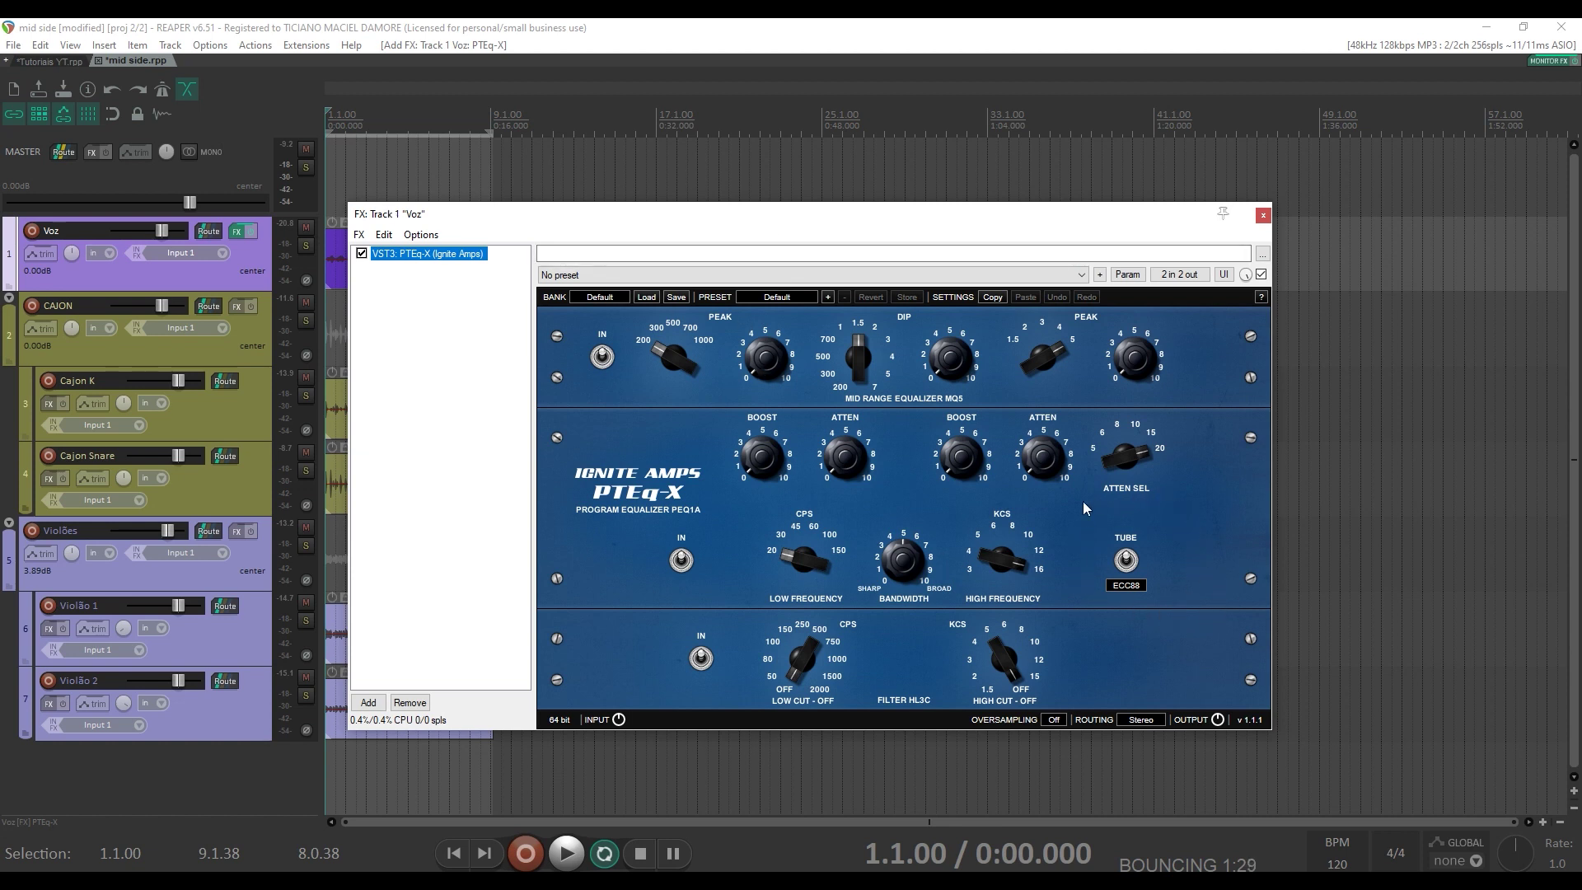
# Step: Switch to the browser and download the Windows version of PTEq-X from the software section of the Ignite Amps site
pyautogui.click(1197, 554)
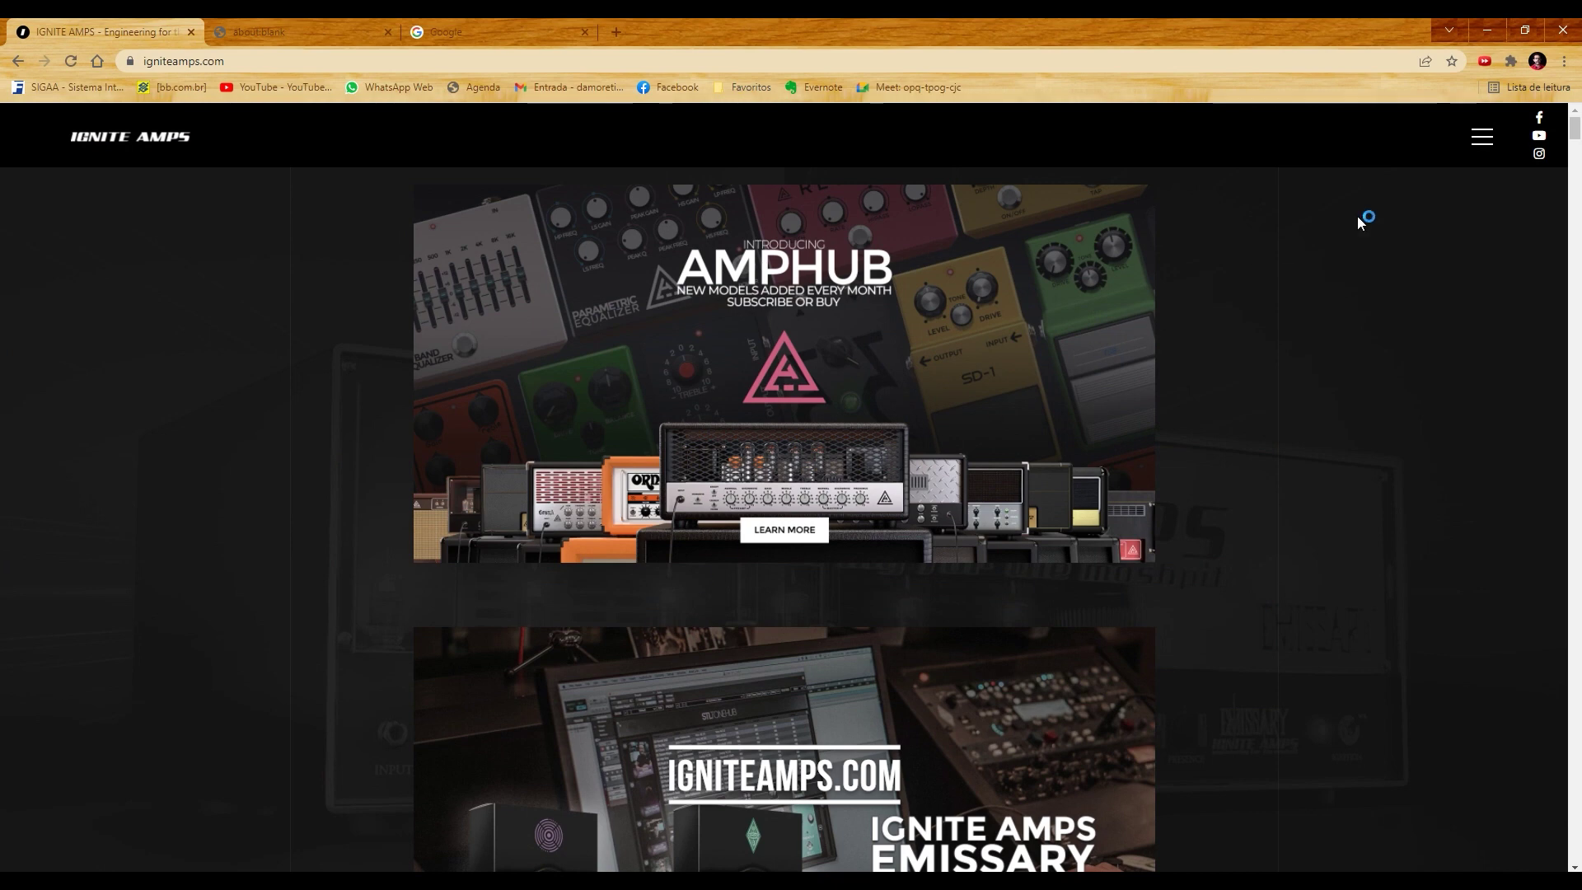
pyautogui.click(1472, 147)
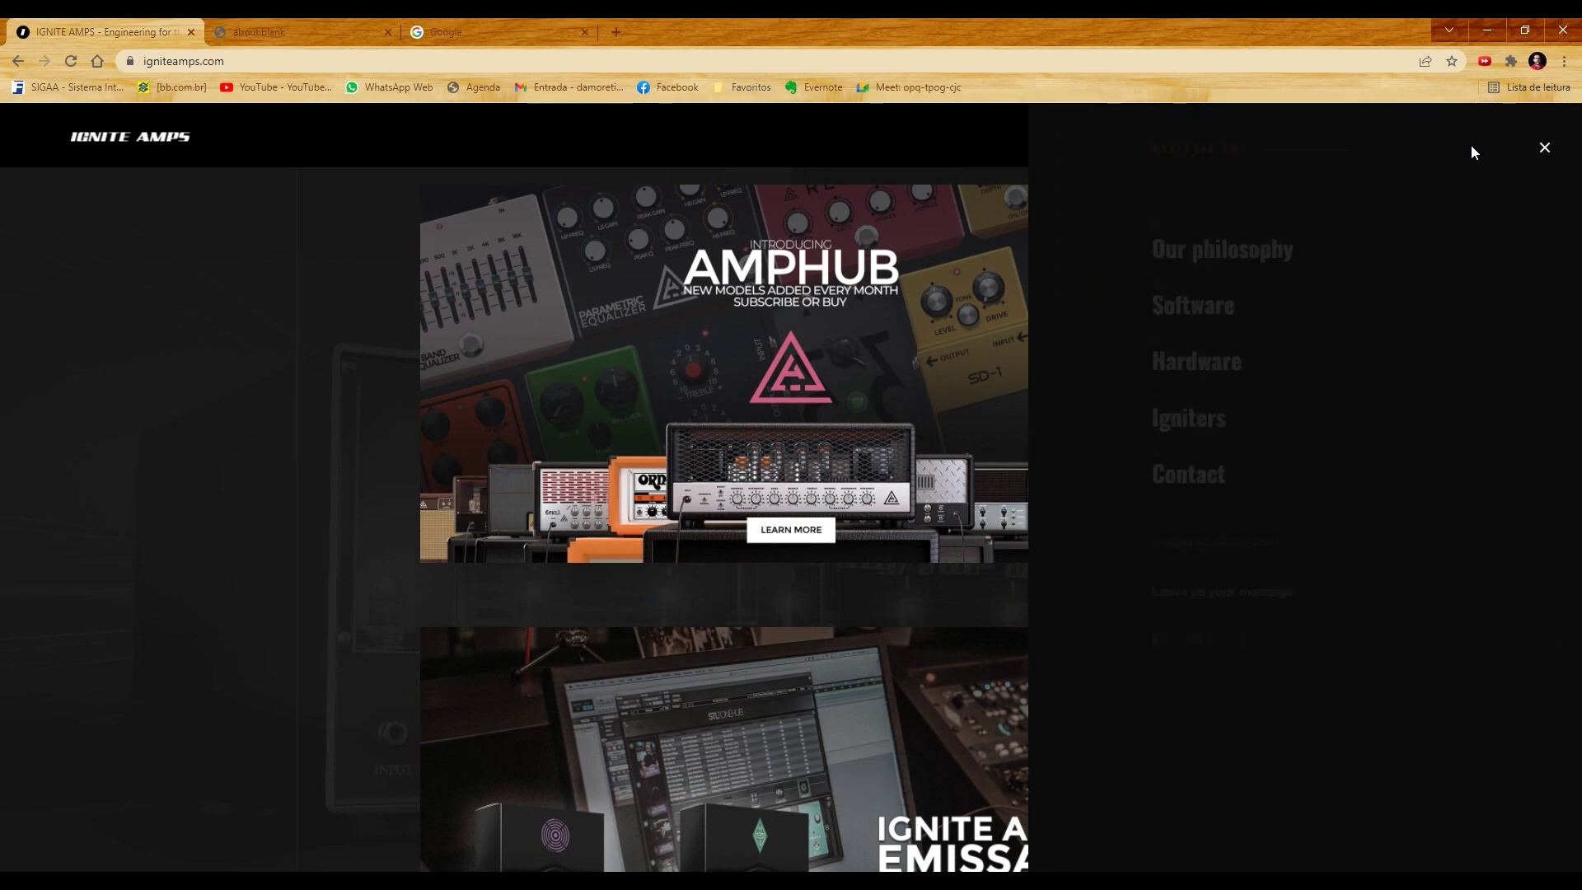
pyautogui.click(1150, 309)
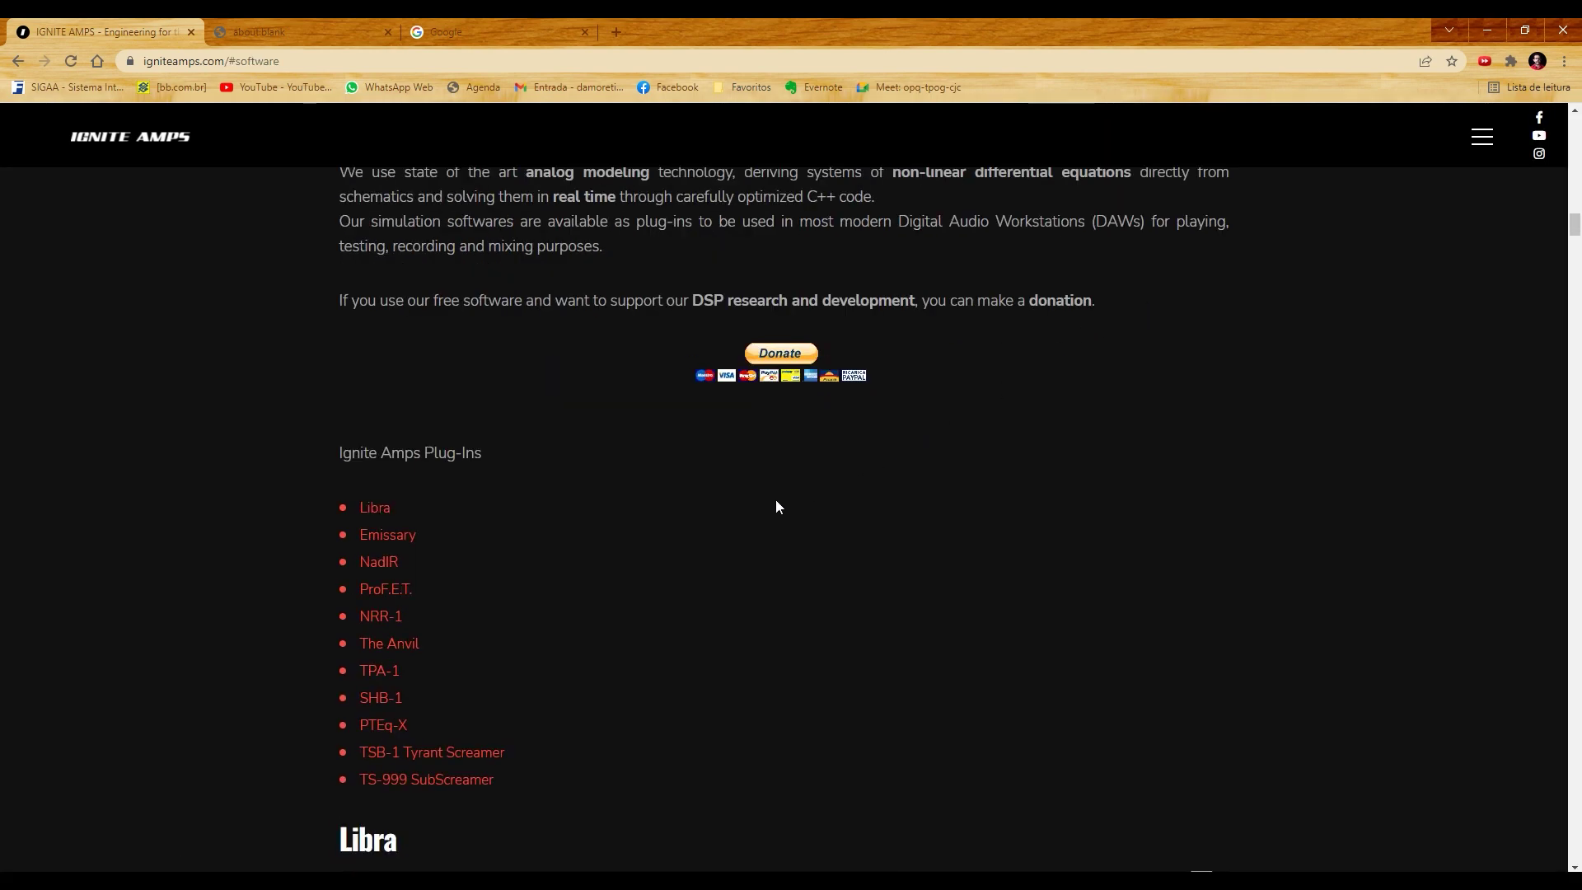
pyautogui.click(389, 726)
pyautogui.scroll(-10, 387, 727)
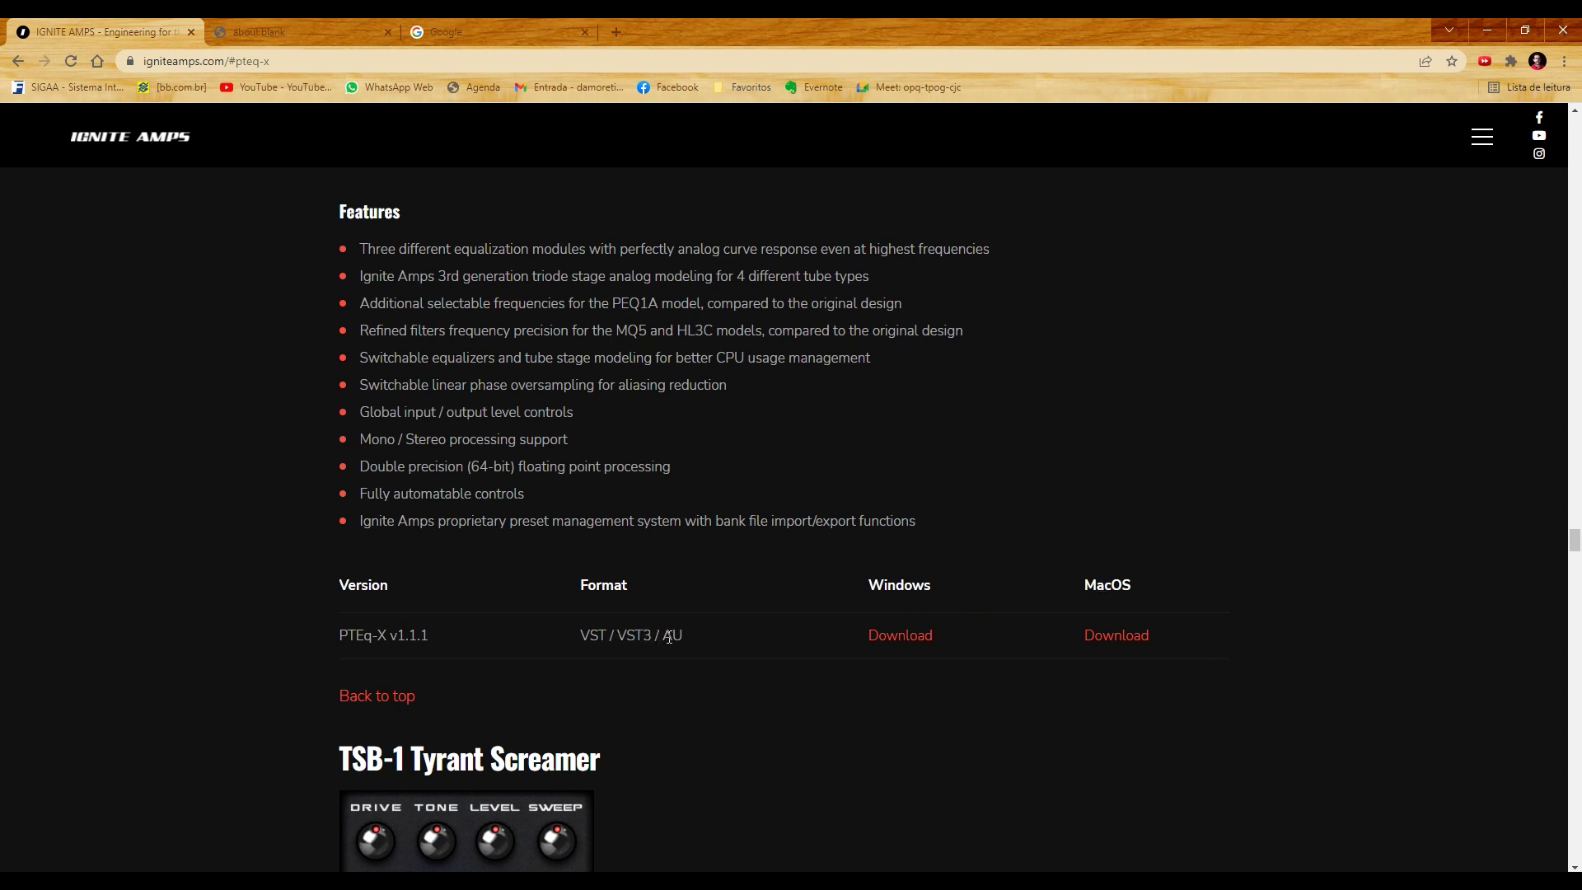
pyautogui.click(898, 638)
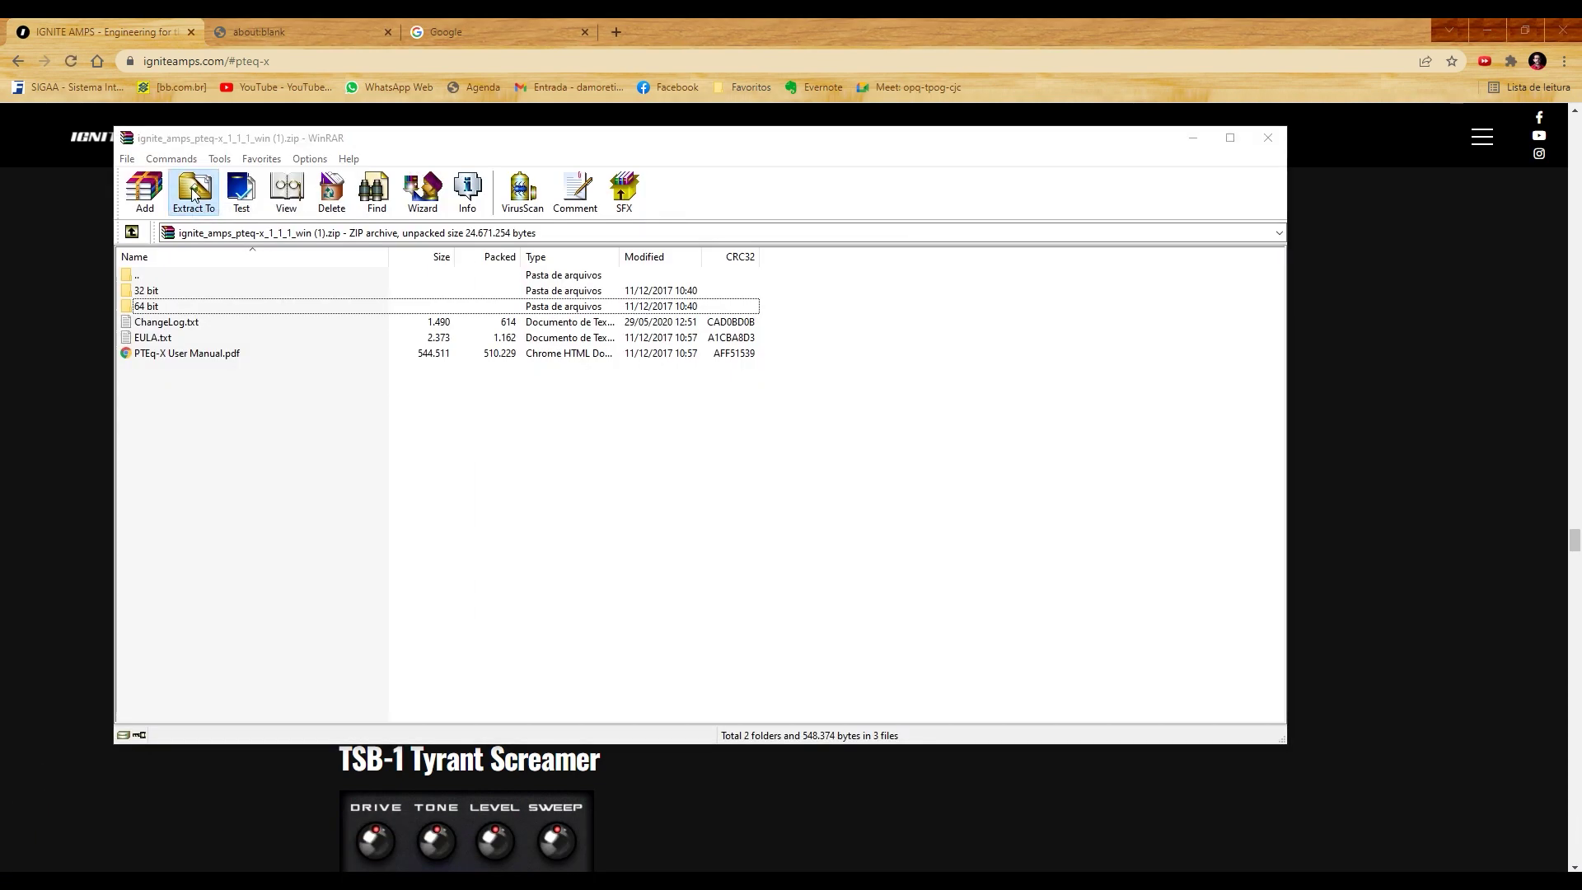
# Step: Extract the ignite_amps_pteq-x_1_1_1_win (1).zip archive and open the extracted 64 bit folder in Downloads
pyautogui.click(193, 192)
pyautogui.click(765, 613)
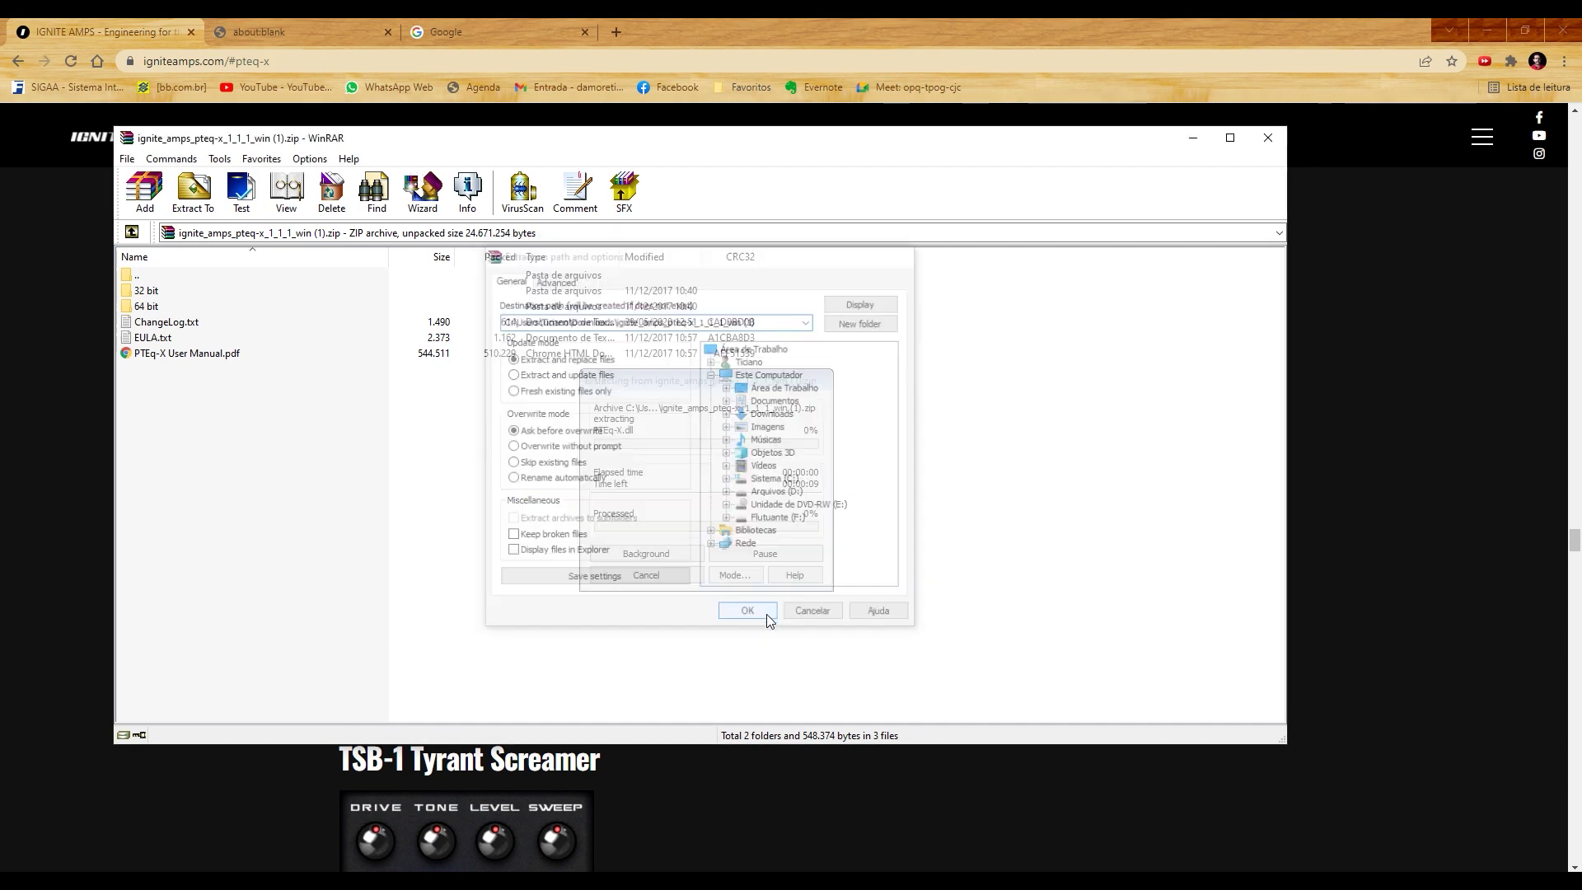
pyautogui.press('super+e')
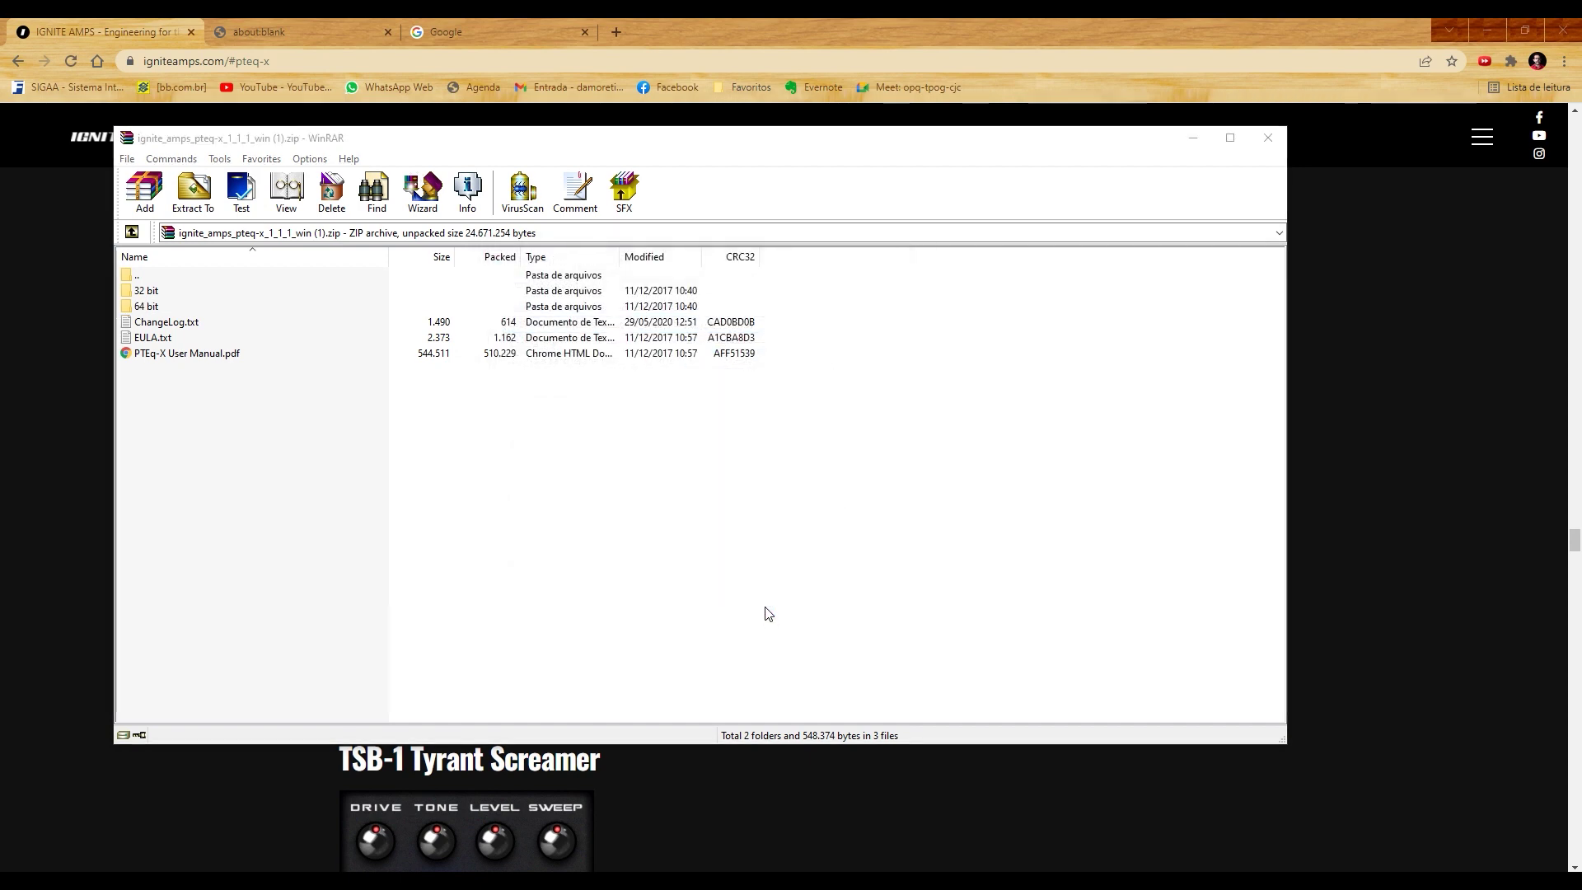
pyautogui.click(114, 233)
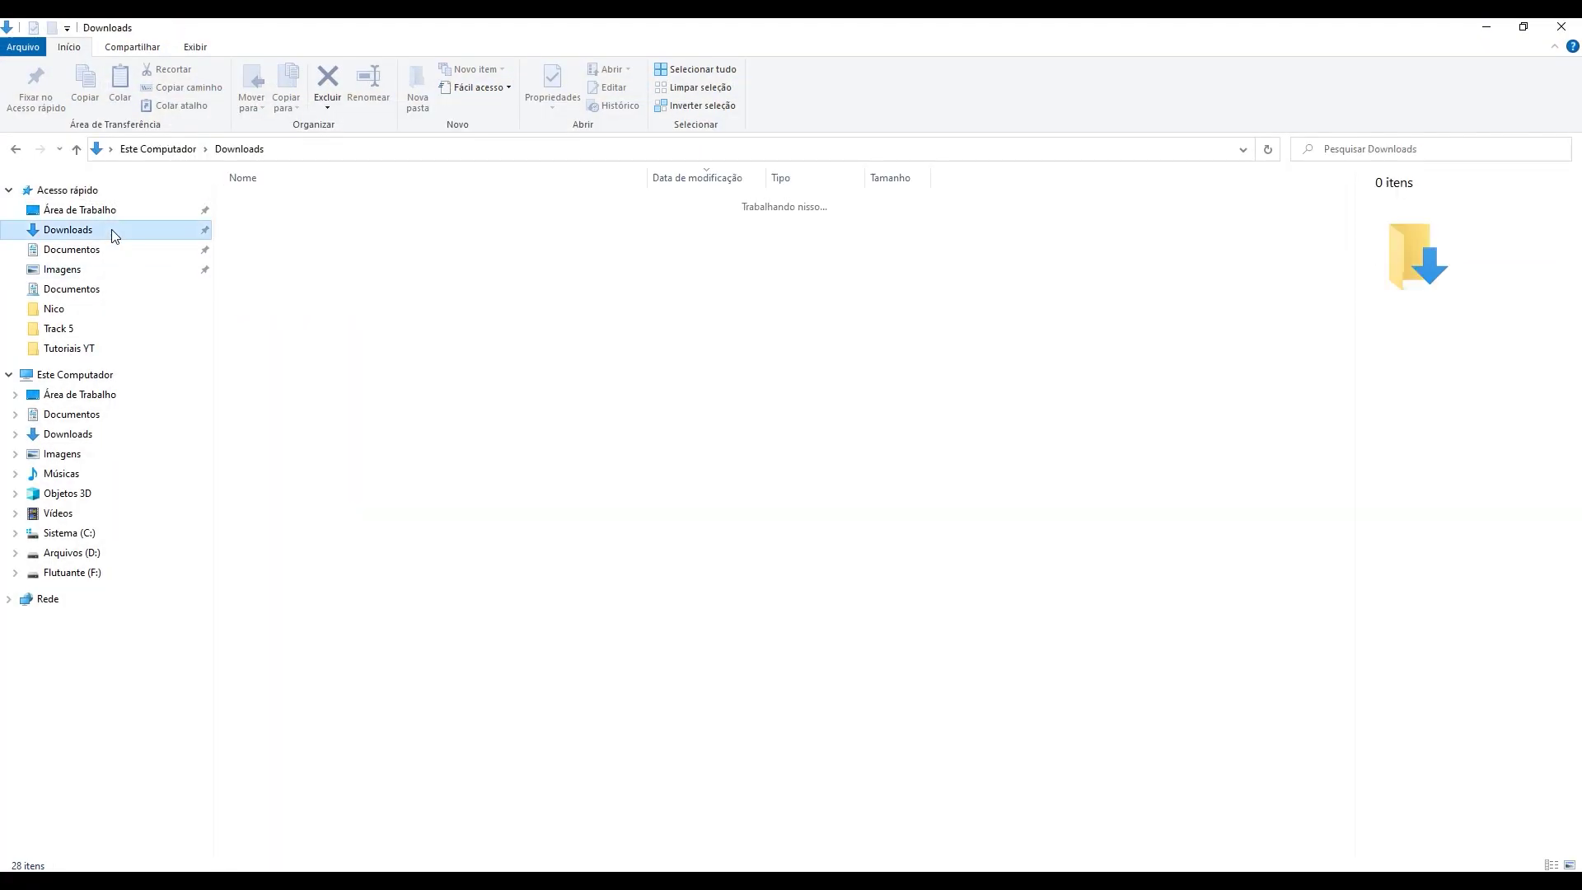
pyautogui.doubleClick(272, 239)
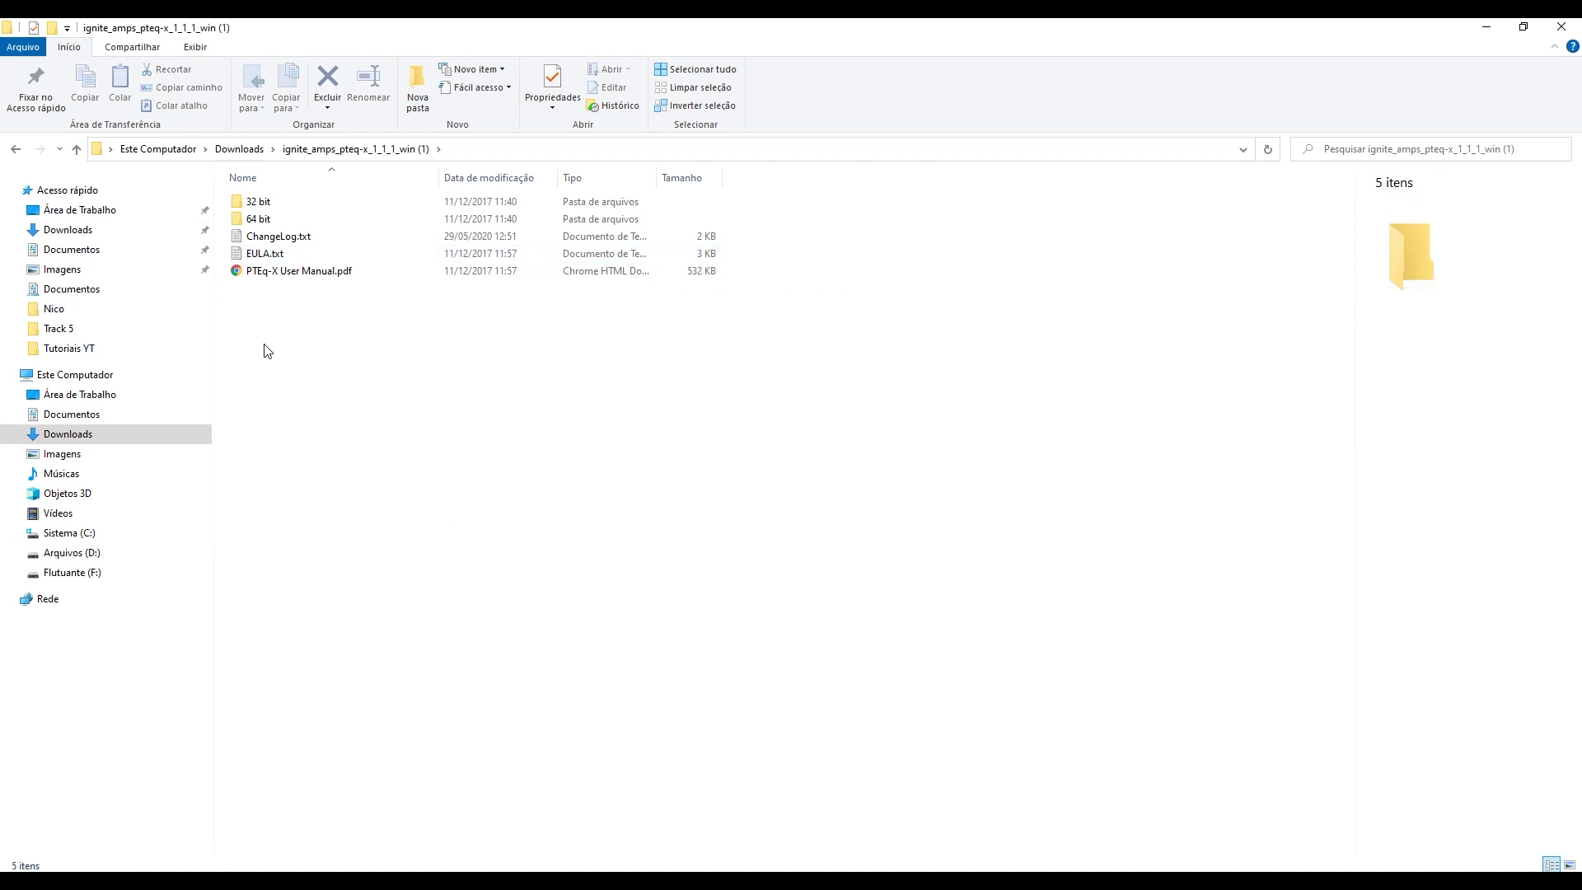
pyautogui.click(258, 221)
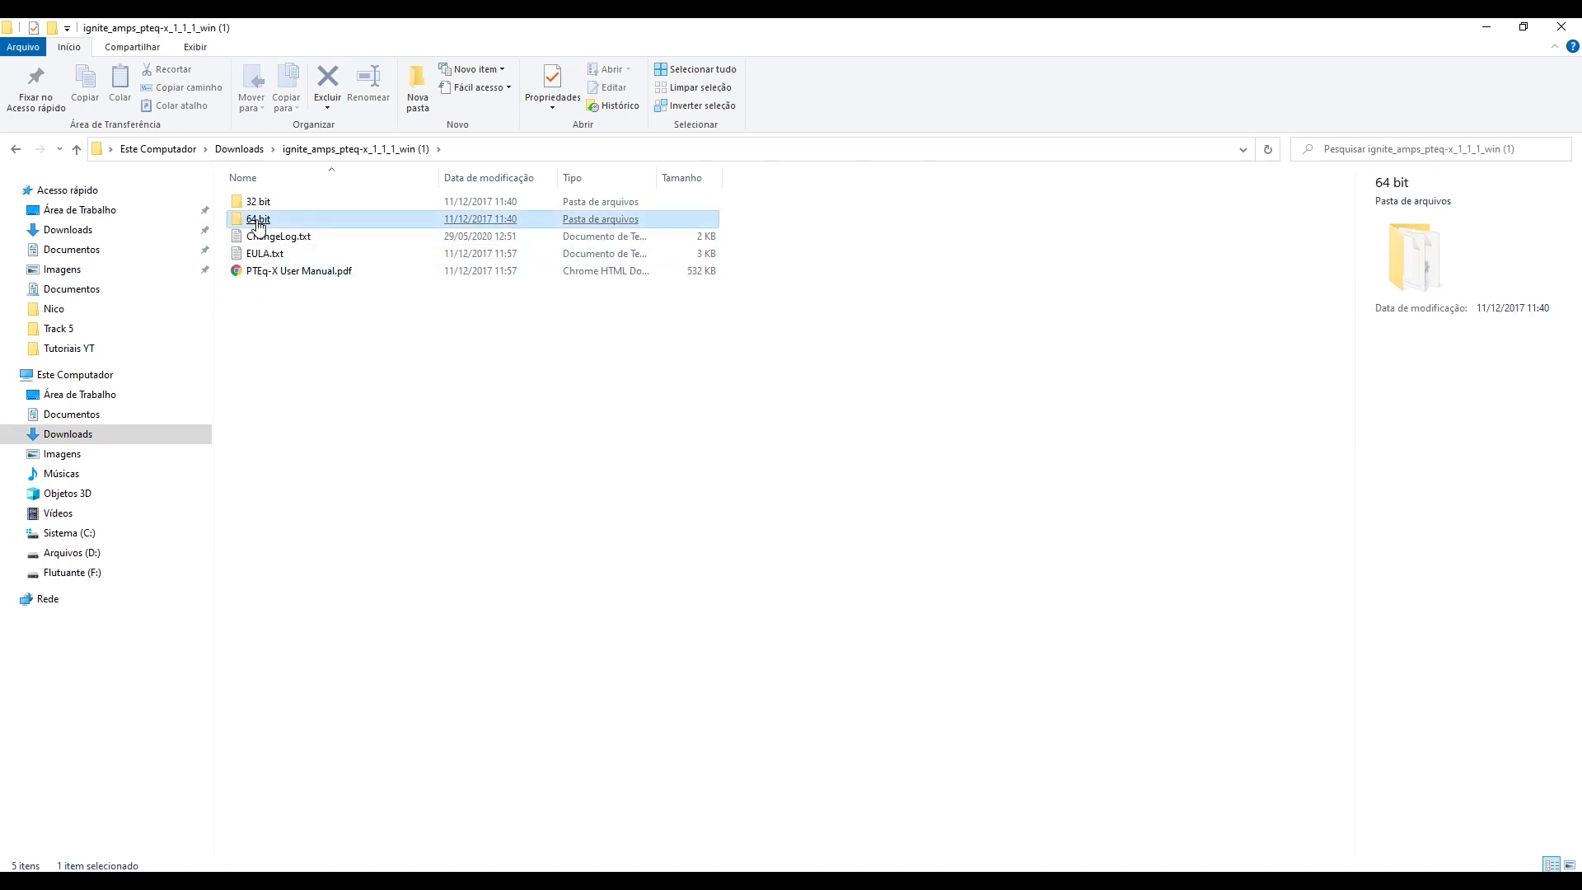
pyautogui.doubleClick(258, 221)
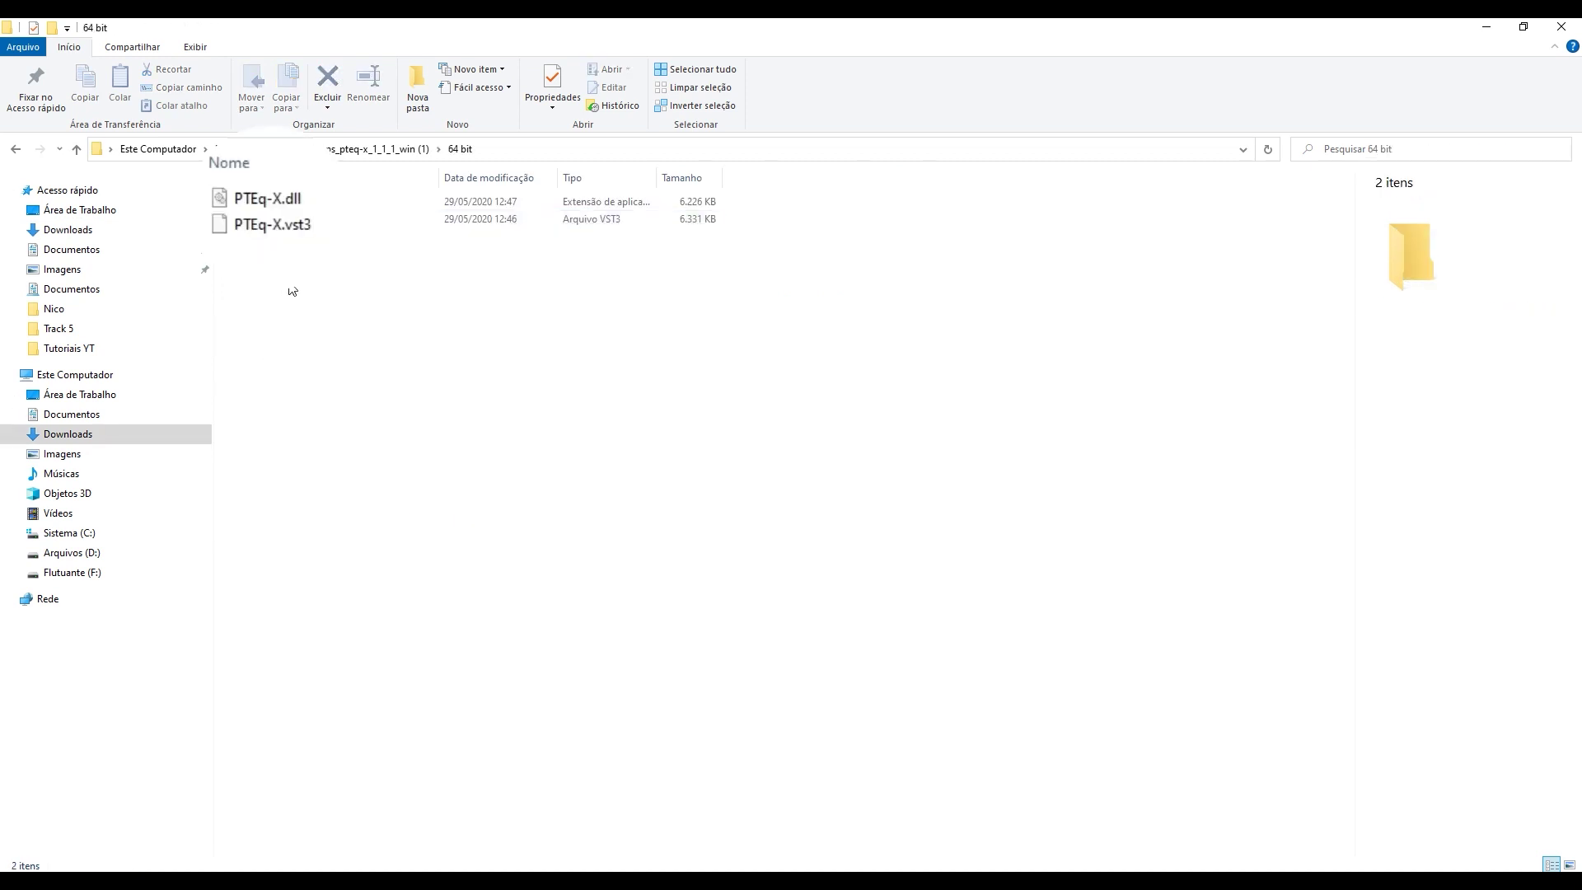
# Step: Copy the PTEq-X.vst3 file from the 64 bit folder
pyautogui.press('Down')
pyautogui.press('Up')
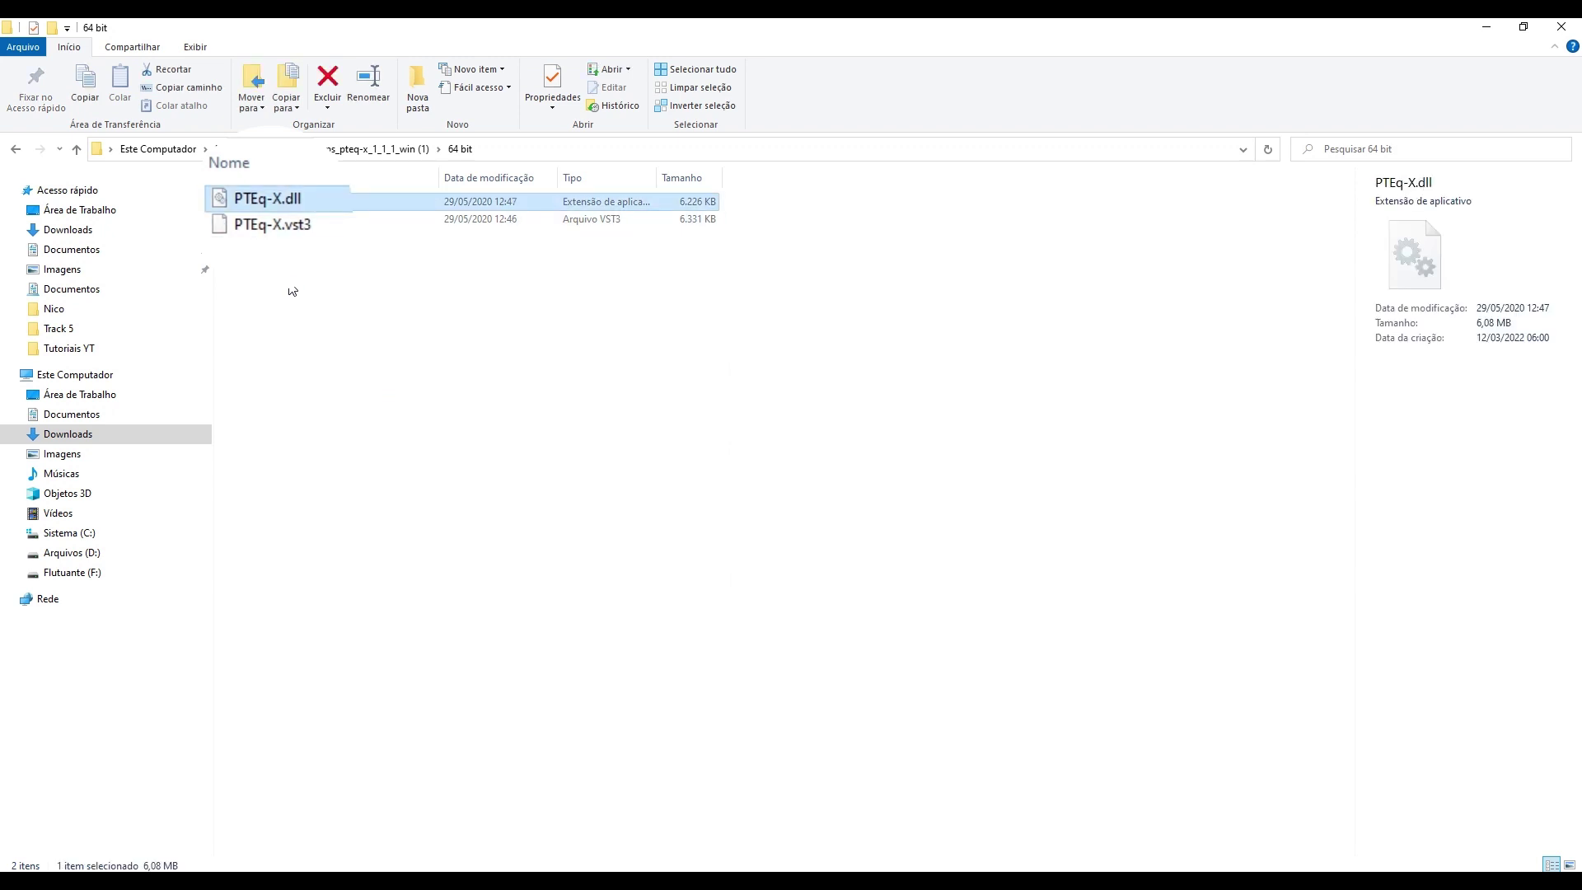
pyautogui.press('Down')
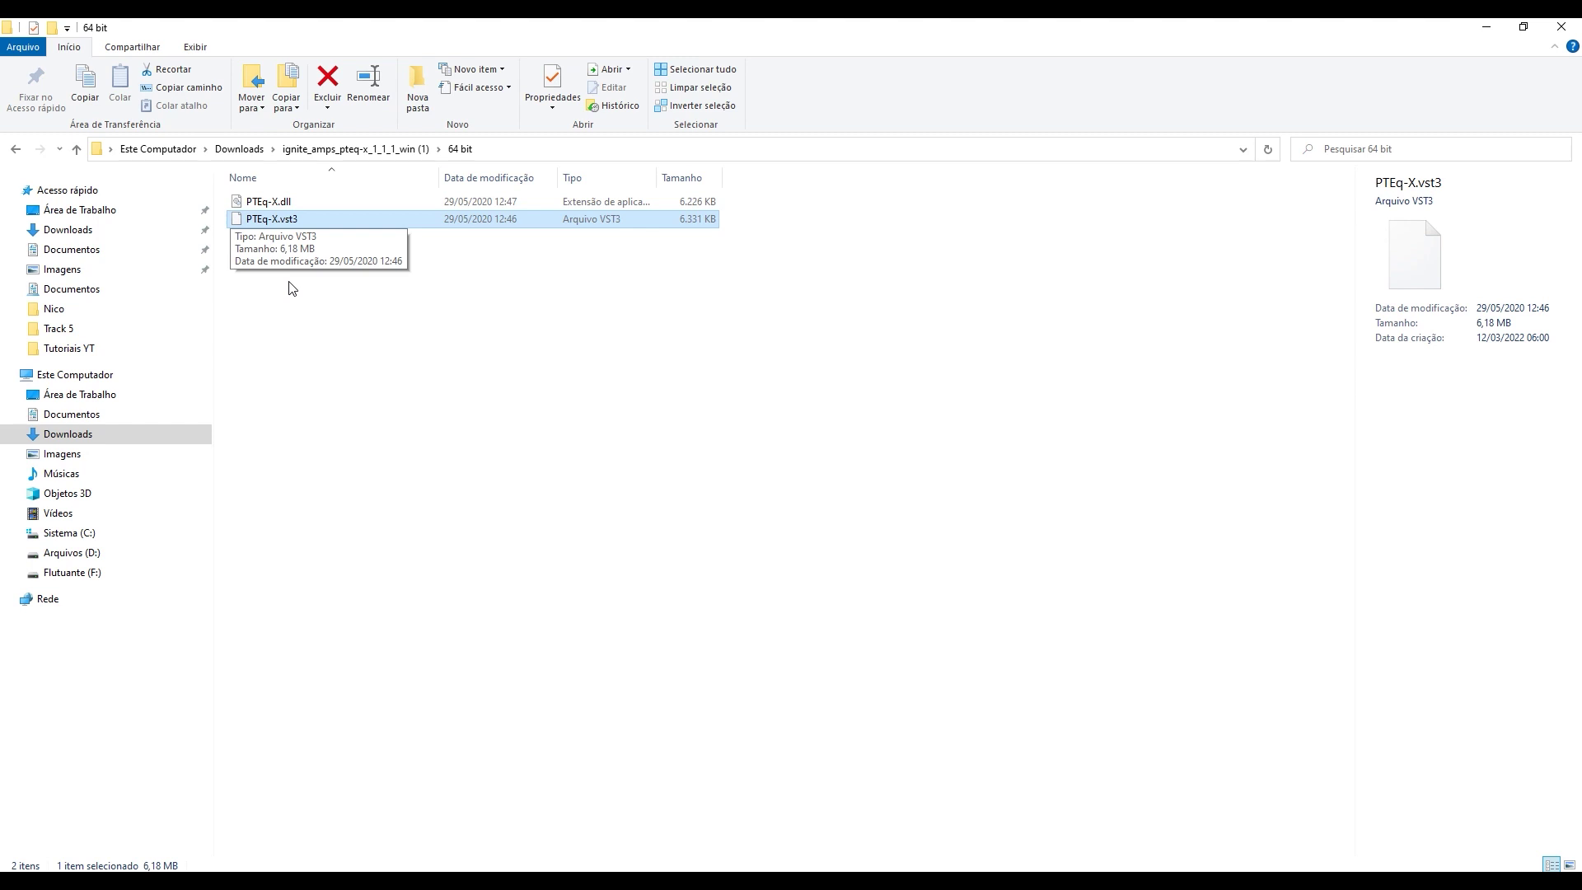
pyautogui.press('Up')
pyautogui.press('Down')
pyautogui.hotkey('ctrl', 'c')
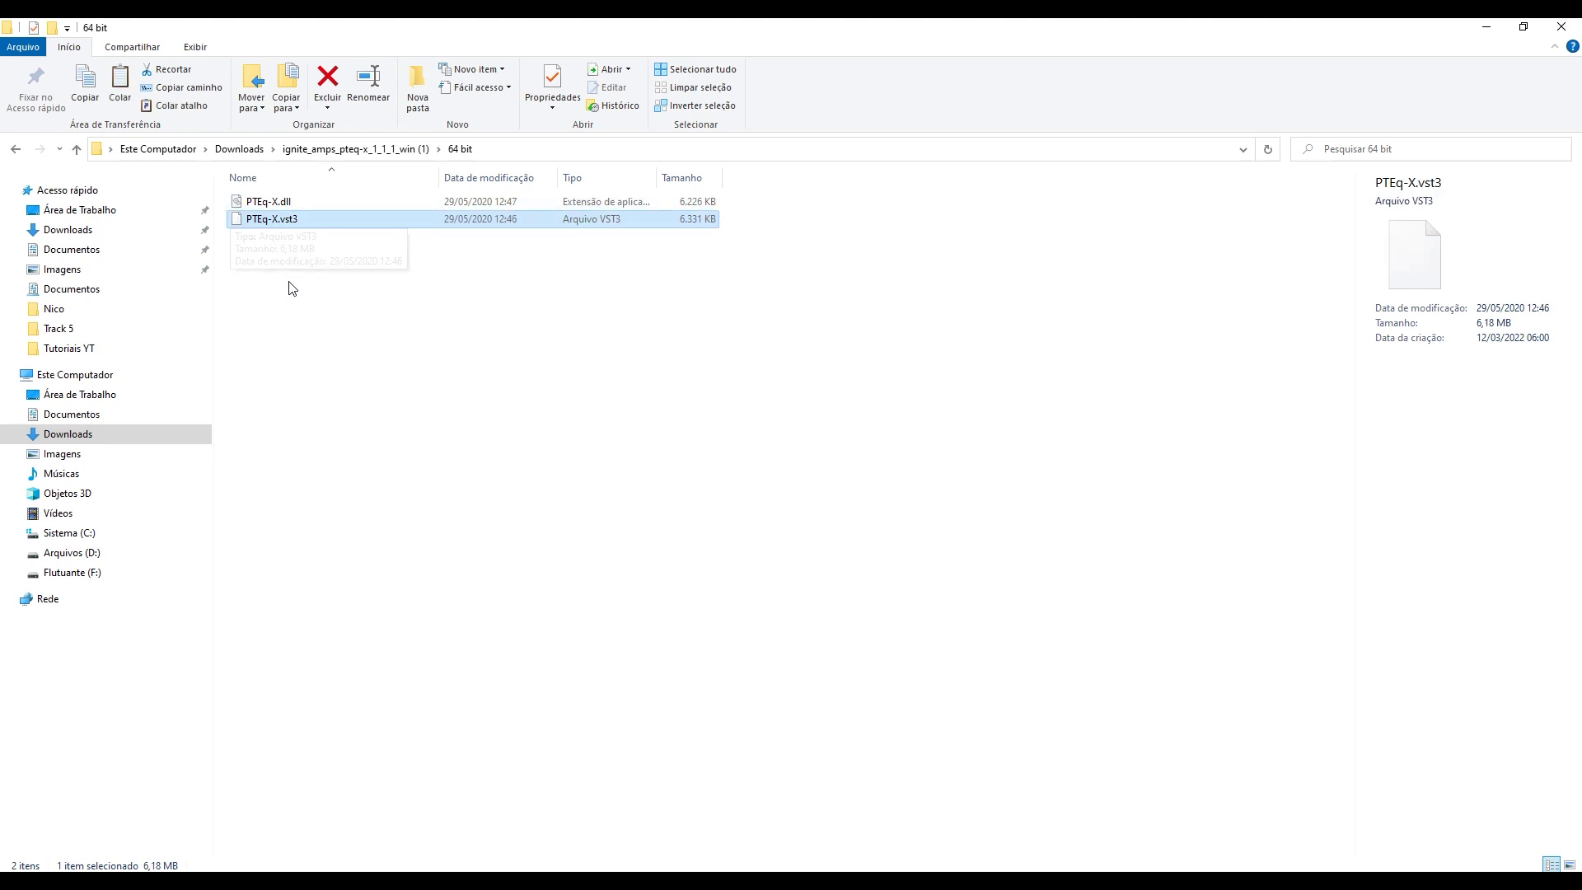
# Step: Search Arquivos de Programas on Sistema (C:) for vst3 and open the vst3 folder located in Common Files
pyautogui.click(77, 537)
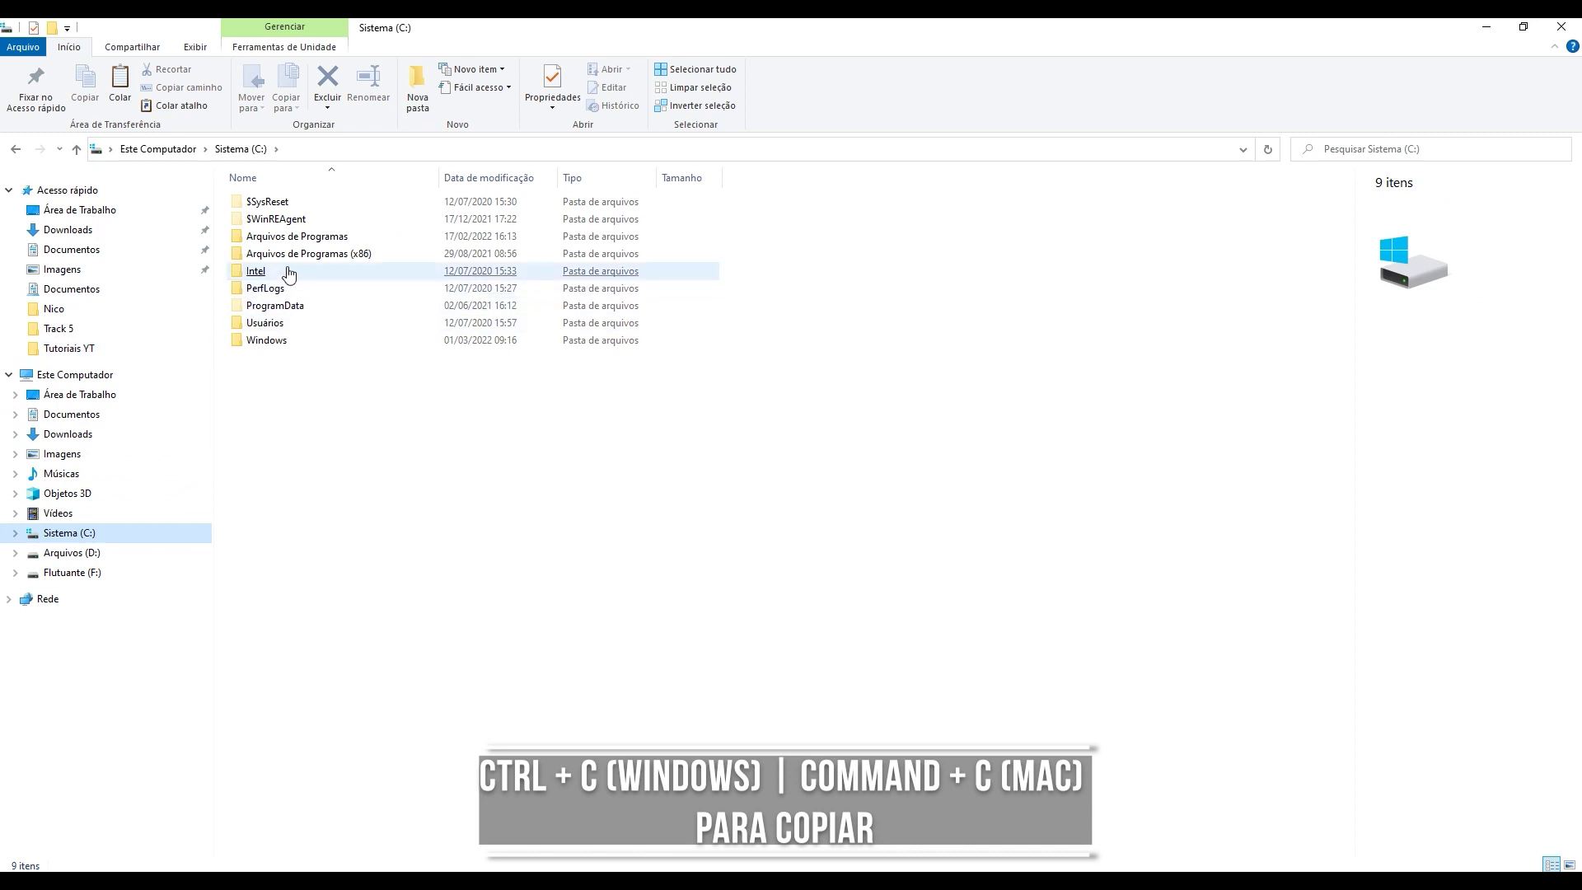
pyautogui.doubleClick(303, 239)
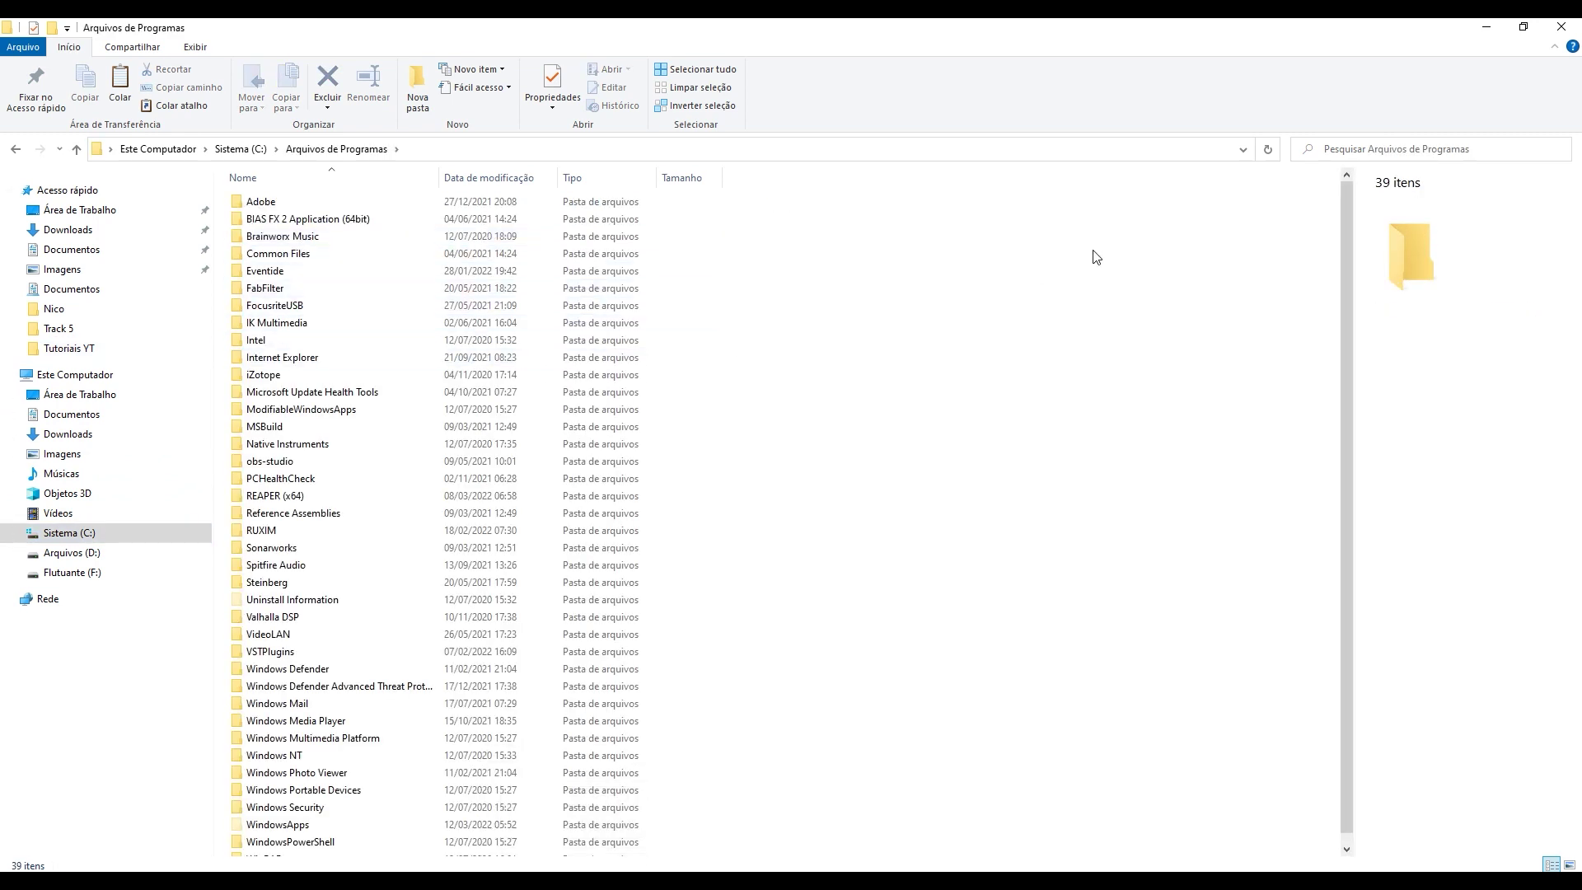
pyautogui.click(1386, 150)
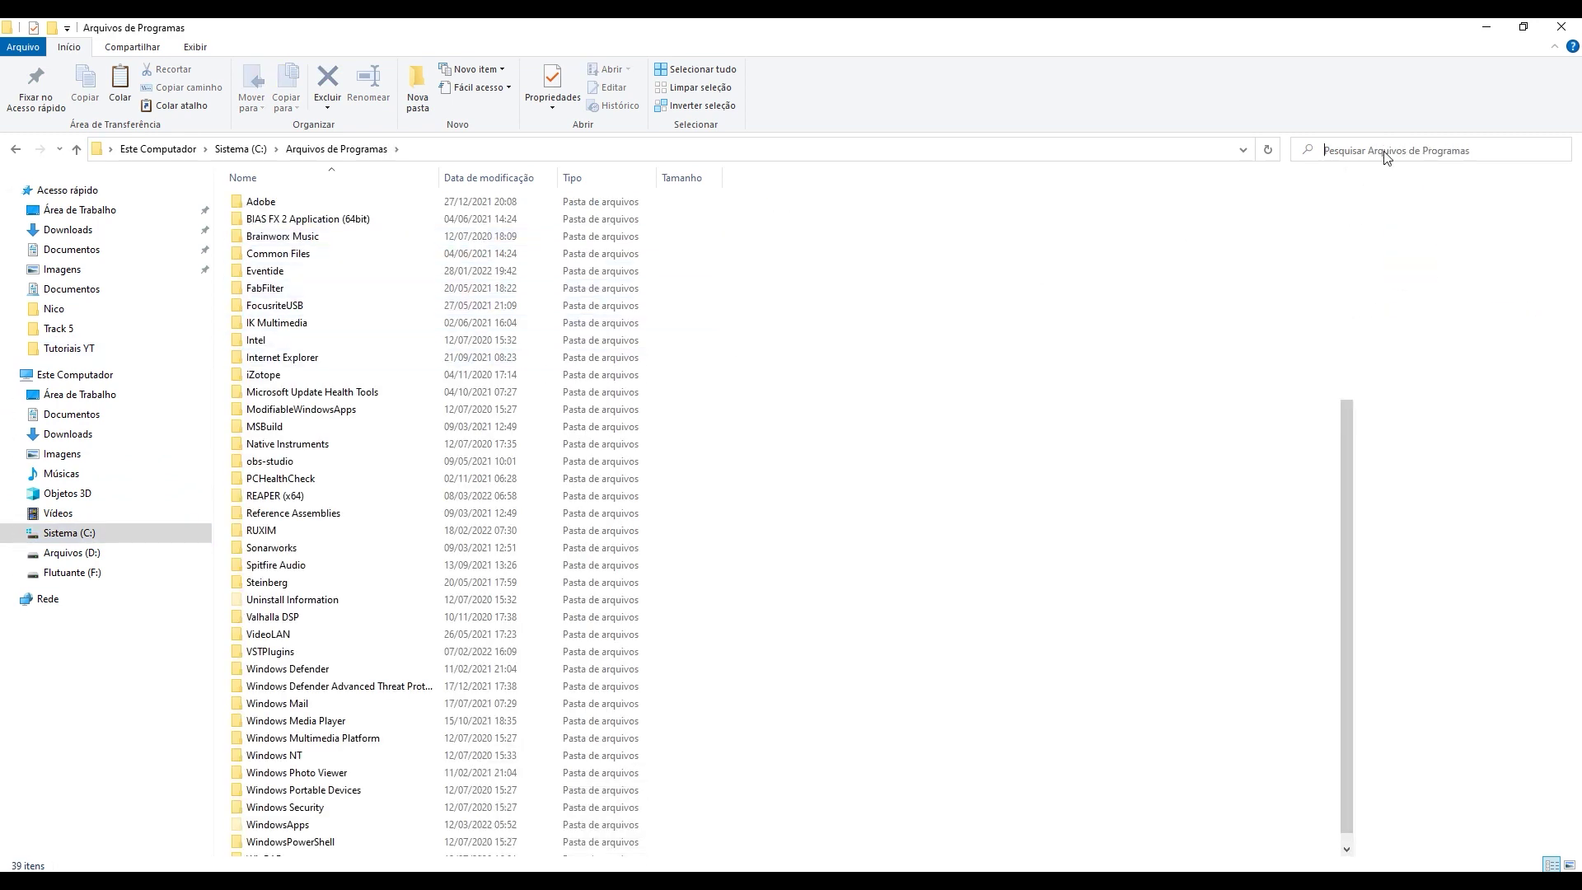
pyautogui.write('vst3')
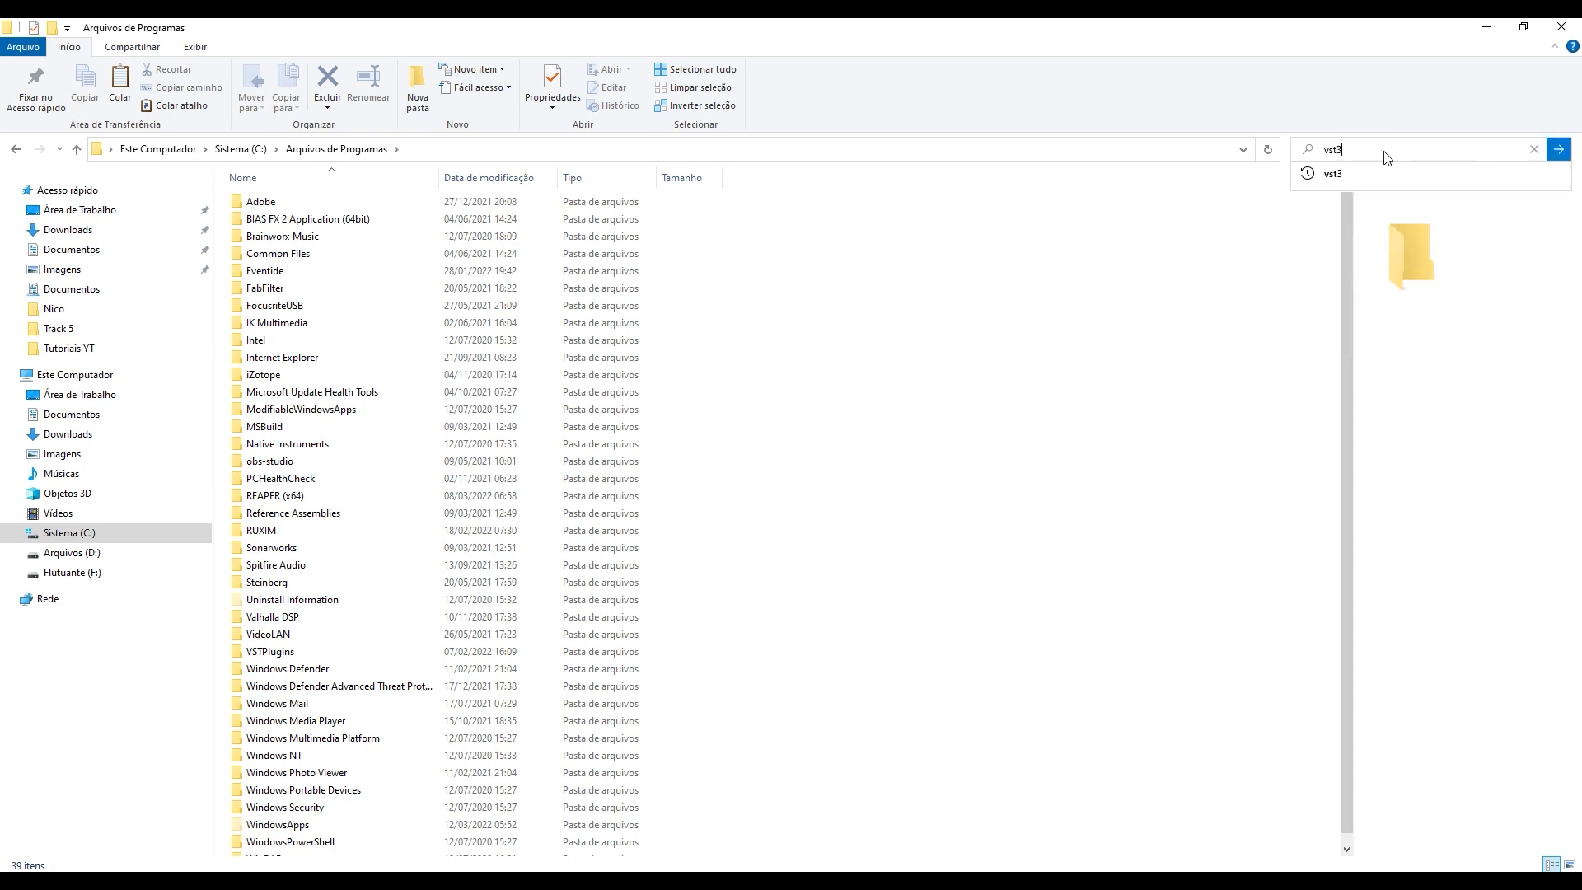
pyautogui.press('Return')
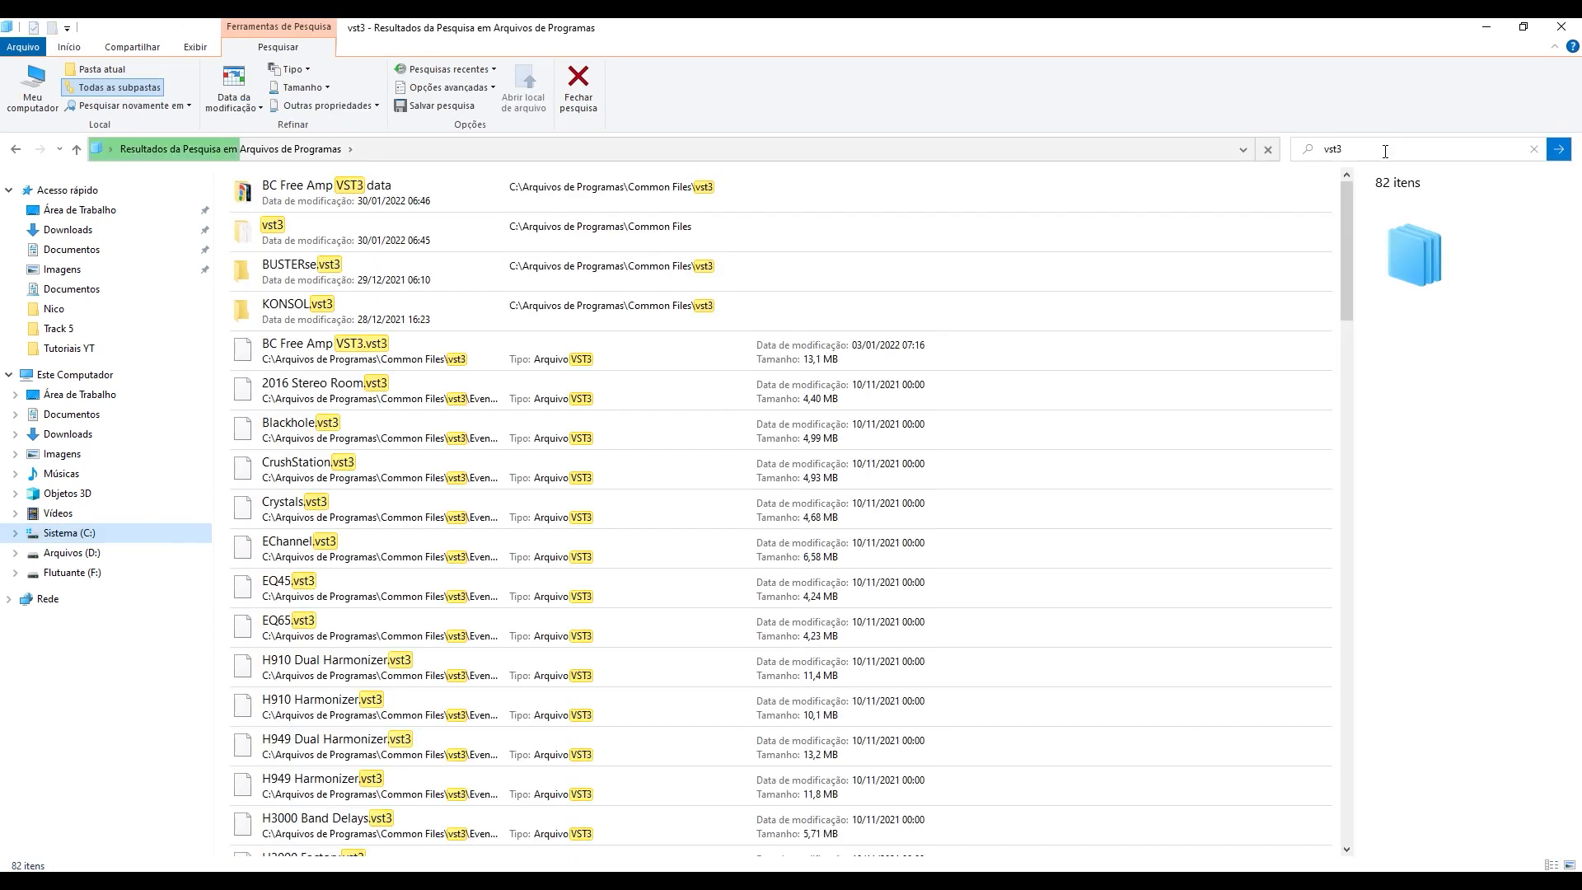
pyautogui.doubleClick(284, 231)
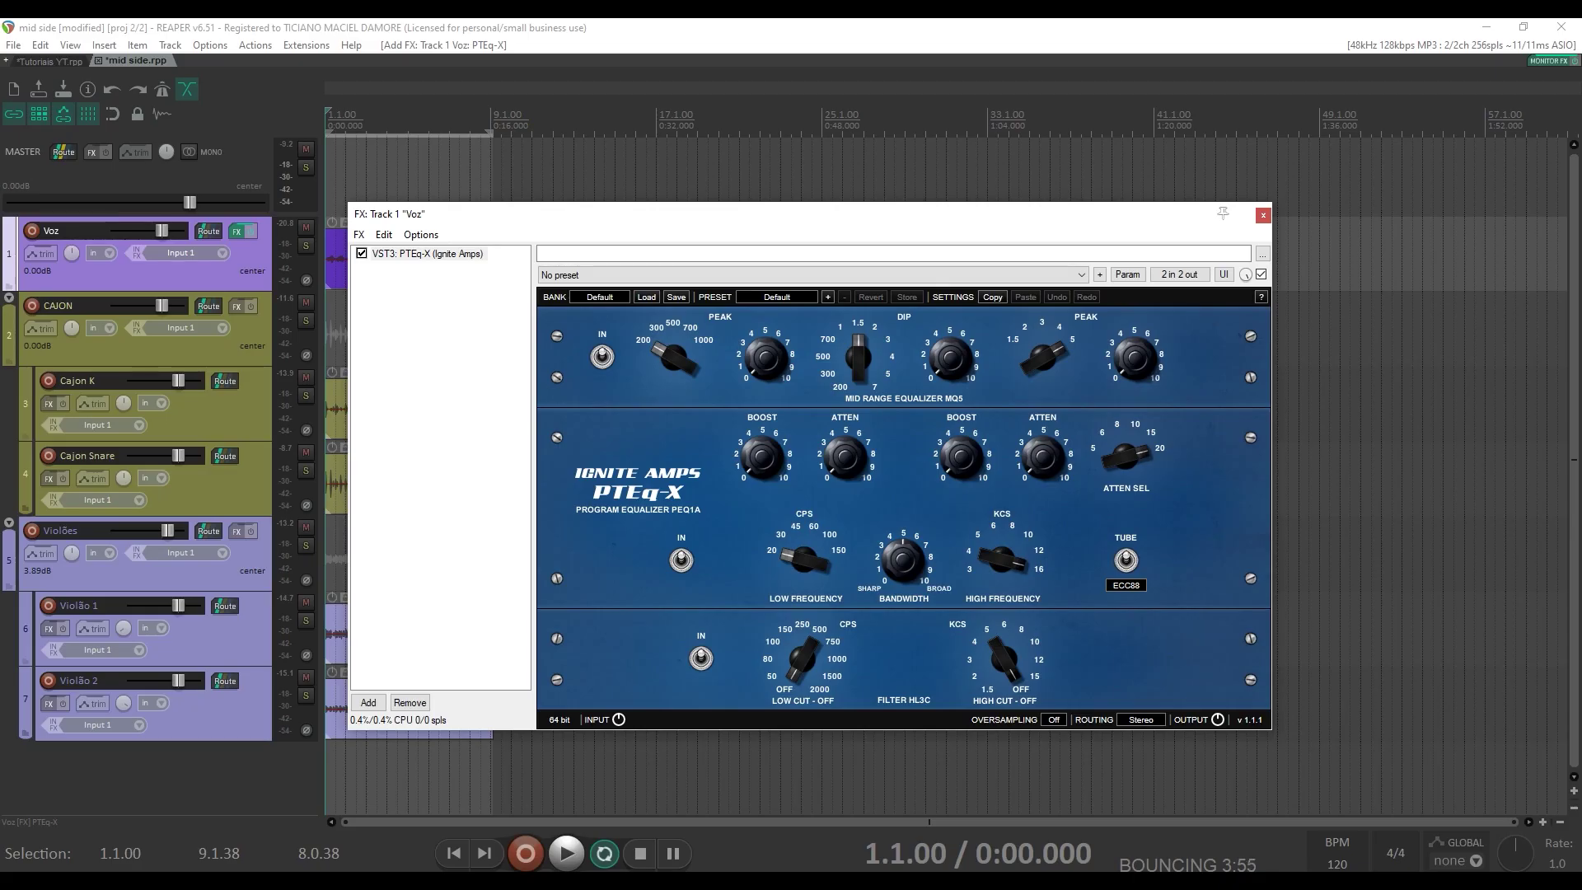
# Step: Switch to REAPER and review the plug-in paths and scan options in the VST preferences, leaving without changes
pyautogui.hotkey('ctrl', 'p')
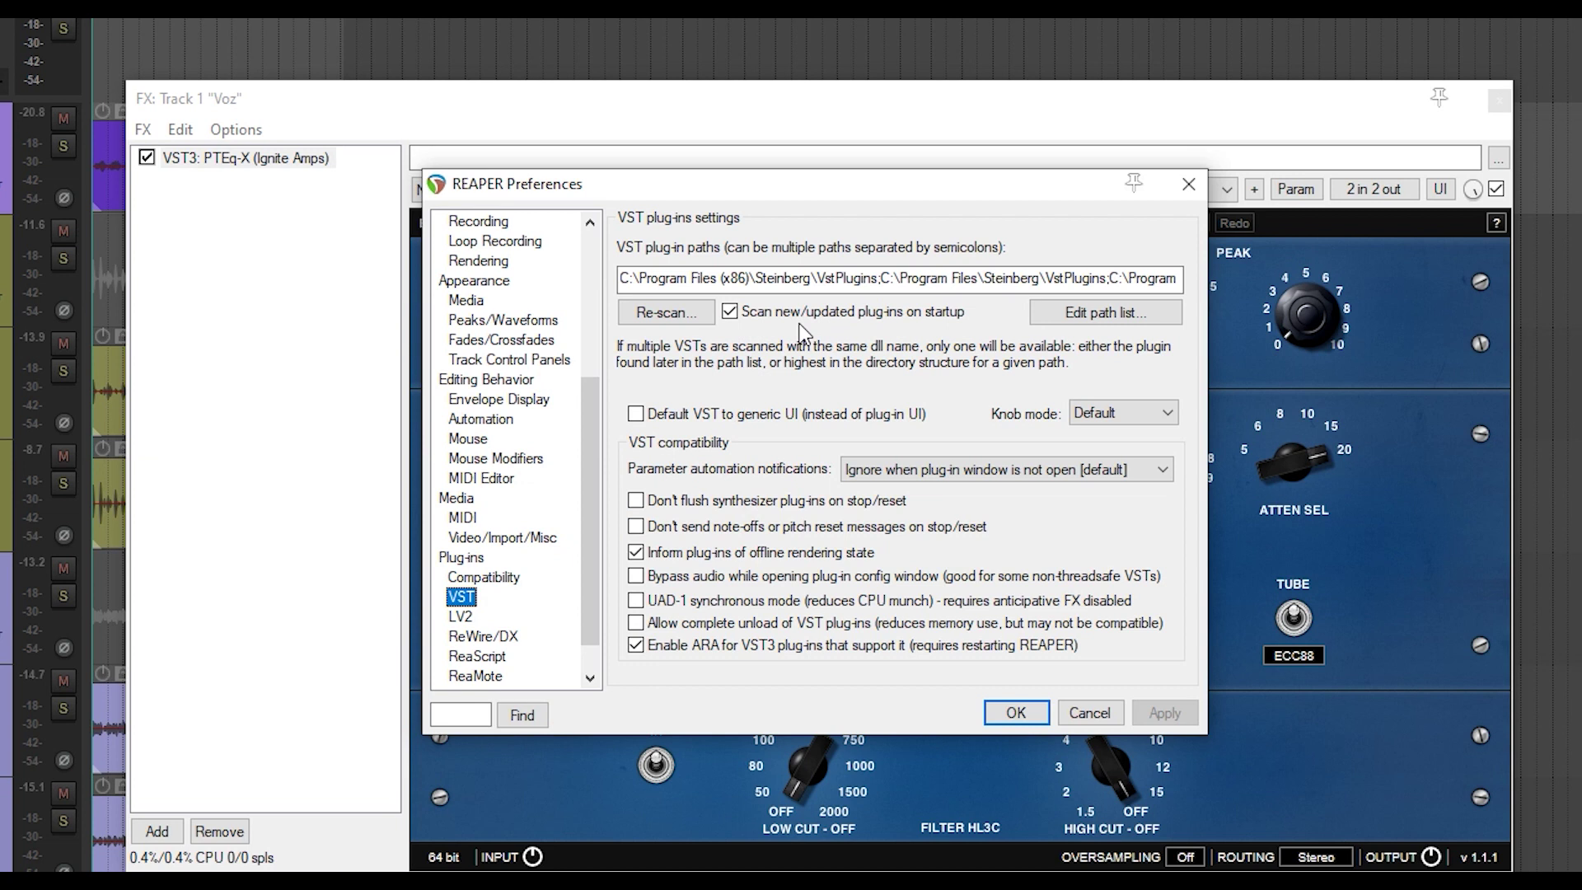
pyautogui.click(1088, 713)
pyautogui.click(1112, 116)
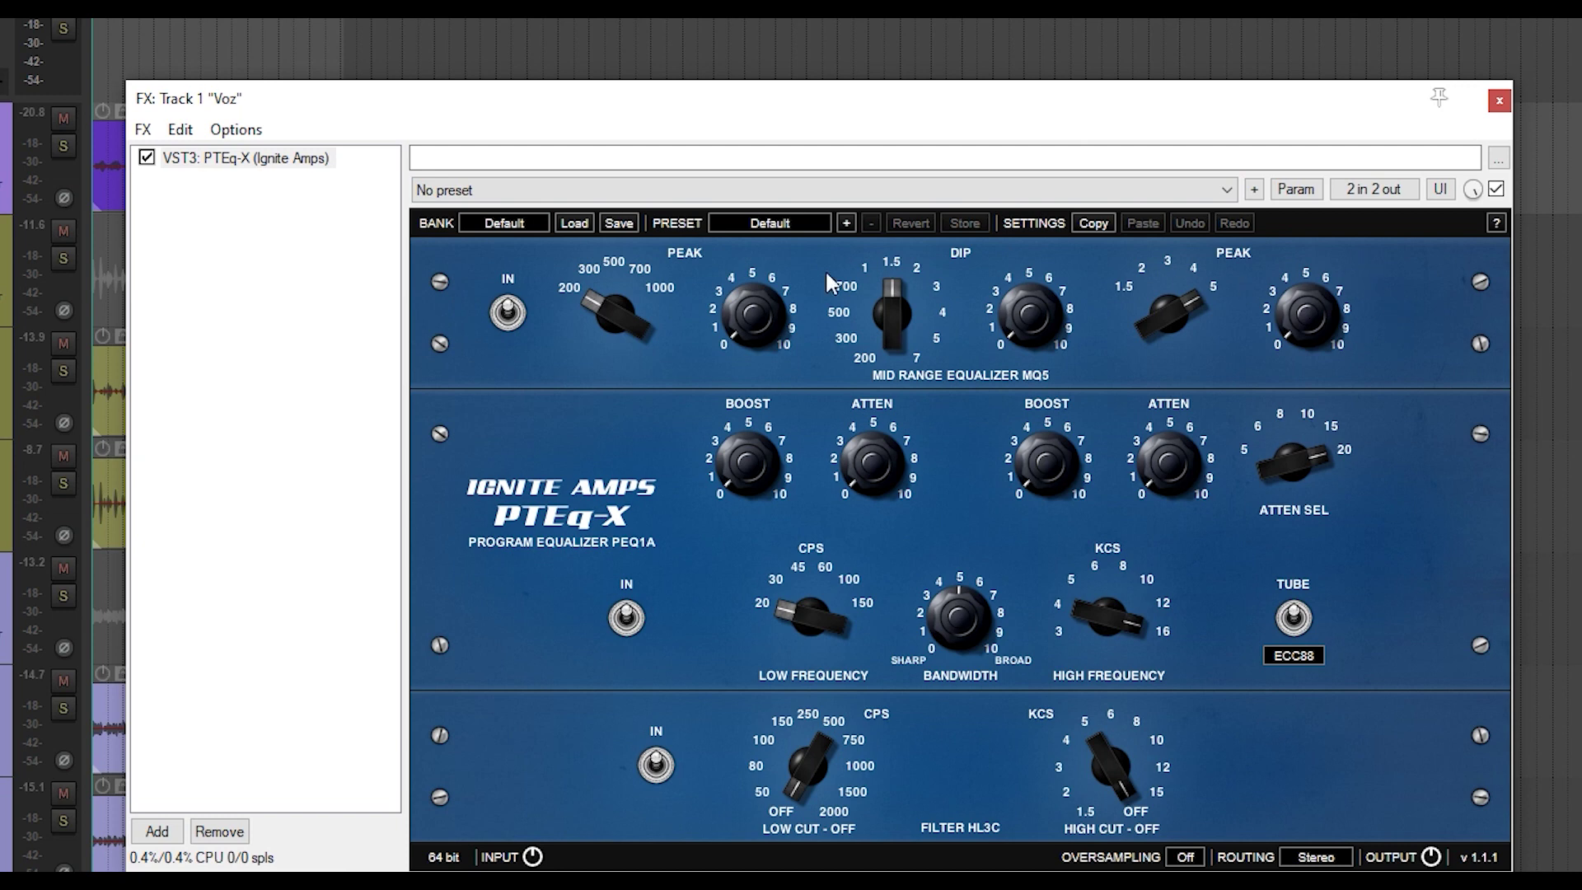
# Step: Close the Voz track's PTEq-X effect window and remove all effects from that track
pyautogui.click(507, 313)
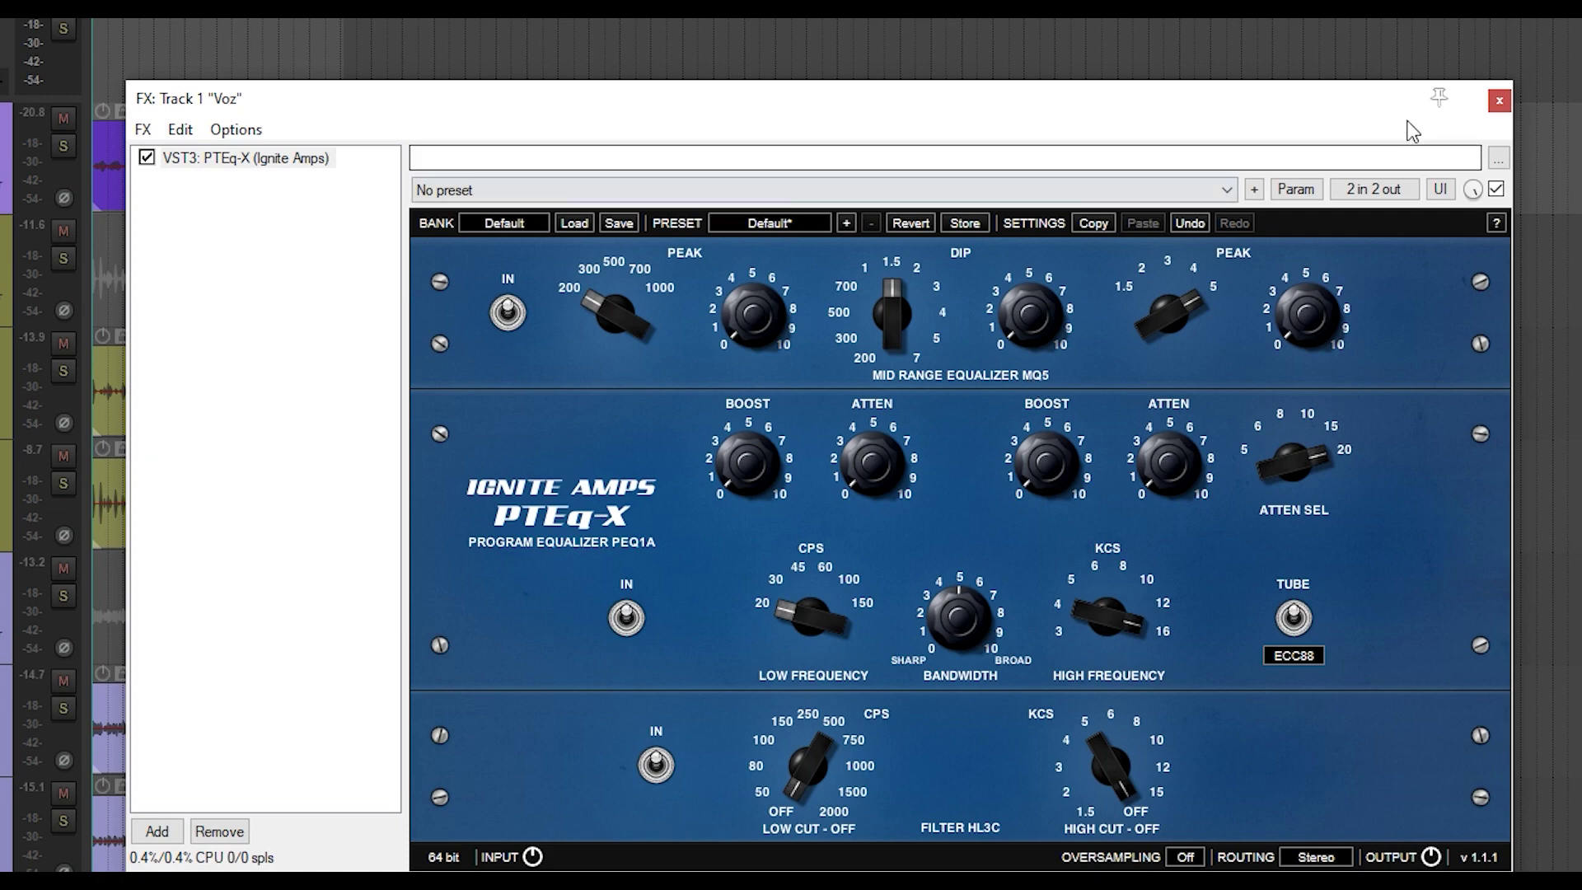
pyautogui.click(1499, 100)
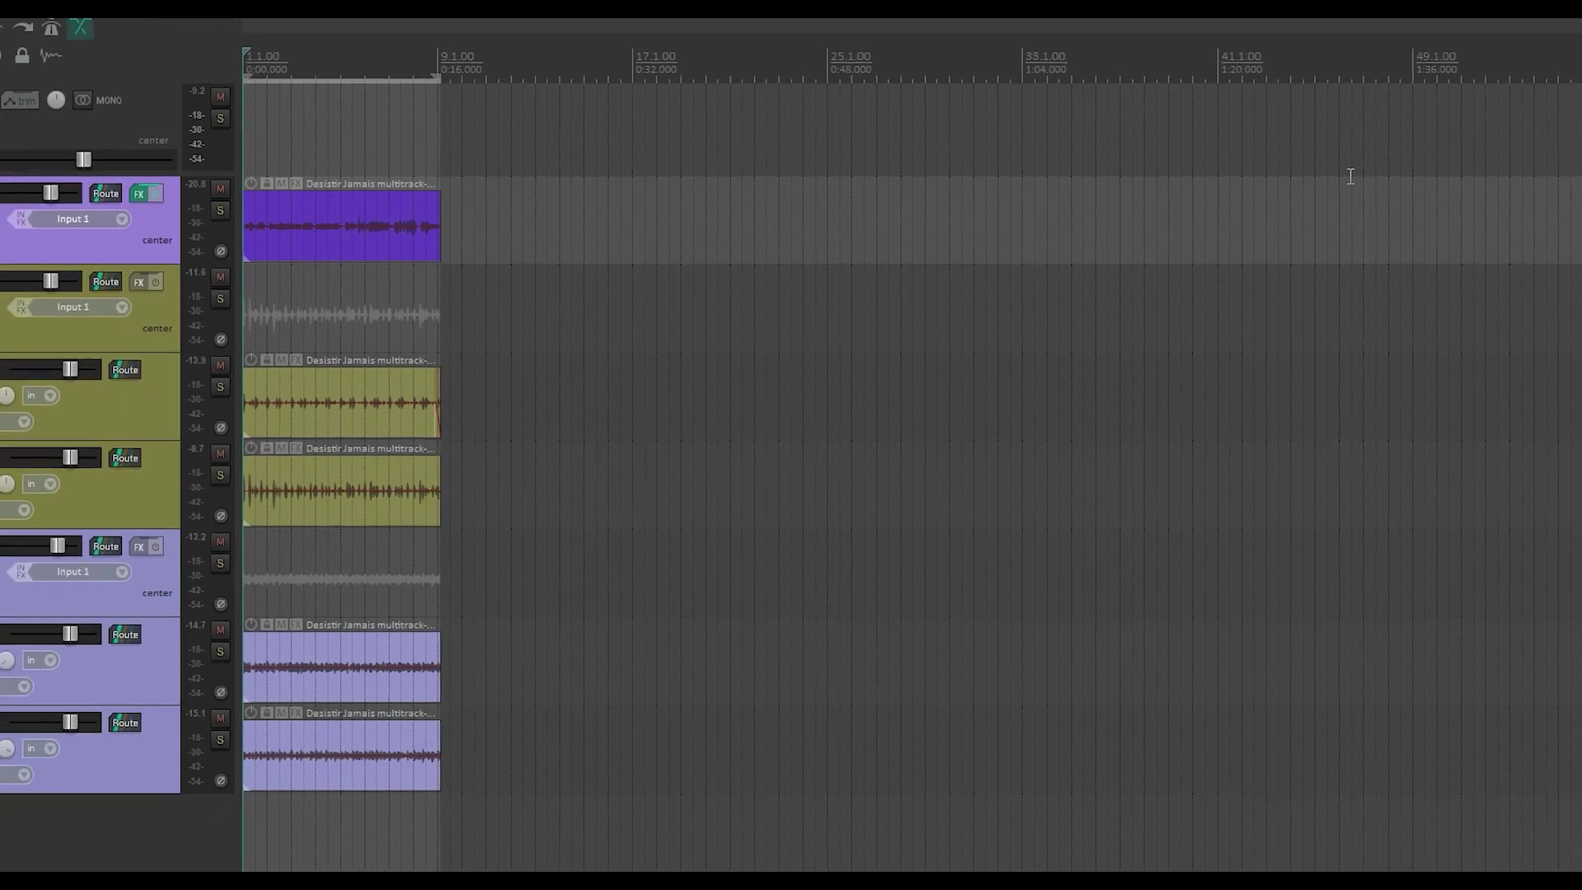
pyautogui.keyDown('alt'); pyautogui.click(239, 231); pyautogui.keyUp('alt')
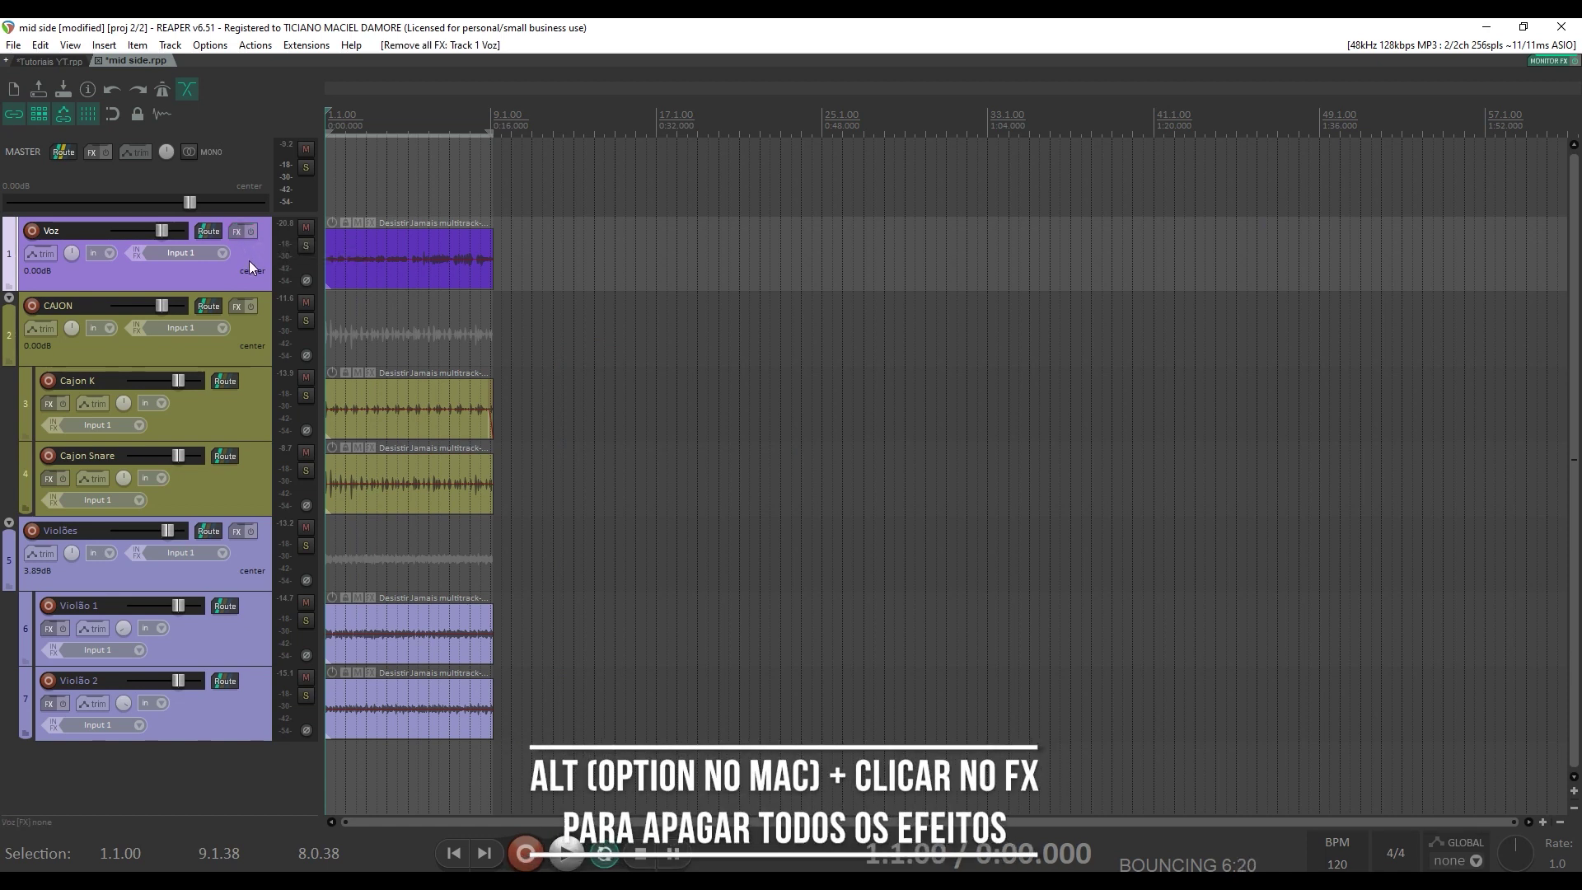
# Step: Go through the CAJON, Cajon K, Cajon Snare and Violões tracks and listen to the full mix
pyautogui.click(244, 338)
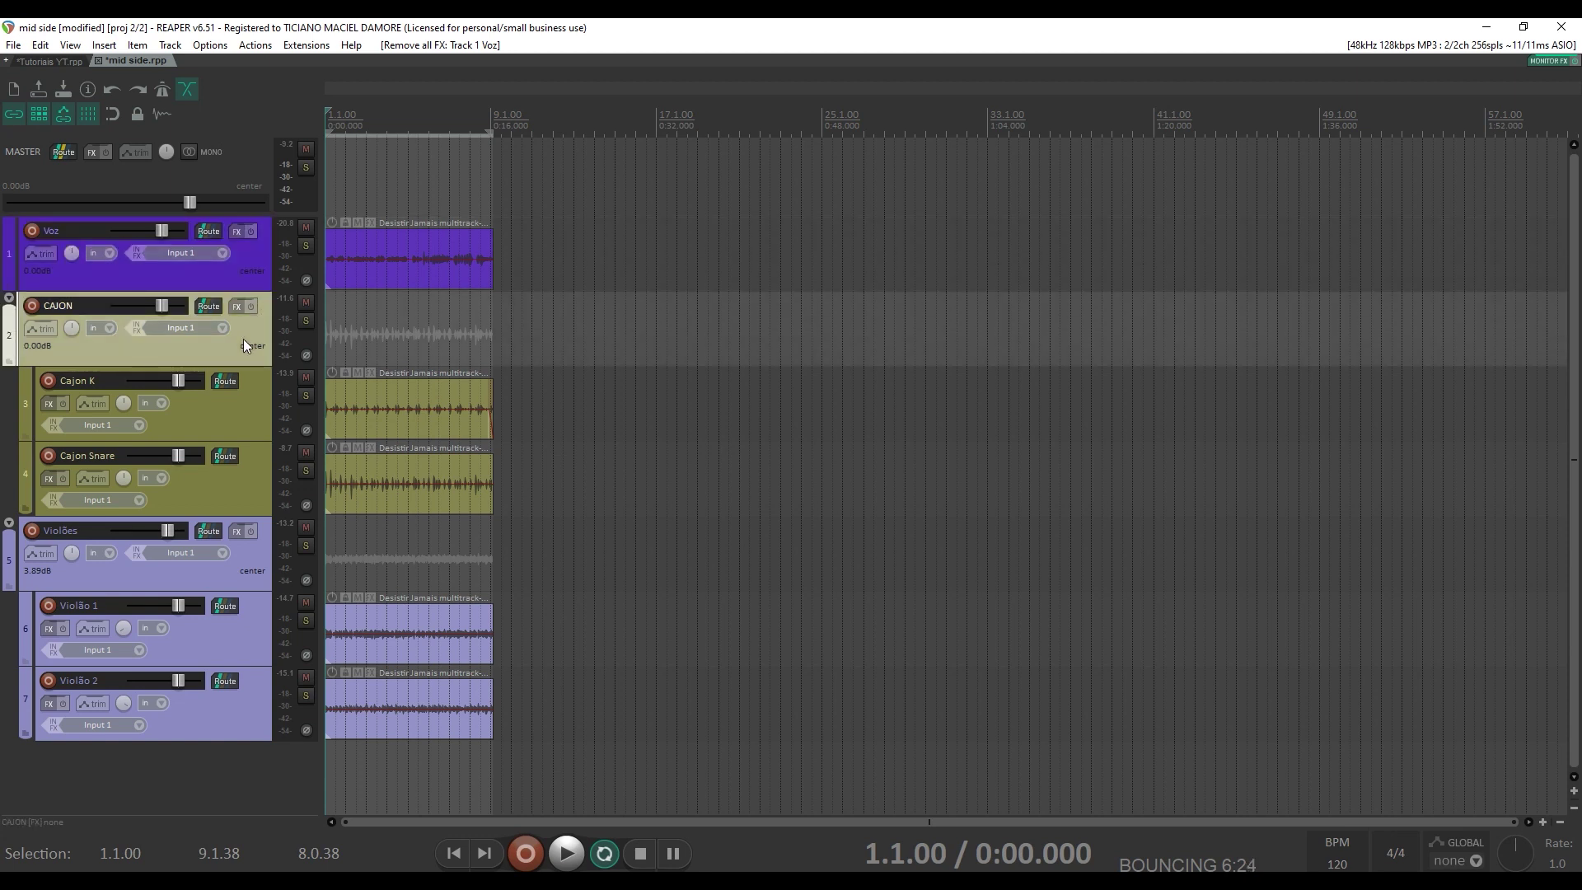
pyautogui.click(239, 403)
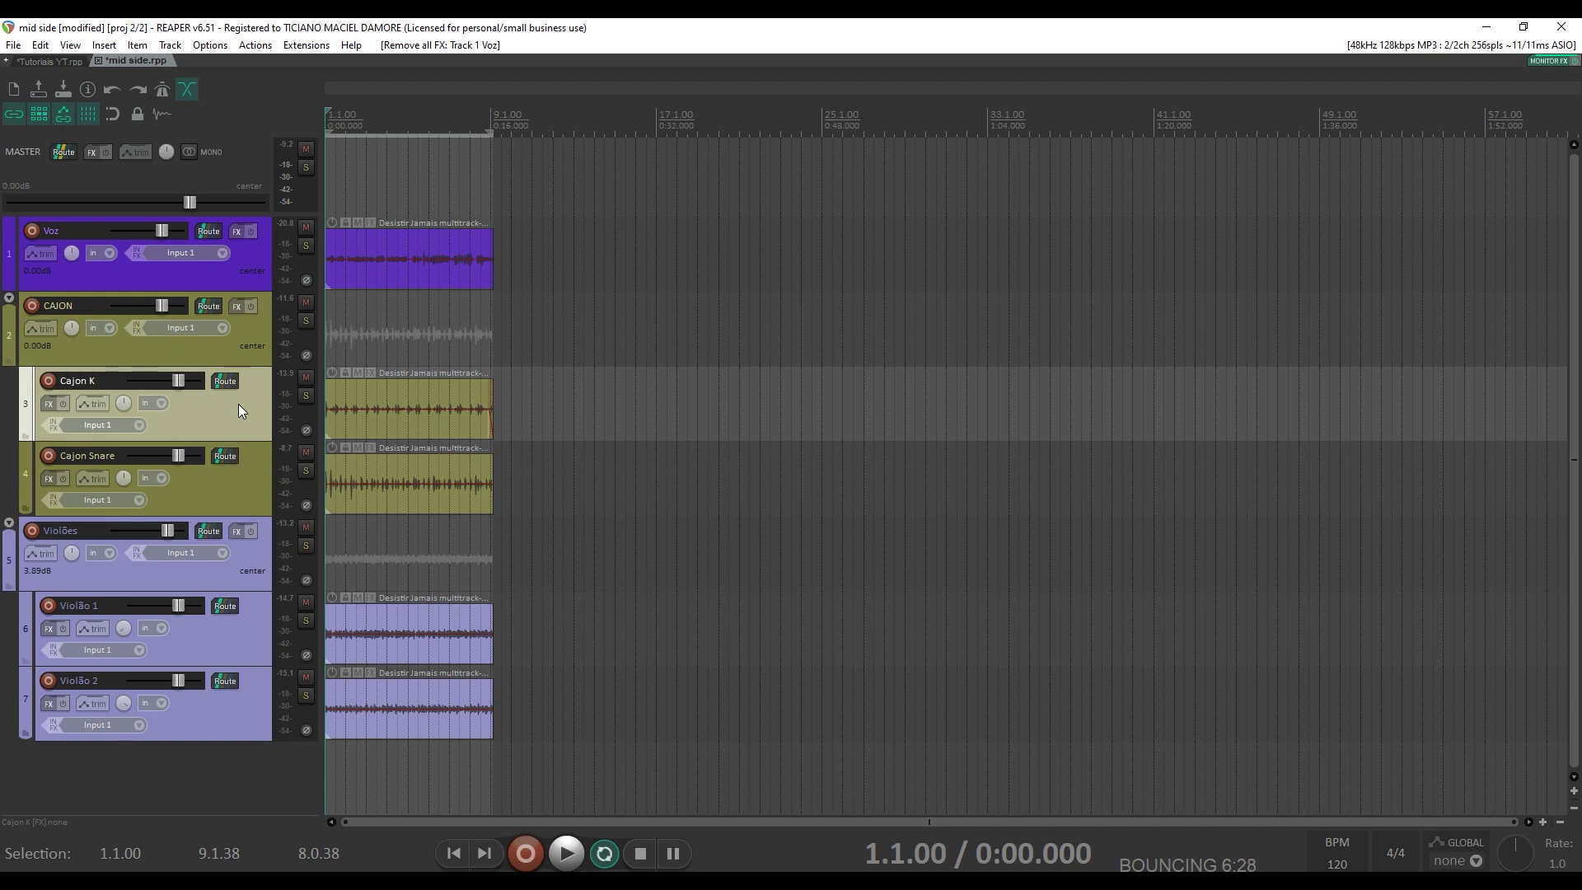
pyautogui.click(254, 481)
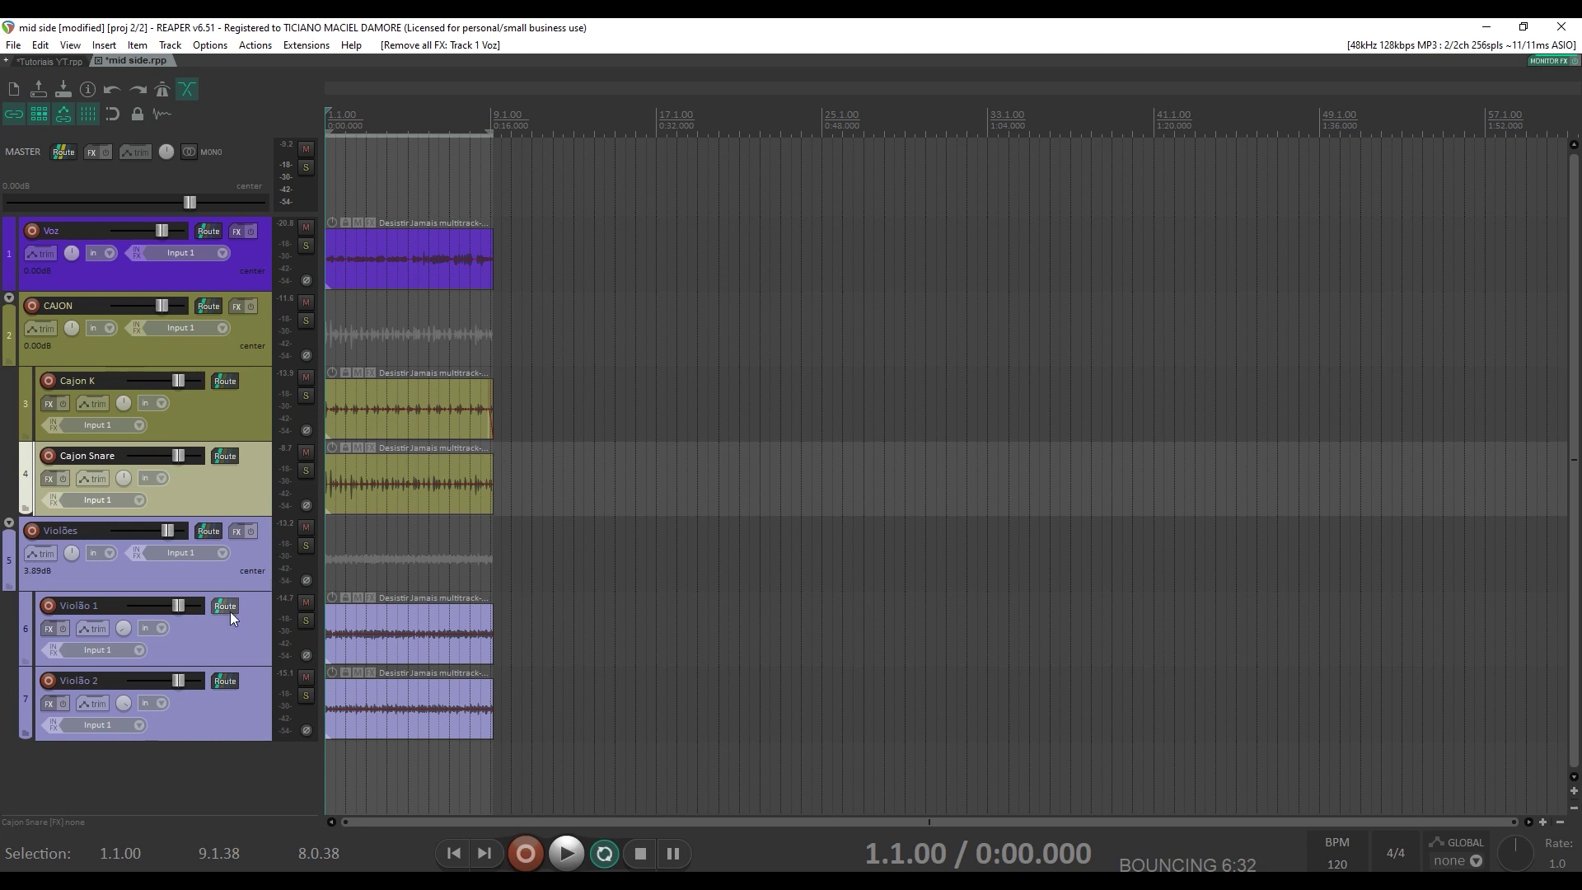
pyautogui.click(248, 574)
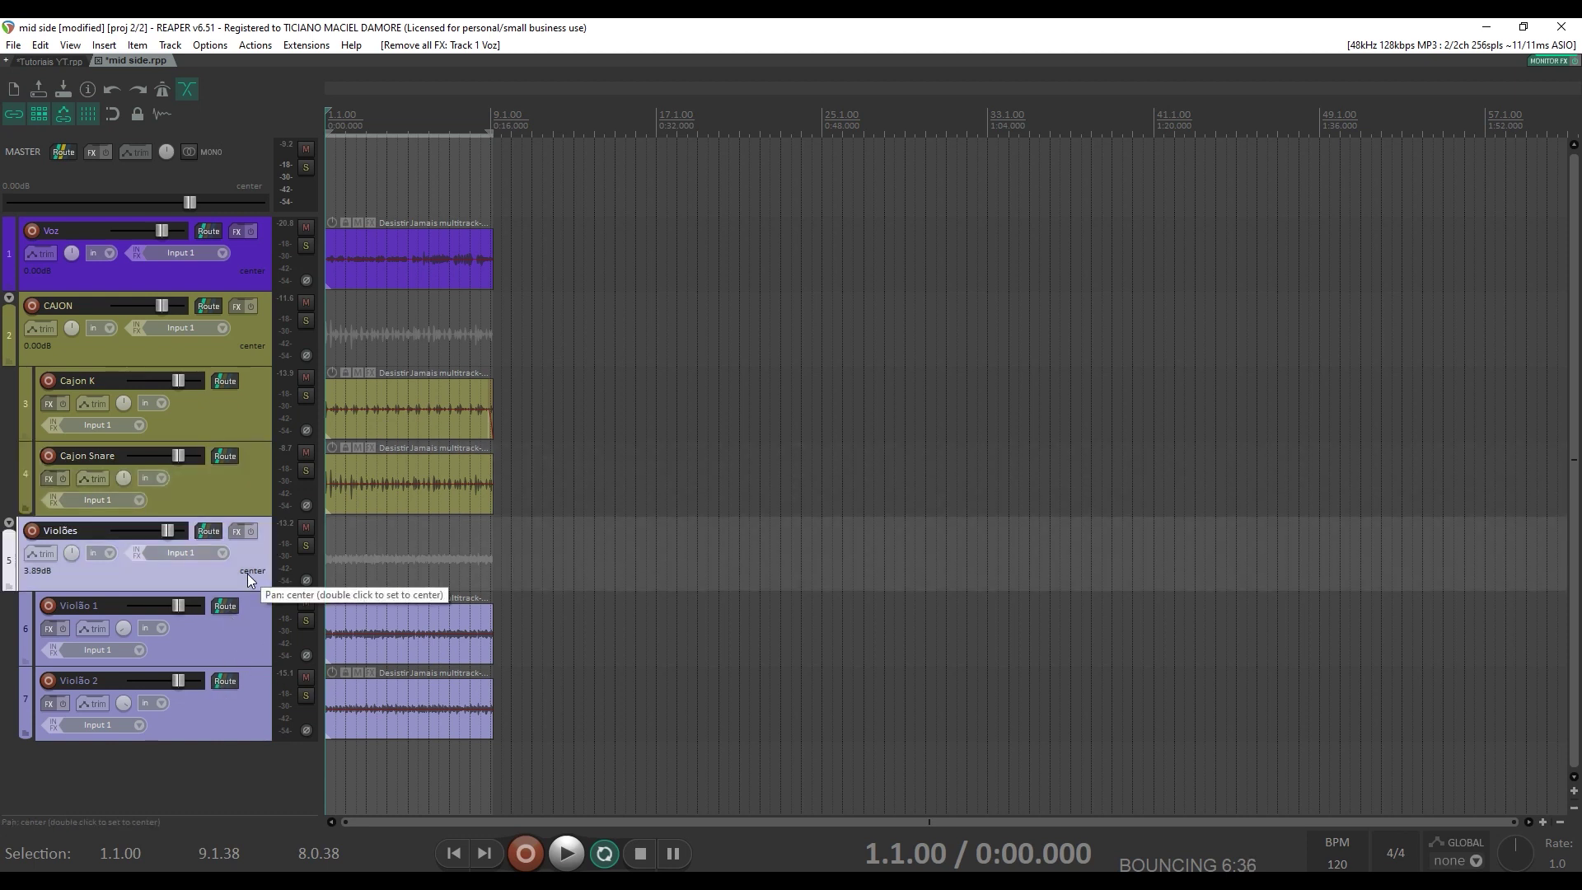
pyautogui.press('space')
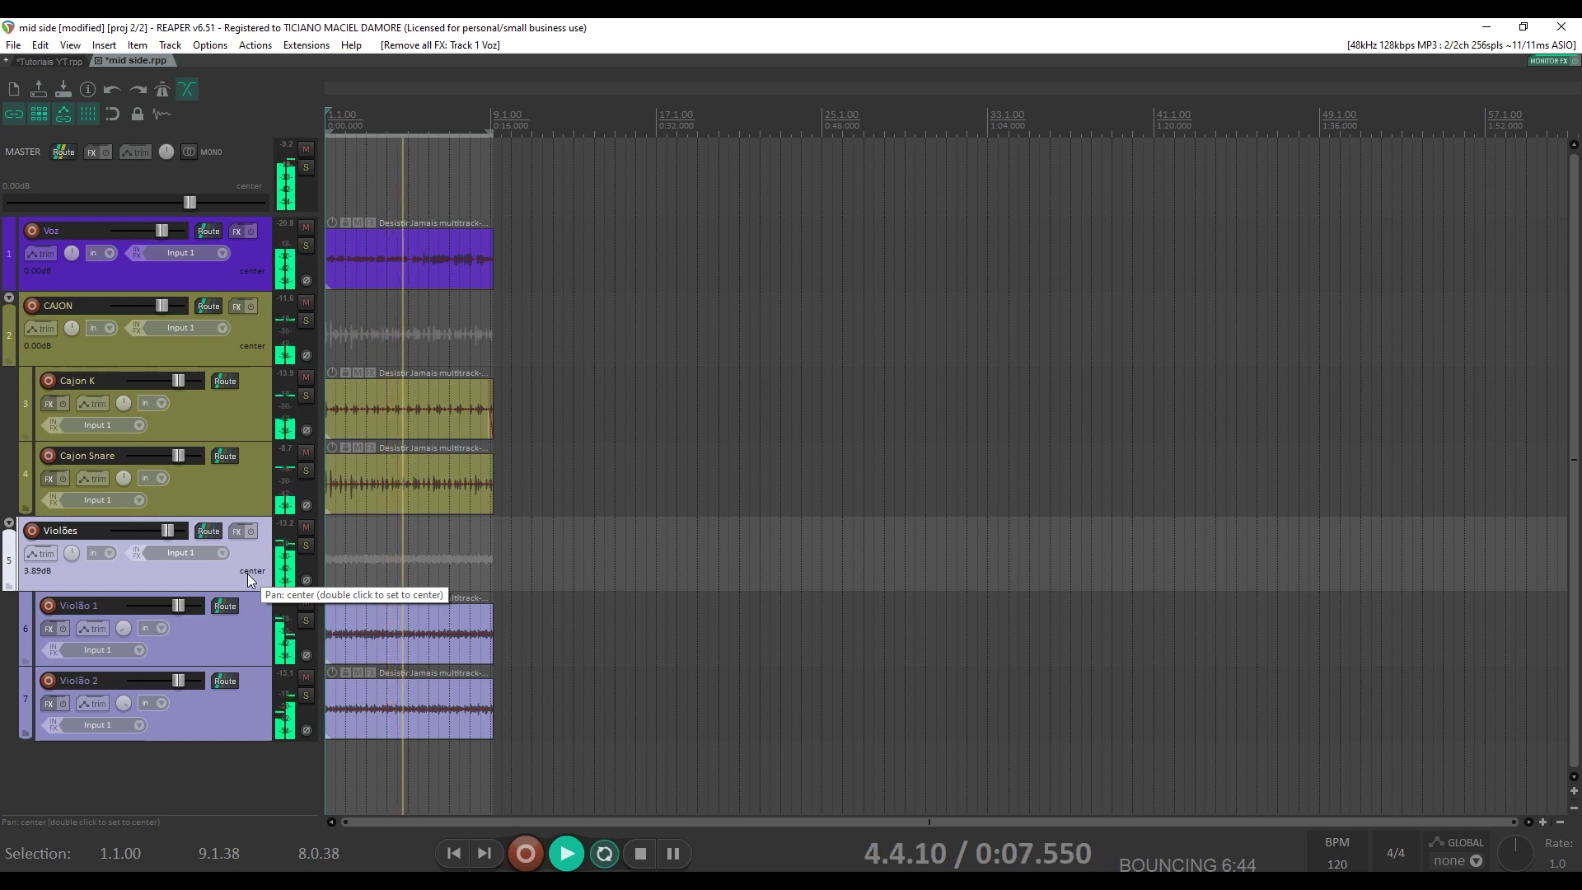
pyautogui.press('space')
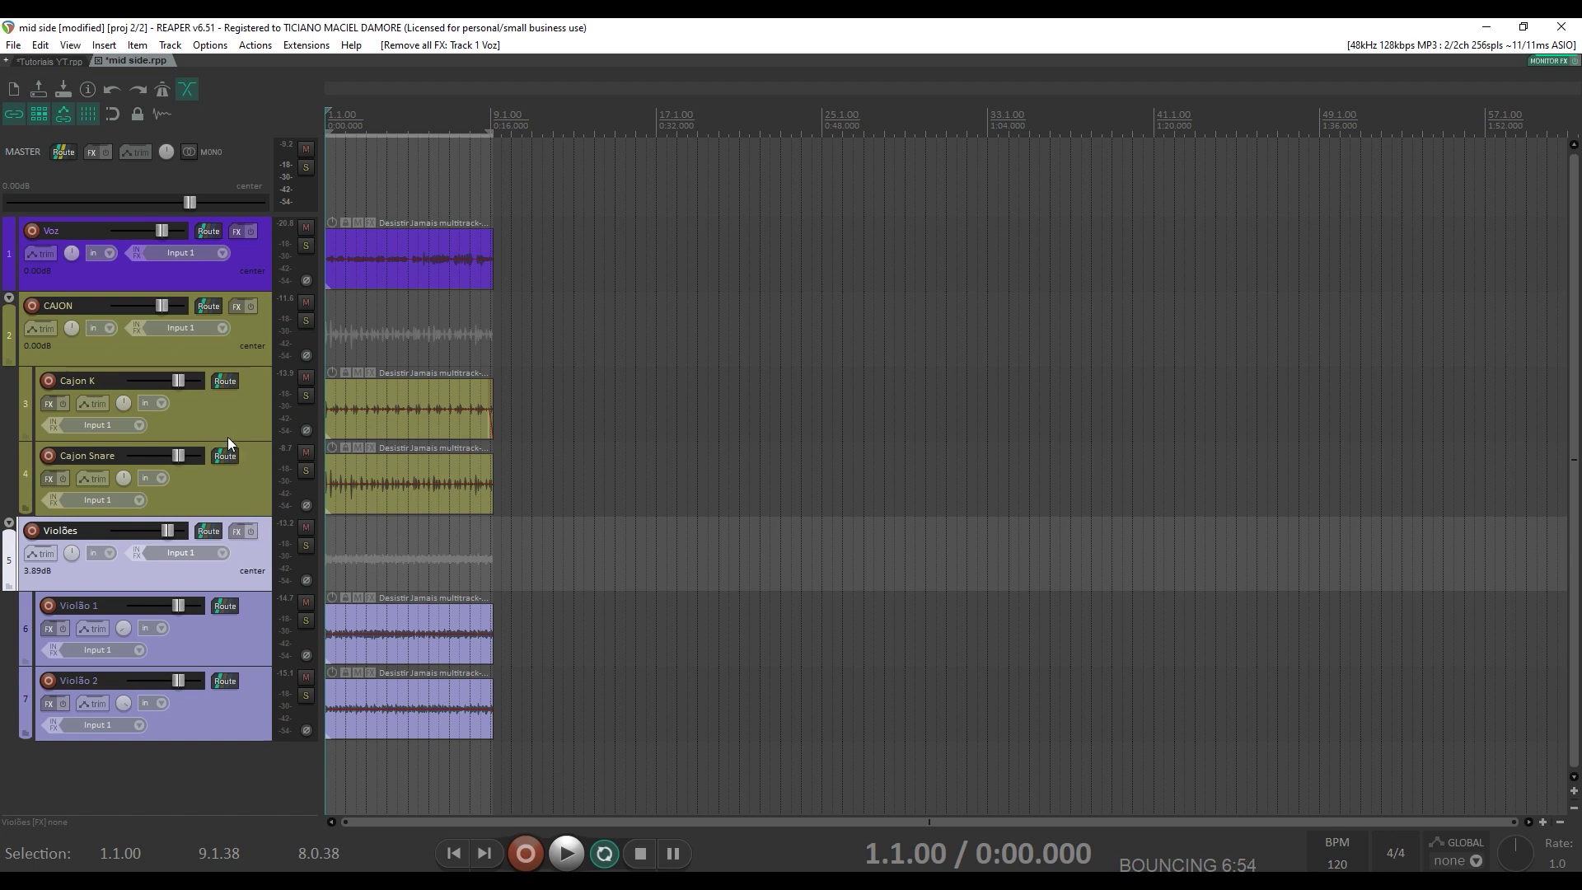
# Step: Solo the Cajon K track and listen to it
pyautogui.click(305, 399)
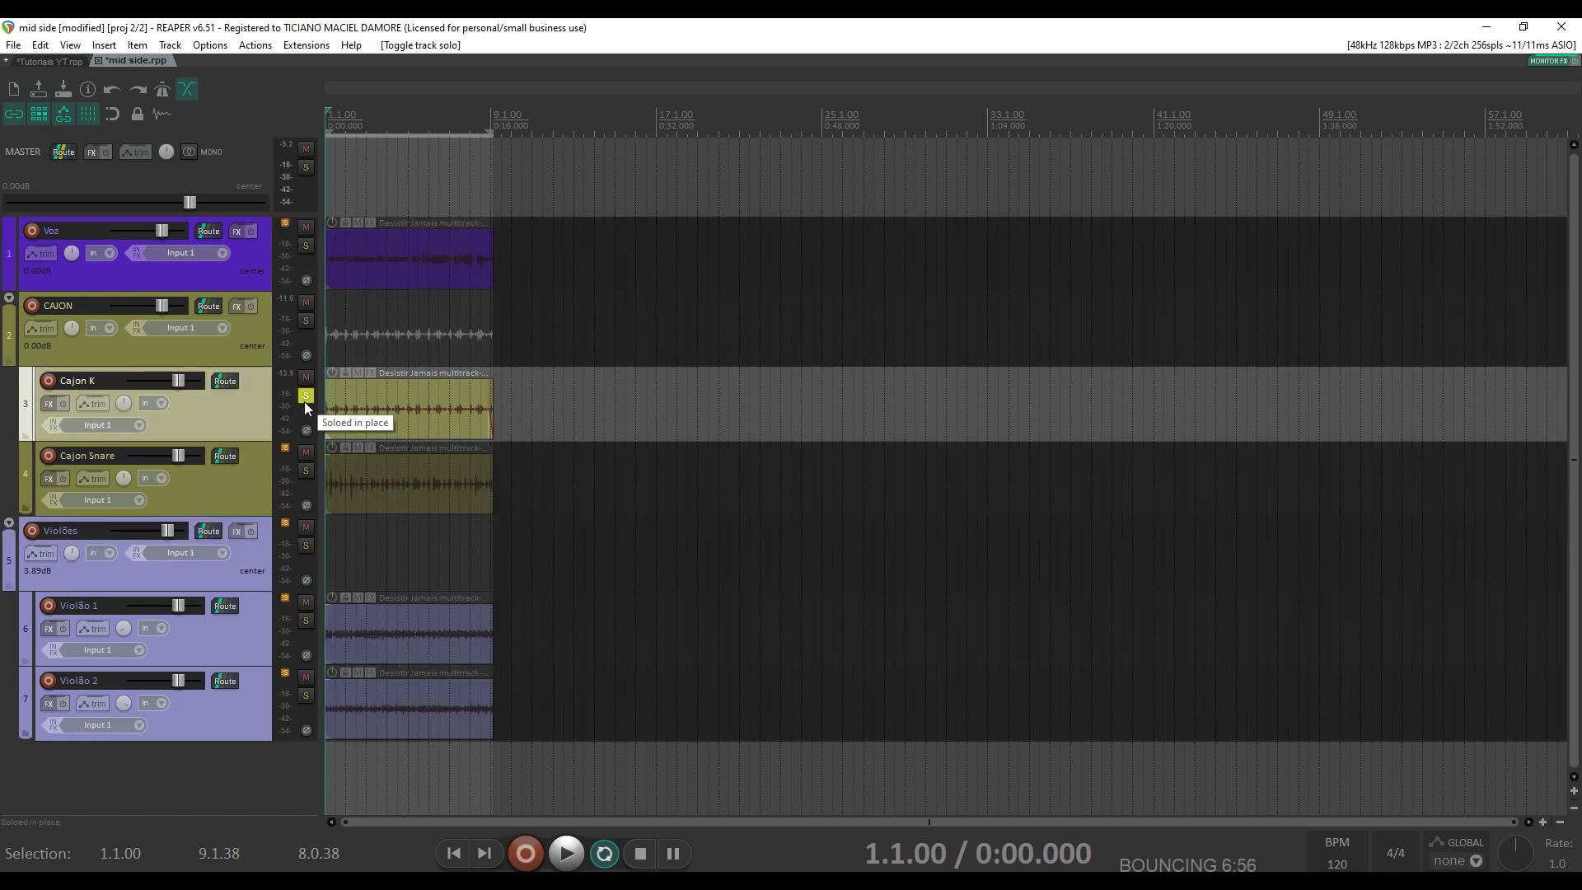
pyautogui.press('space')
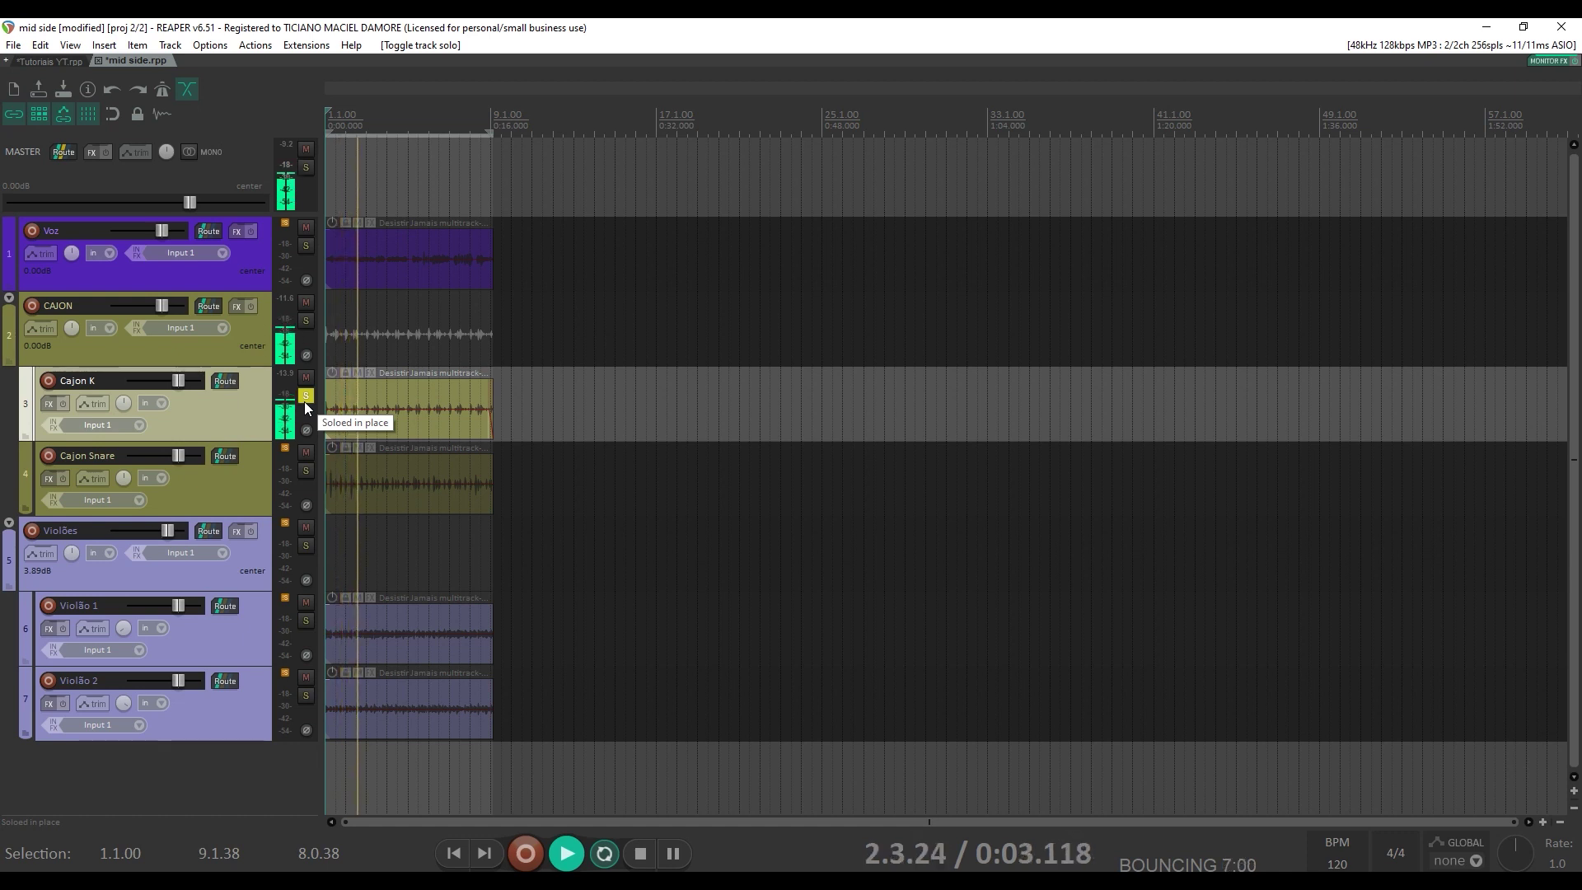
pyautogui.press('space')
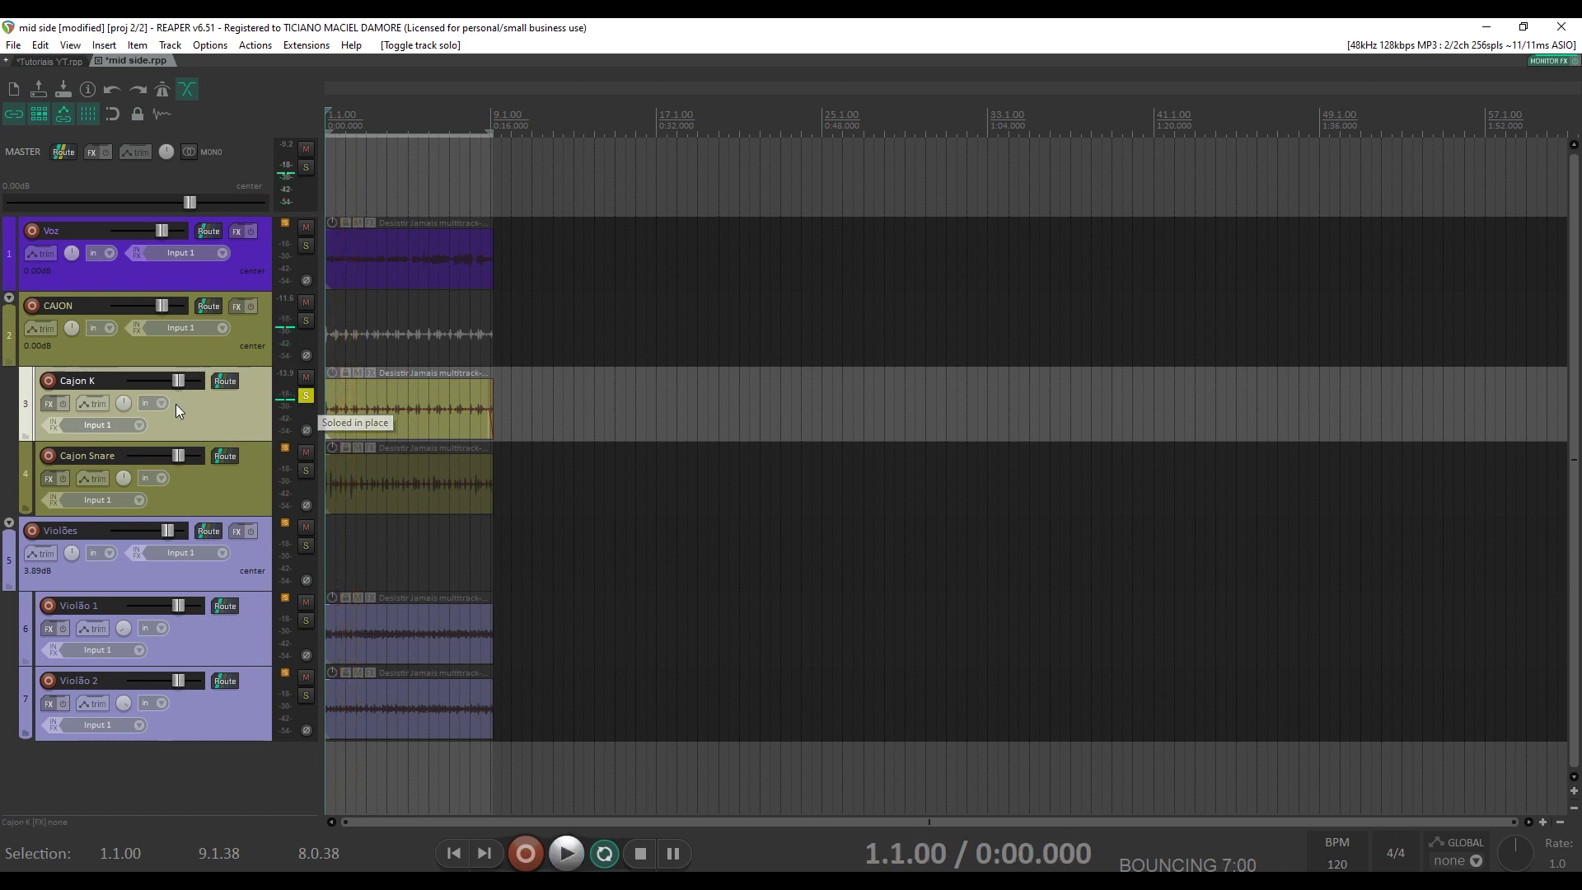
# Step: Add the PTEq-X (Ignite Amps) VST3 plug-in to the Cajon K track
pyautogui.click(48, 403)
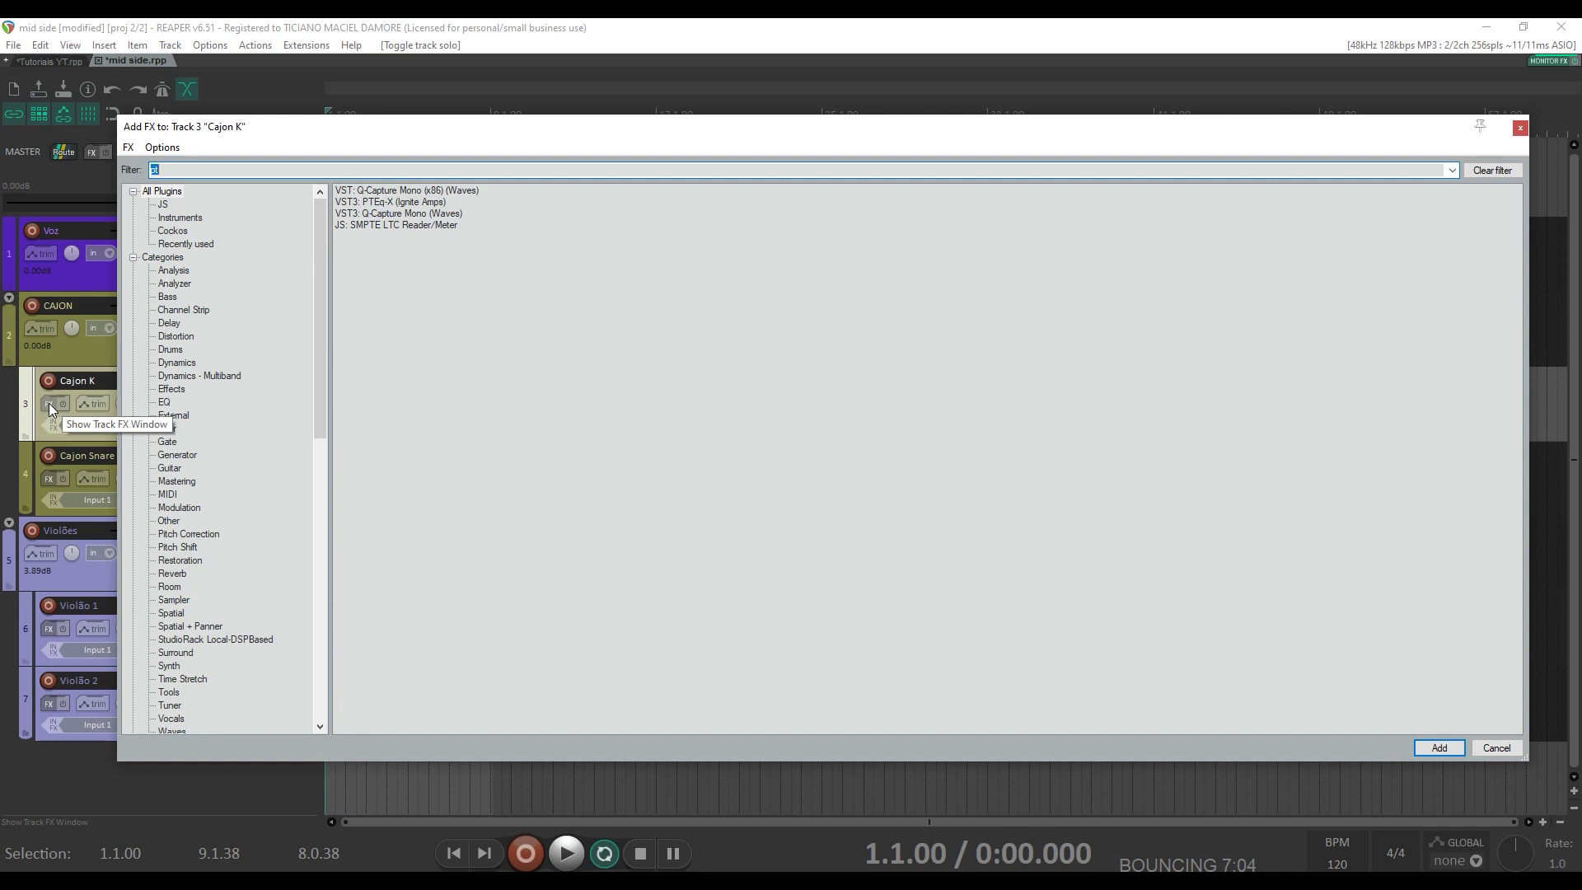
pyautogui.doubleClick(378, 203)
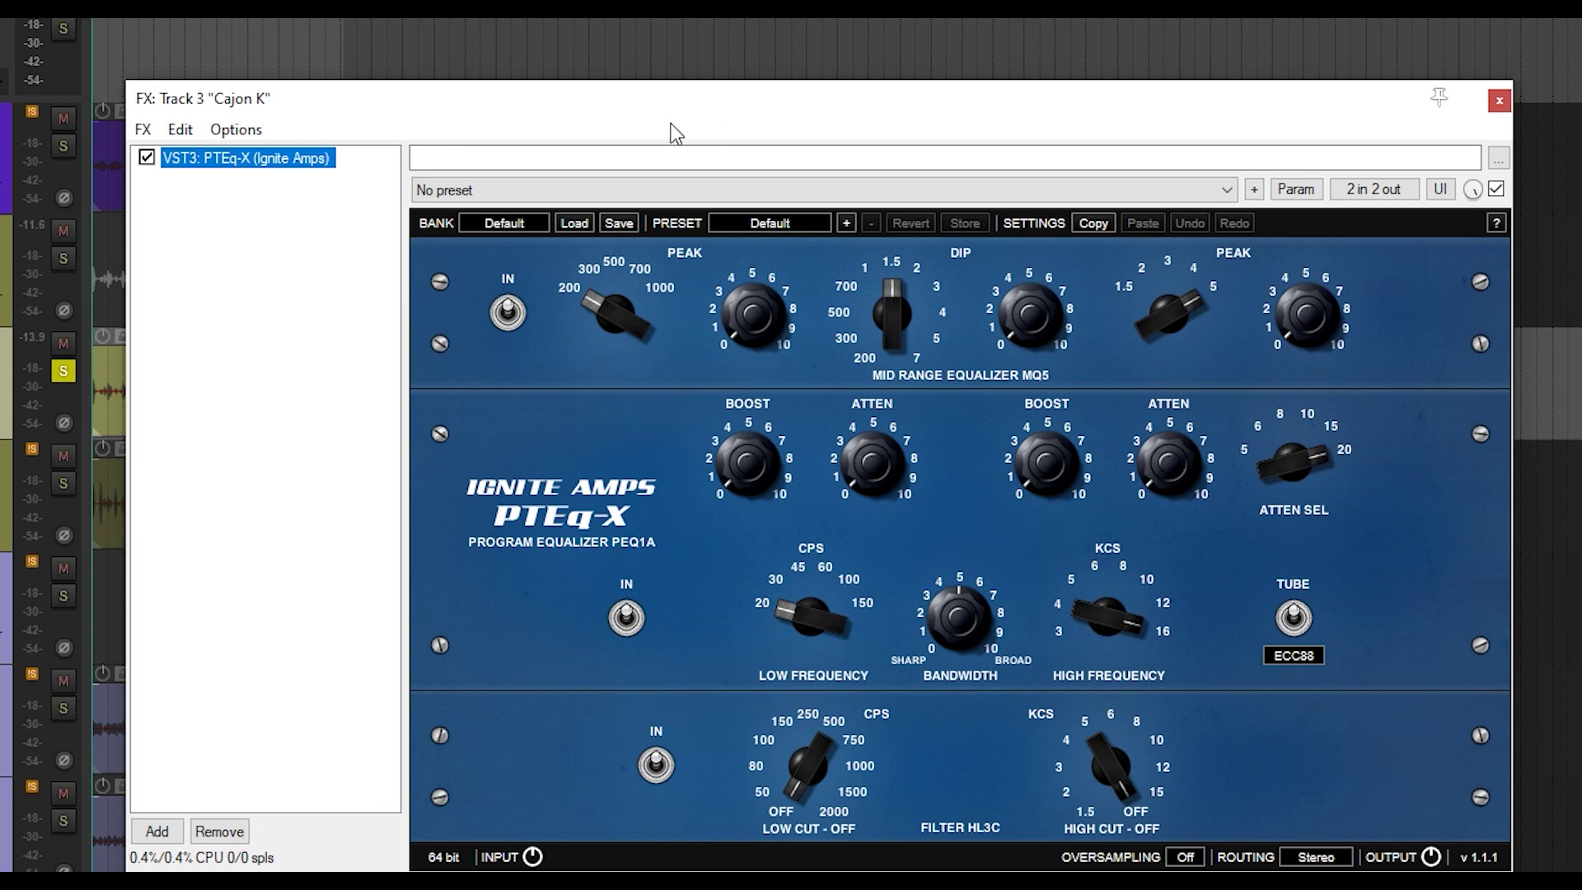
pyautogui.click(558, 313)
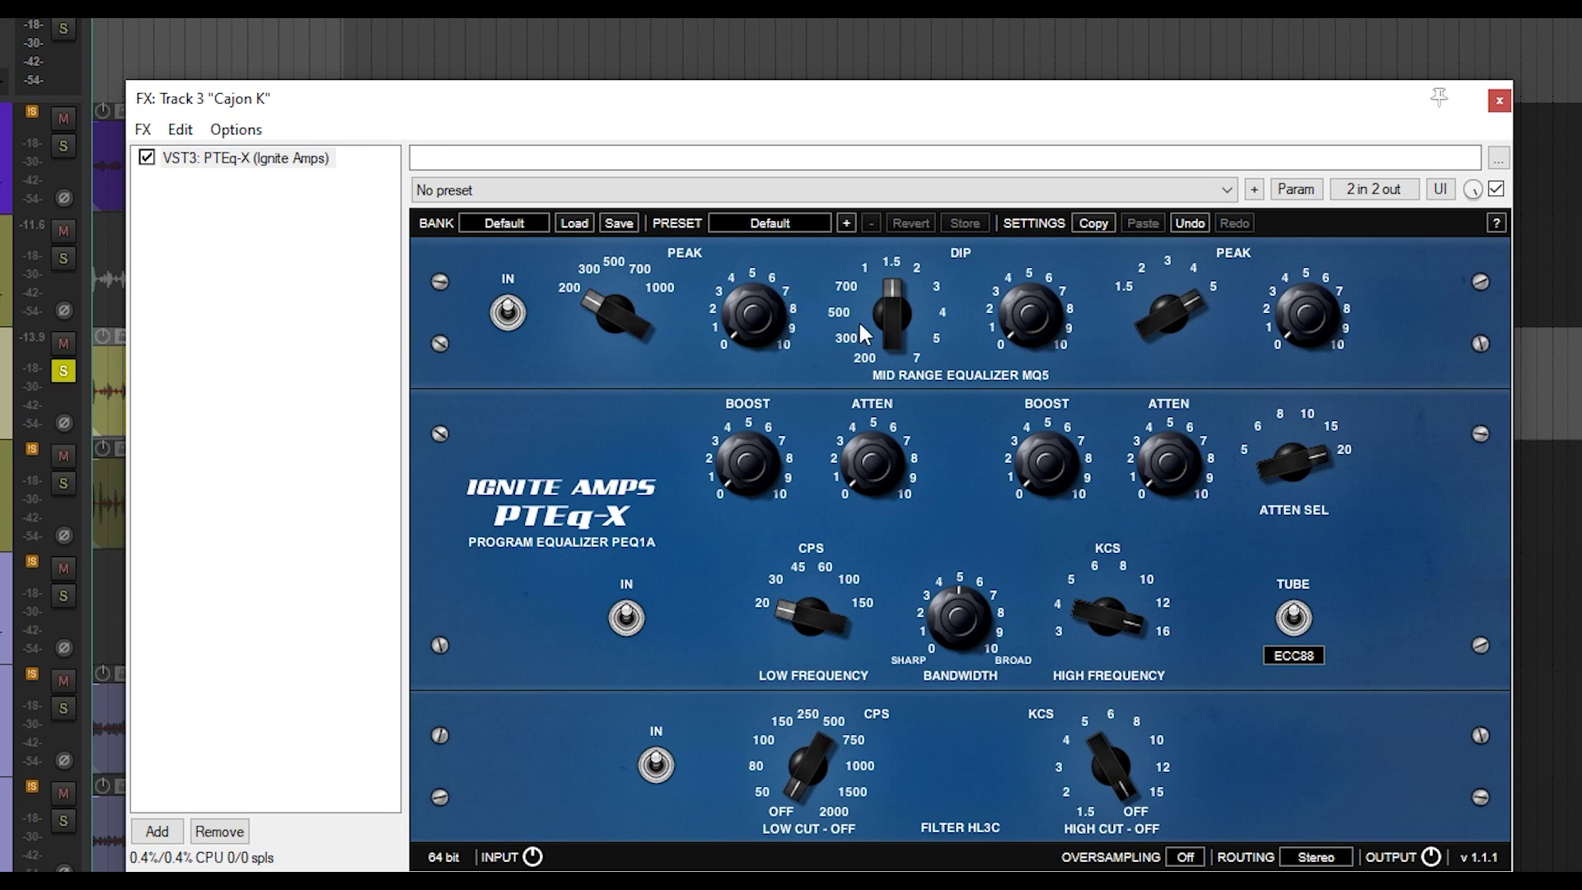
# Step: Lower the Dip frequency in the MQ5 section and adjust its amount to about 8 while listening to the Cajon K track
pyautogui.scroll(-2, 883, 321)
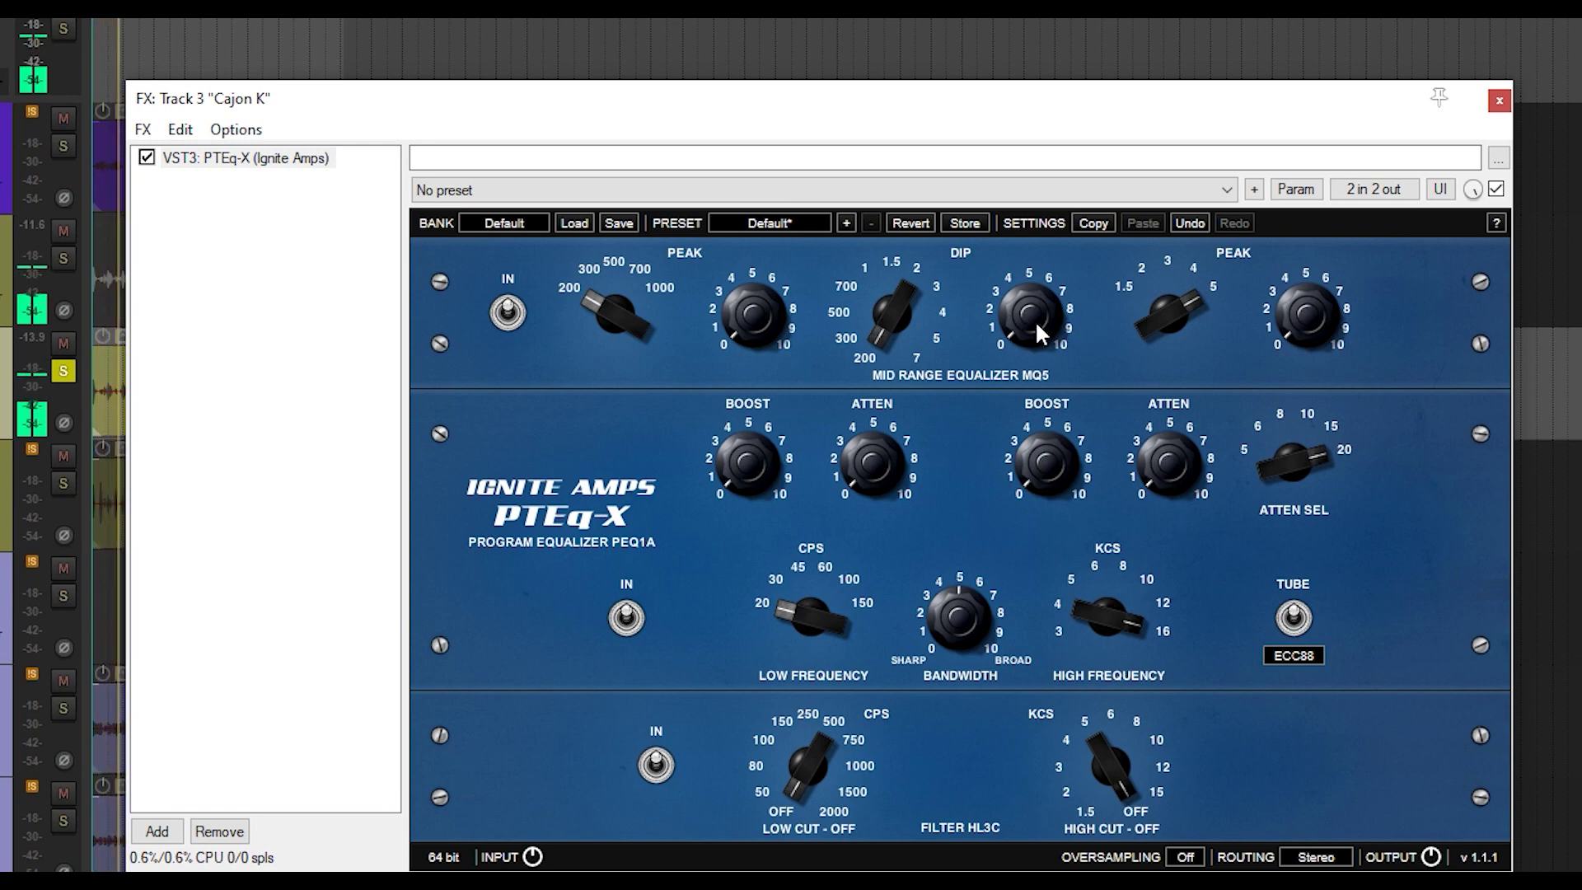
pyautogui.scroll(10, 1036, 323)
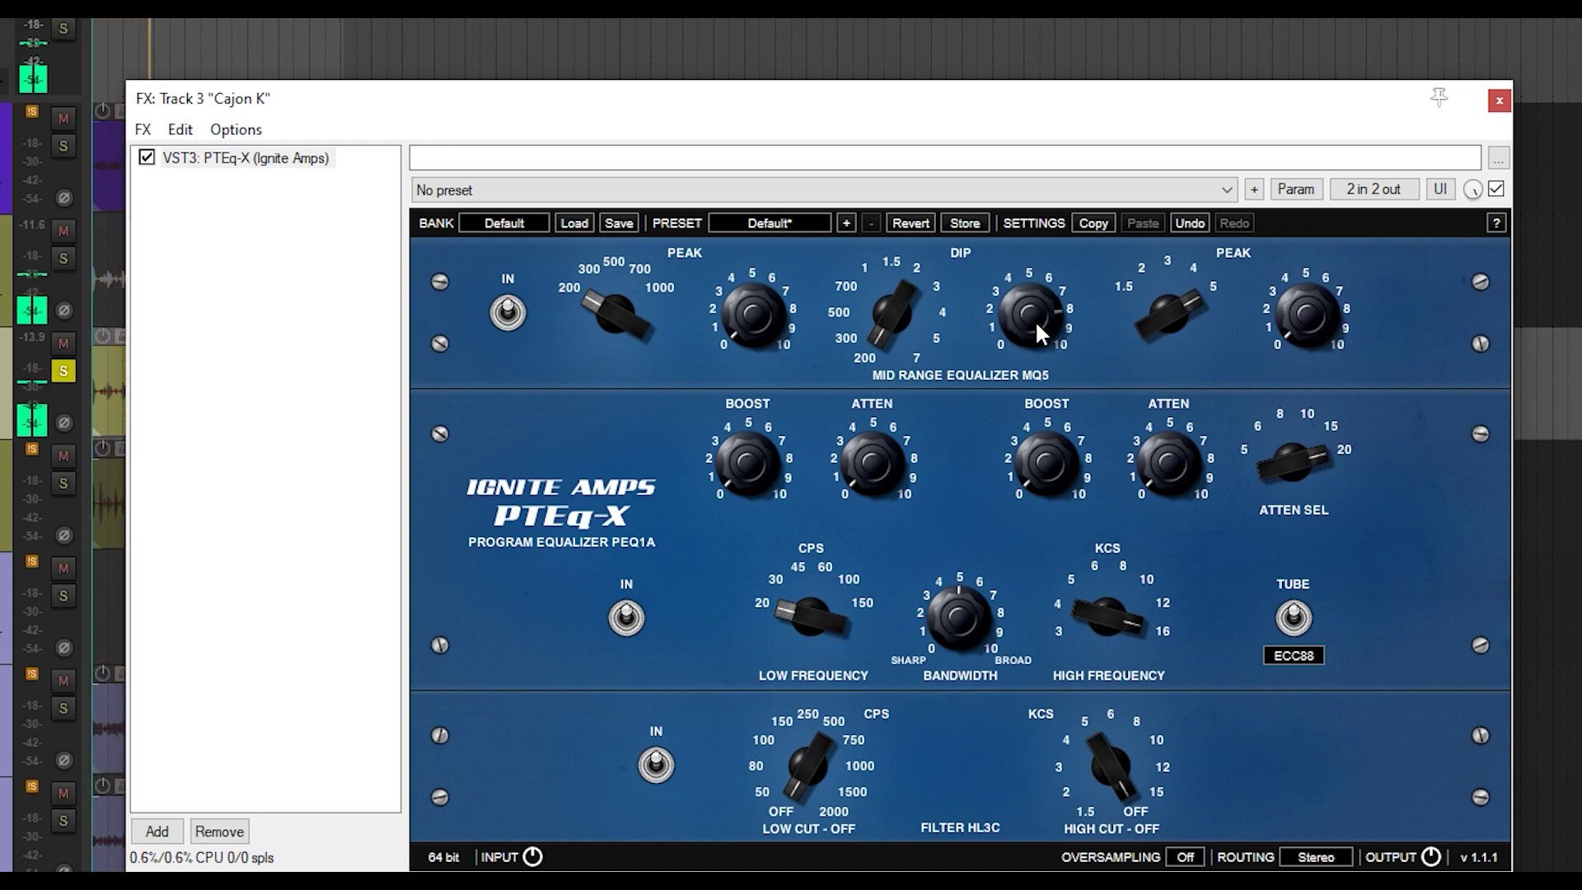
pyautogui.scroll(-2, 1037, 325)
pyautogui.scroll(-7, 1035, 319)
pyautogui.scroll(7, 1035, 320)
pyautogui.scroll(1, 1035, 320)
pyautogui.scroll(-1, 1035, 320)
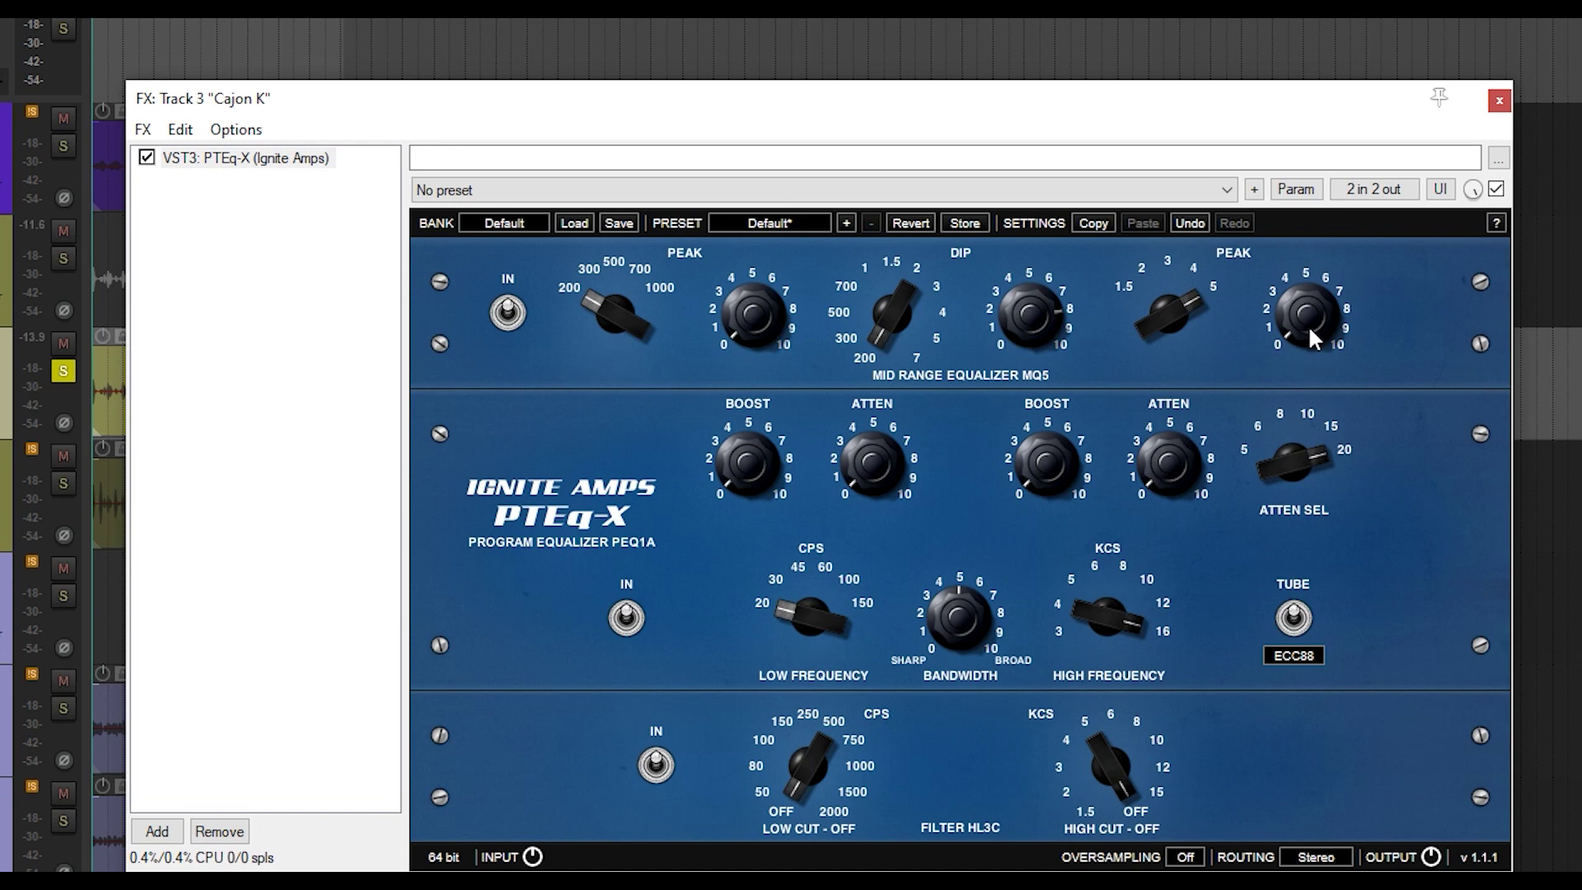
# Step: Sweep the amount of the upper Peak band in the MQ5 section between 0 and 10 during playback, ending at 10
pyautogui.scroll(10, 1308, 324)
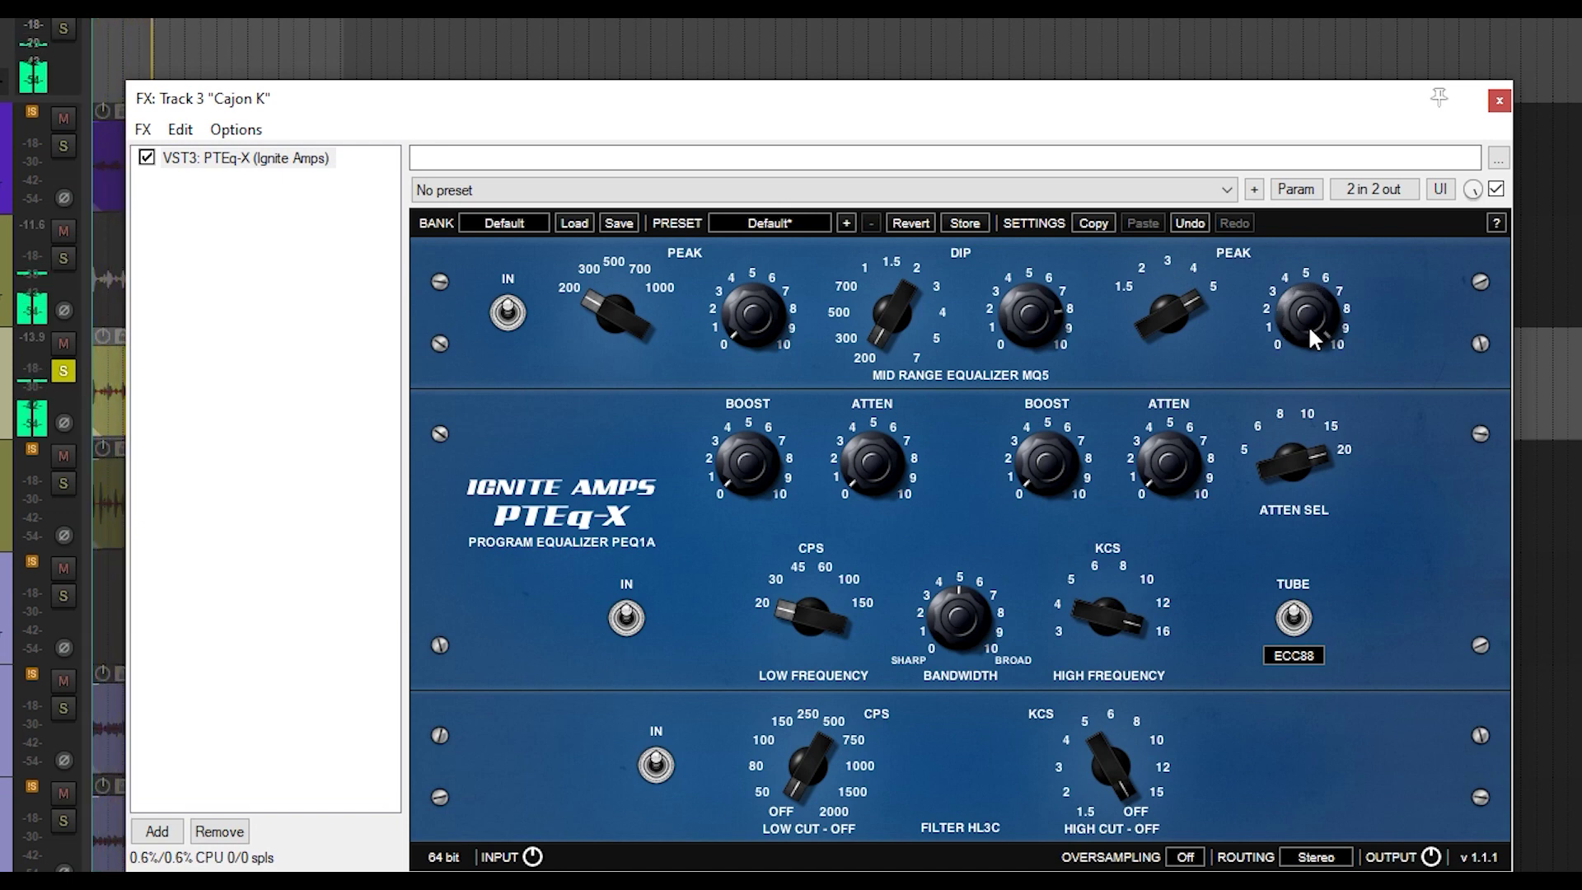
pyautogui.scroll(-10, 1308, 325)
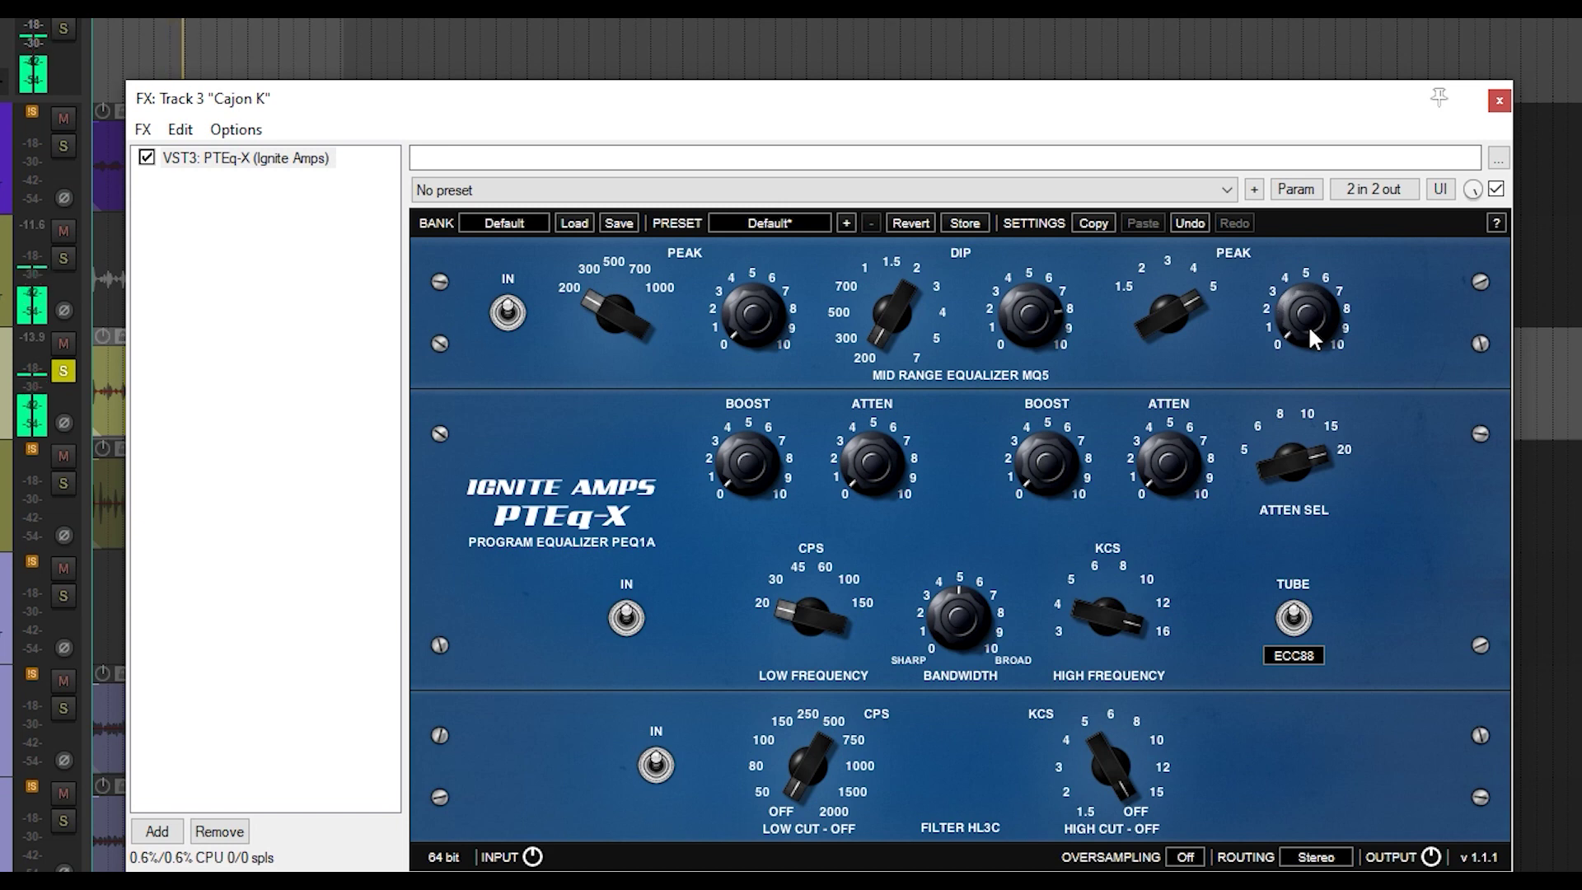
pyautogui.scroll(10, 1310, 330)
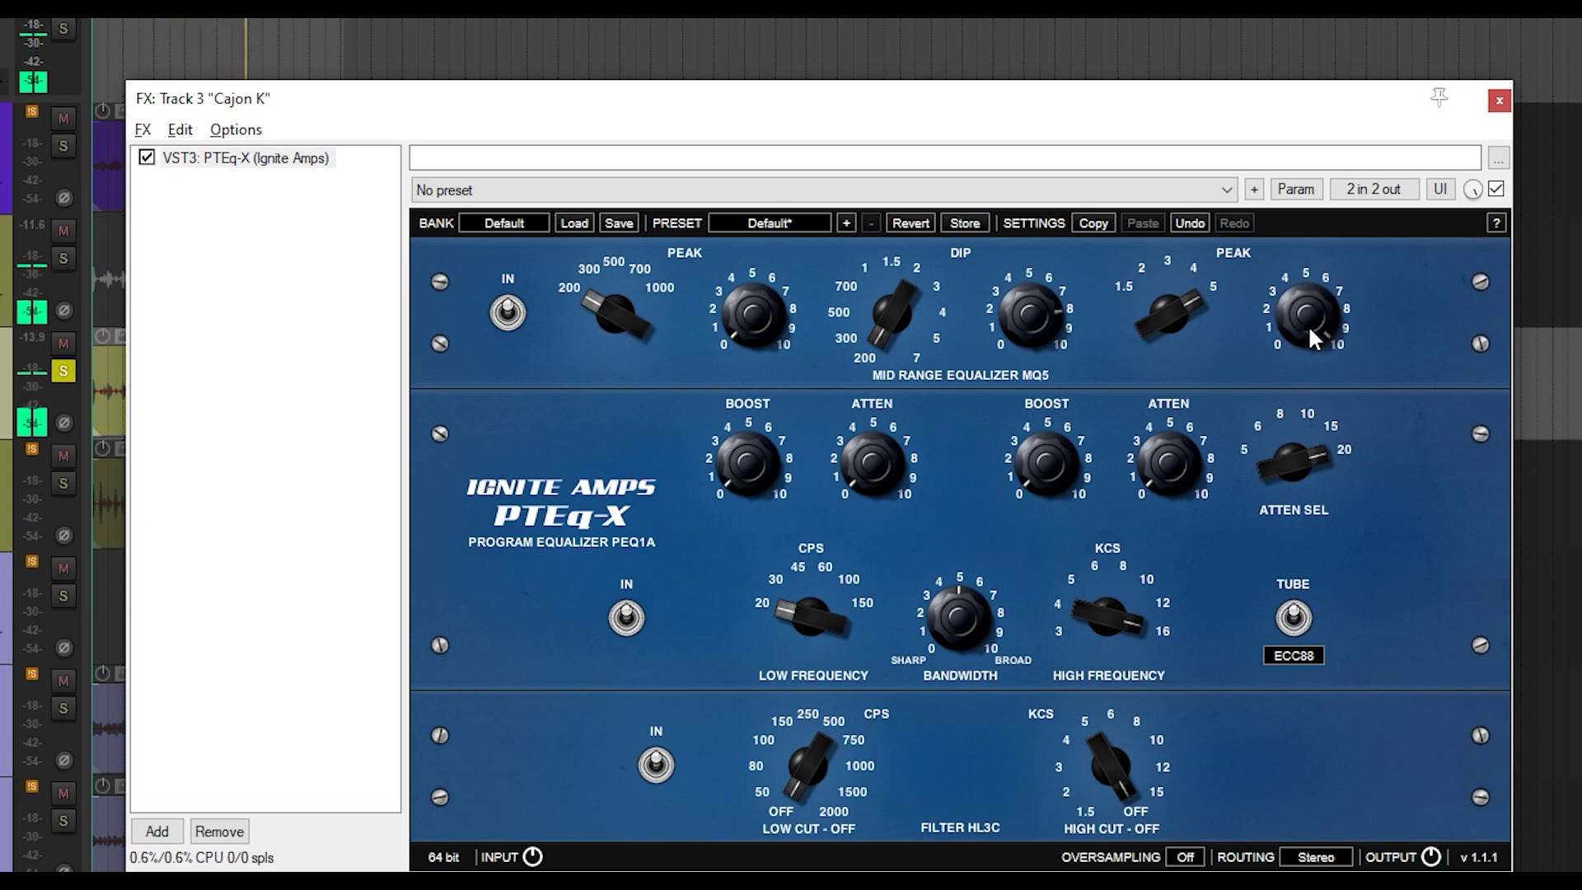
# Step: Compare the Cajon K sound with the MQ5 mid range equalizer section switched out and in
pyautogui.press('alt')
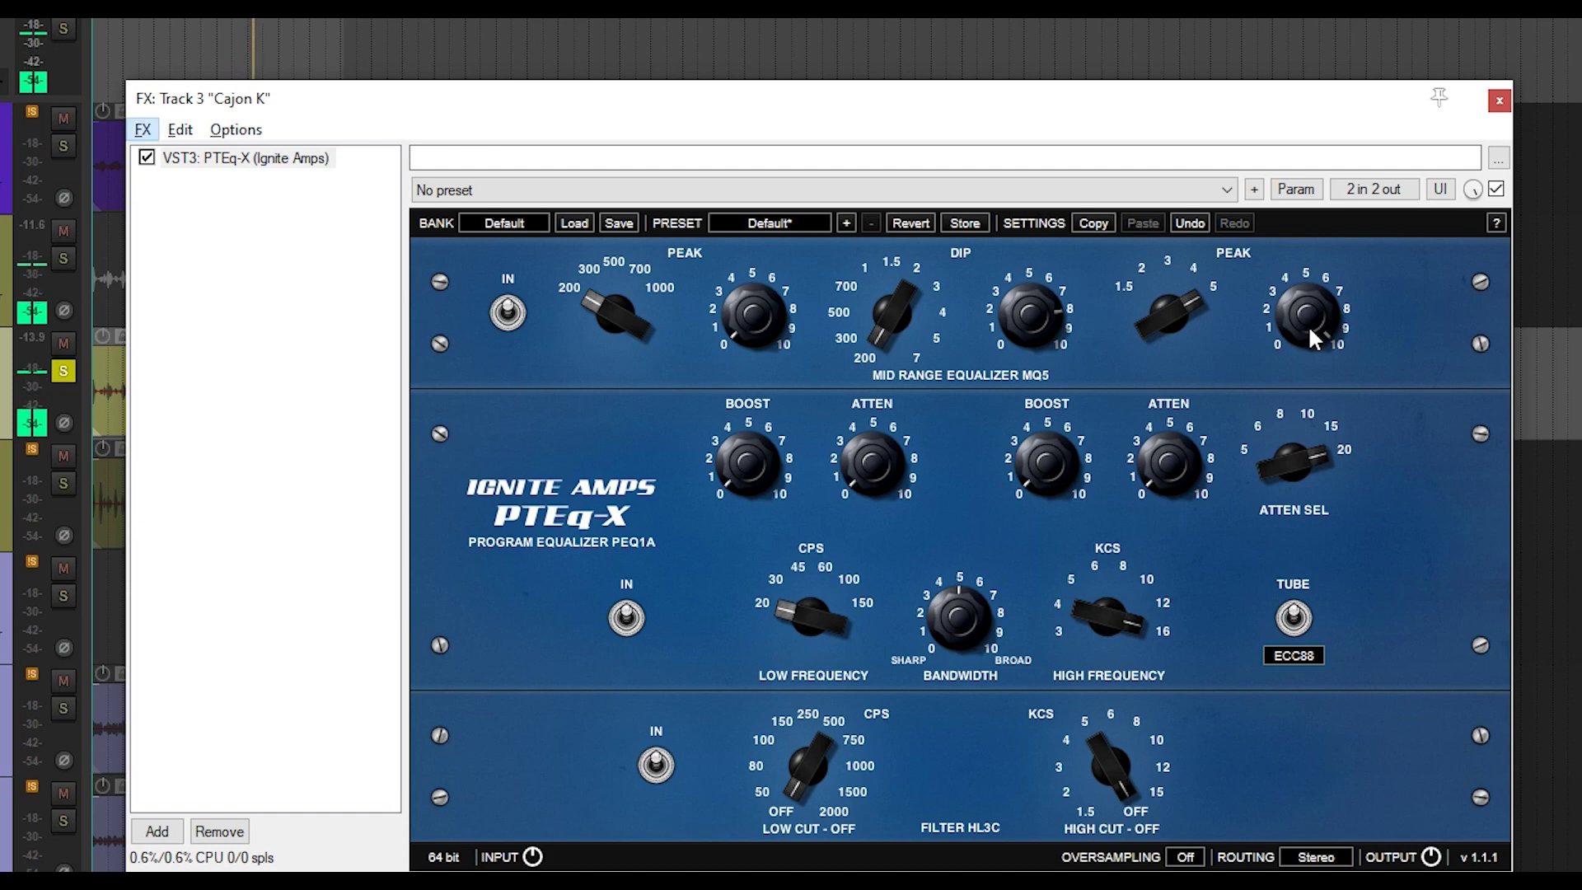
pyautogui.click(511, 309)
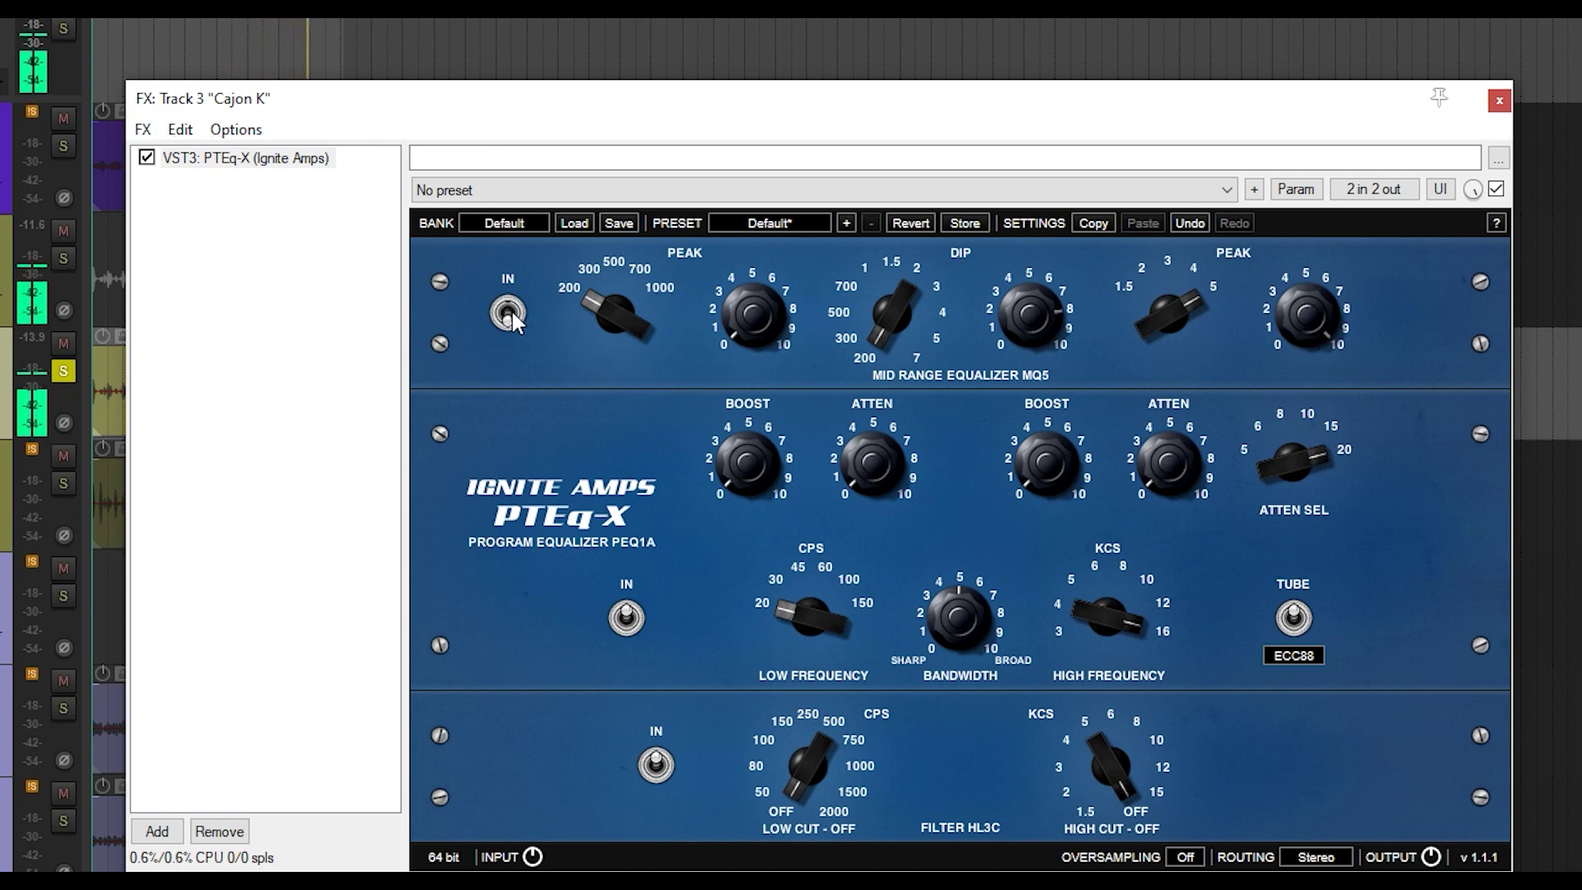
pyautogui.press('alt')
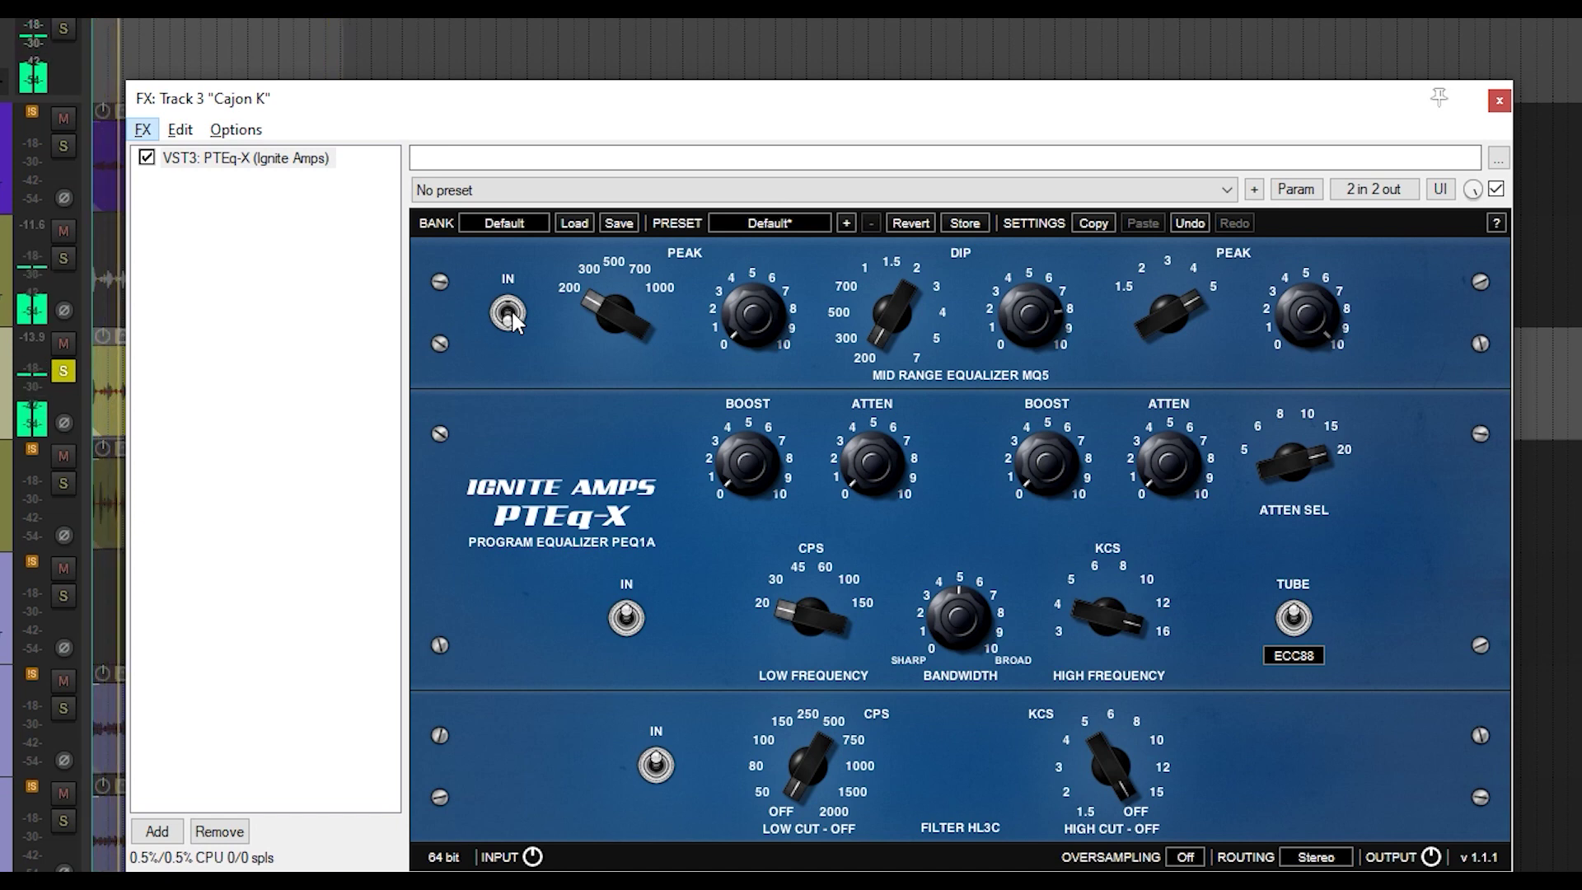
pyautogui.press('alt')
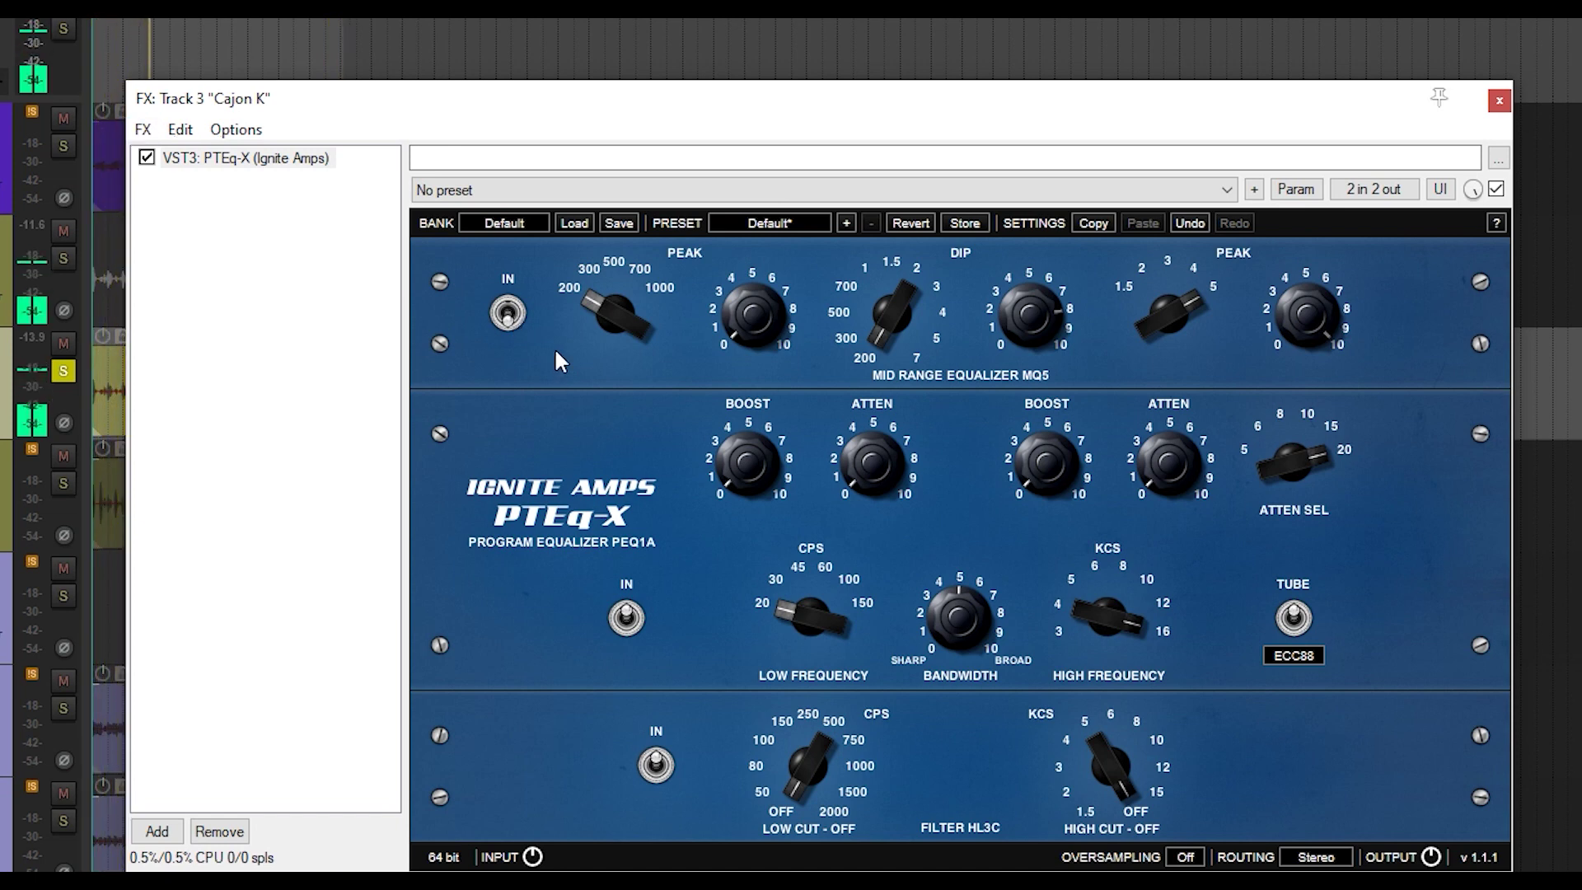
pyautogui.click(507, 313)
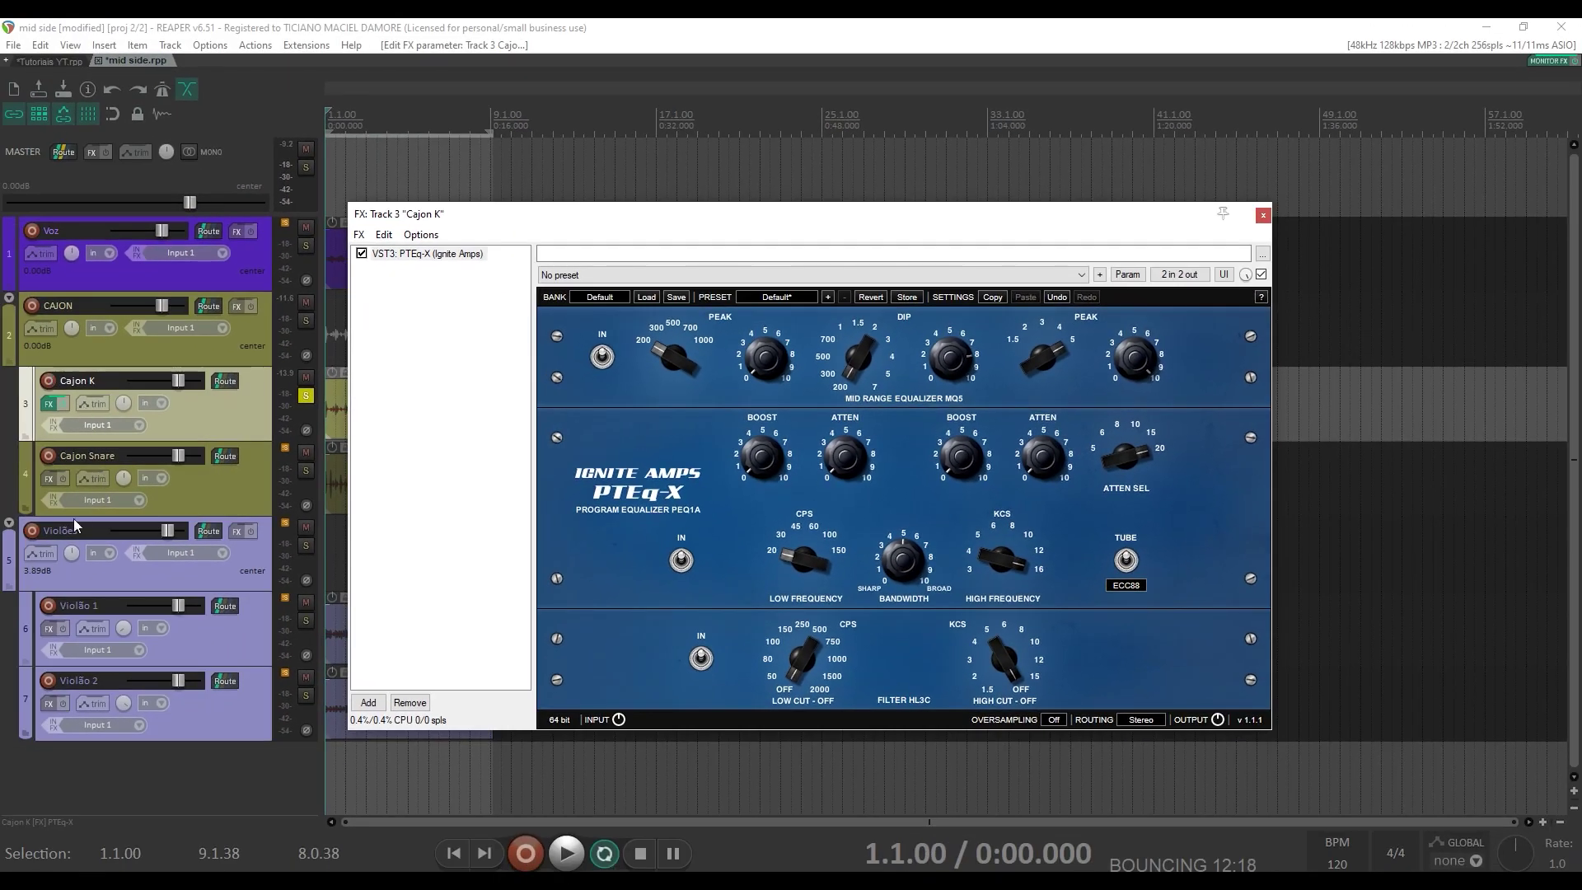
# Step: Copy the Cajon K track's PTEq-X effect to the Violões folder track and reset the copy to its default settings
pyautogui.moveTo(52, 412); pyautogui.dragTo(219, 577)
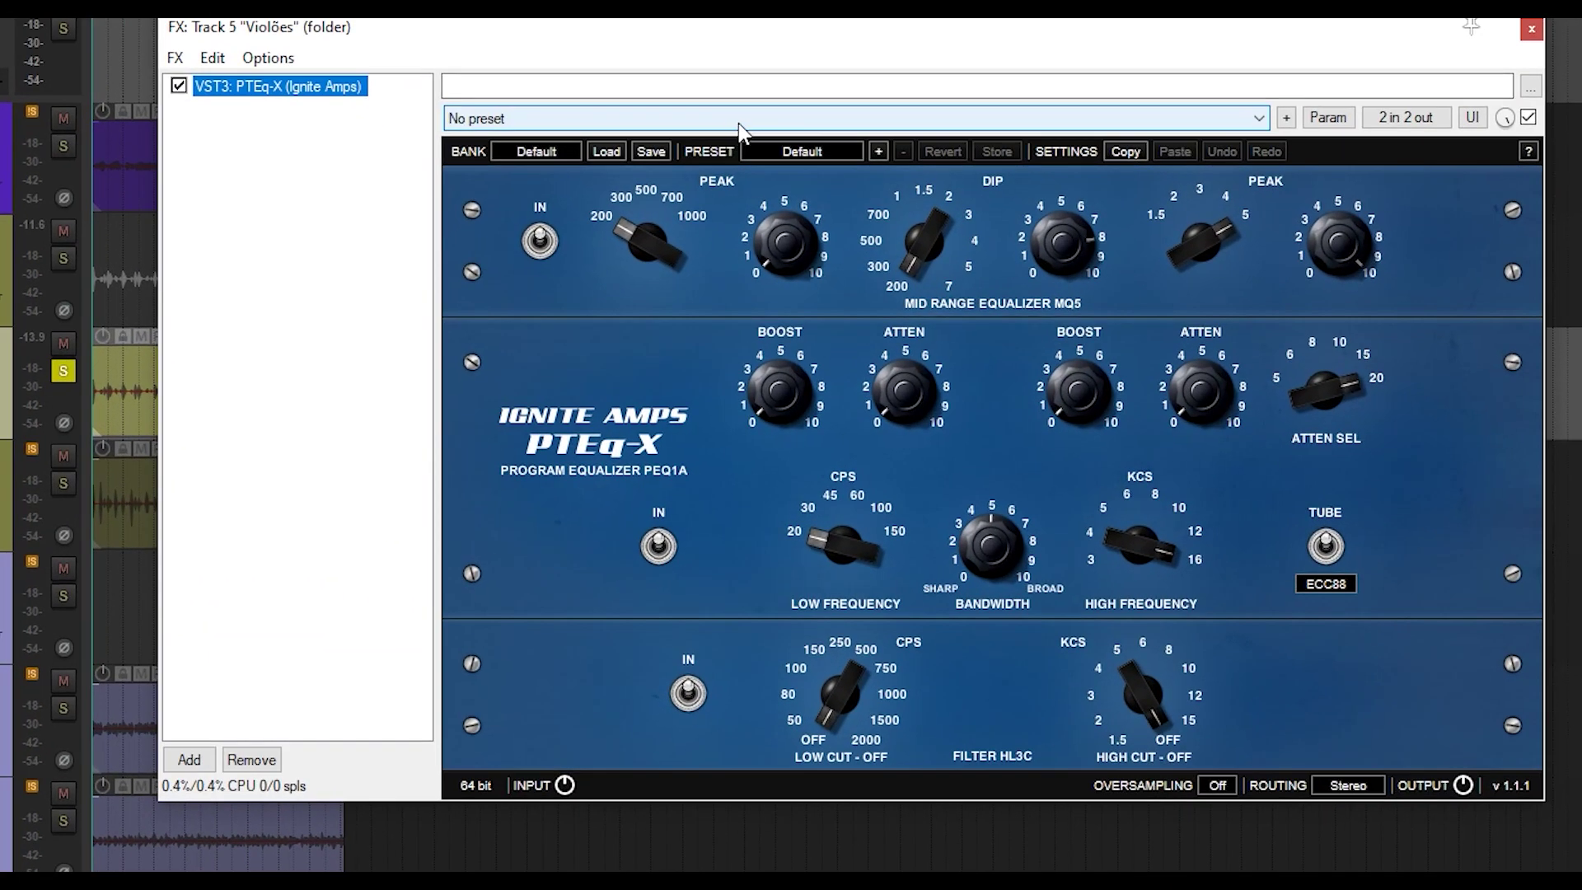
pyautogui.click(739, 122)
pyautogui.click(737, 142)
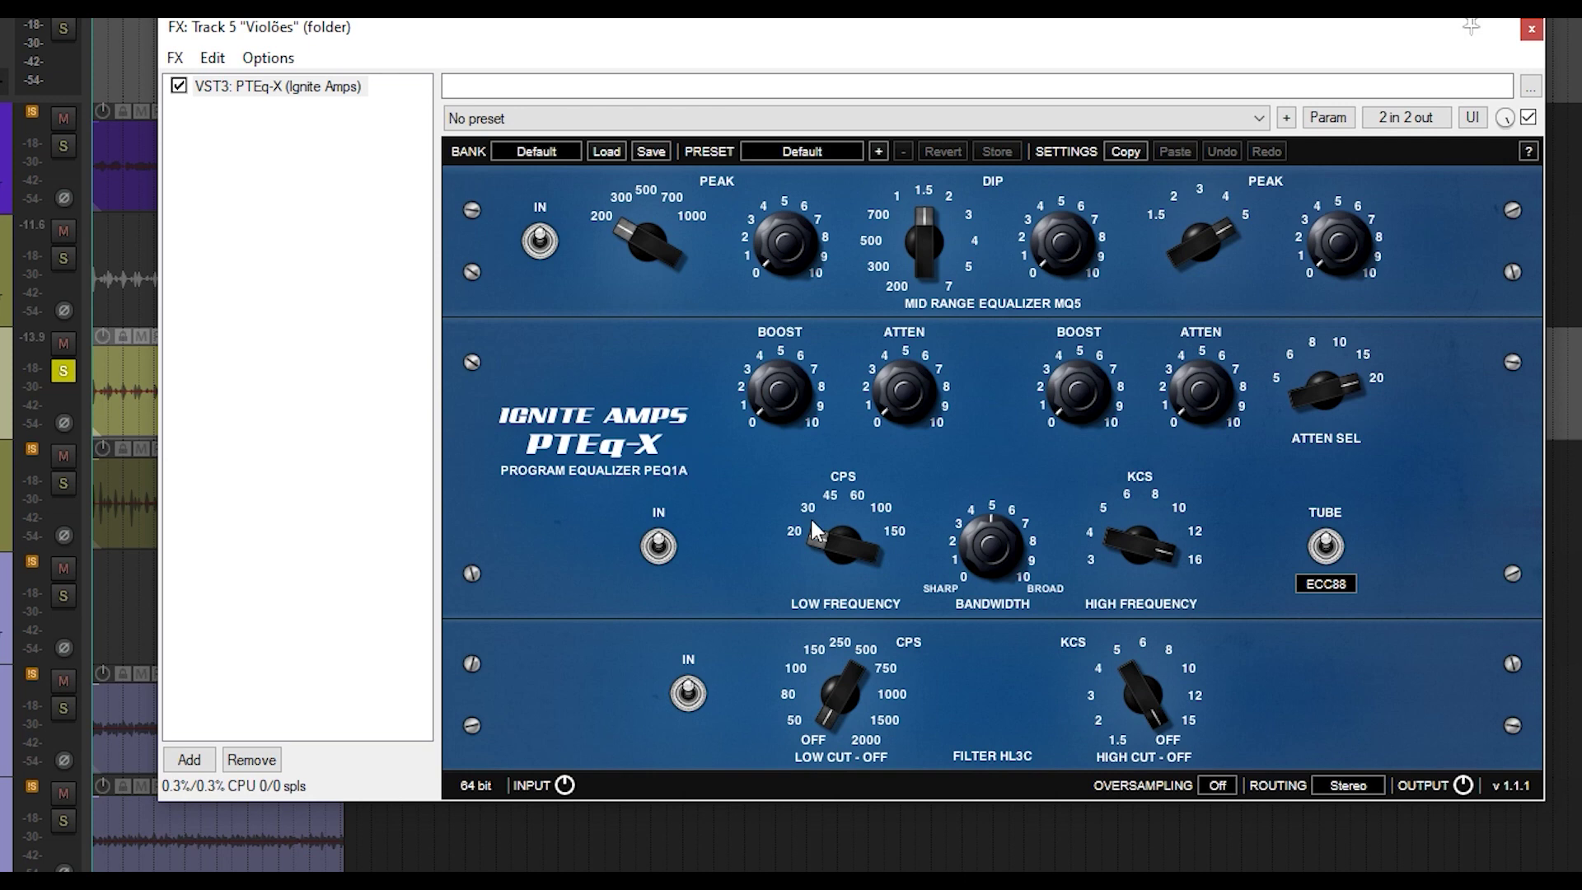
# Step: Set the Violões equalizer's Low Frequency to 100 CPS and move the solo from Cajon K to the Violões track
pyautogui.scroll(2, 842, 532)
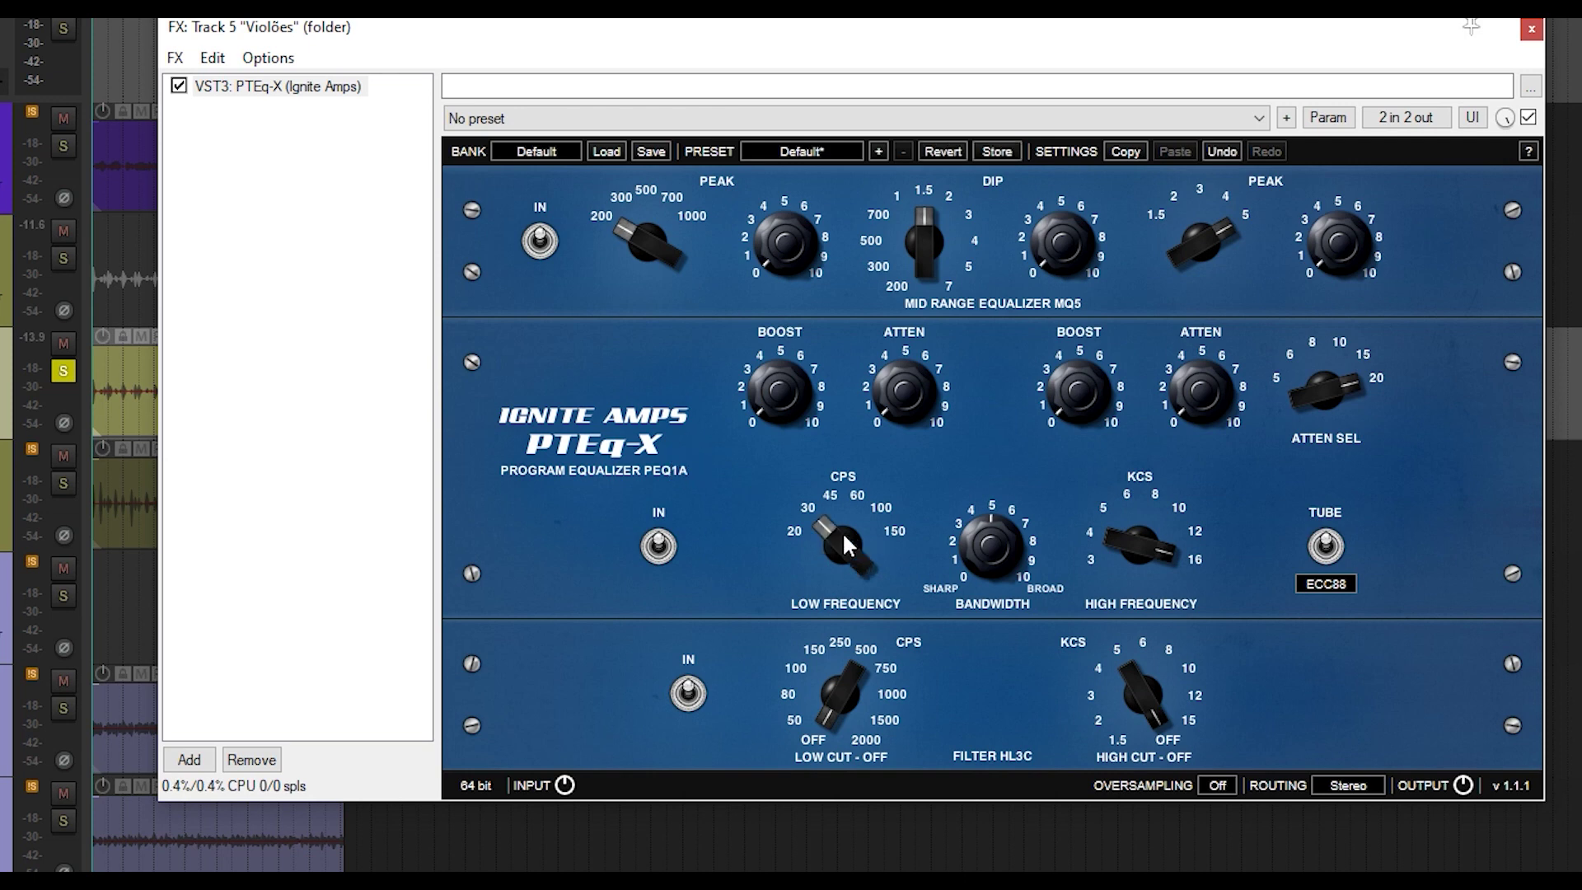
pyautogui.scroll(2, 843, 532)
pyautogui.click(62, 595)
pyautogui.click(69, 372)
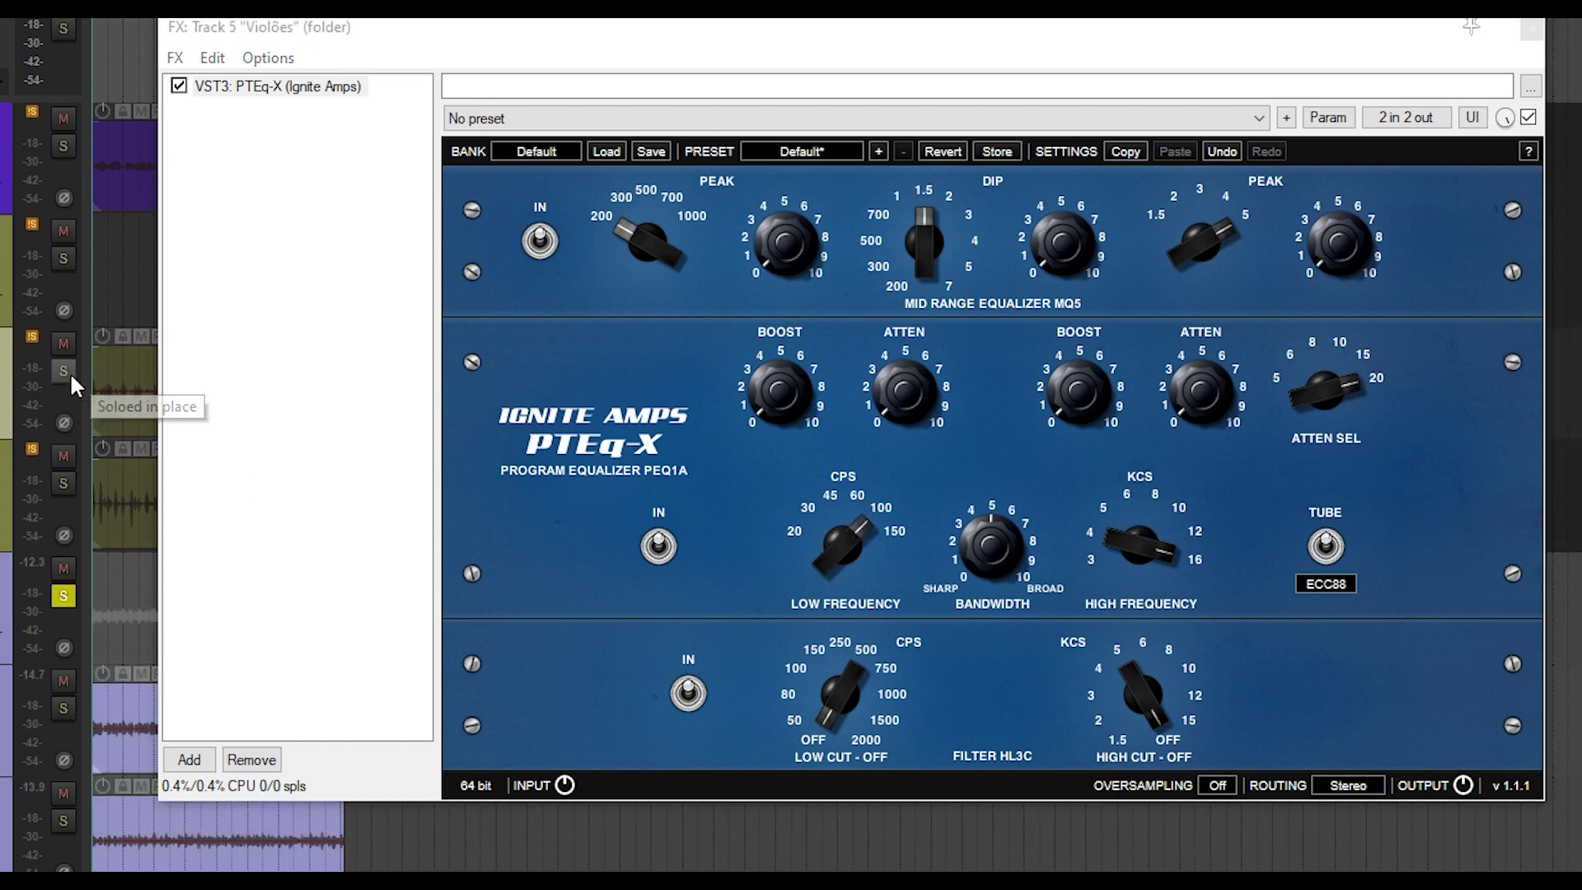
# Step: Play the Violões track and sweep the low-frequency Boost up to 10 and back down while listening
pyautogui.click(830, 445)
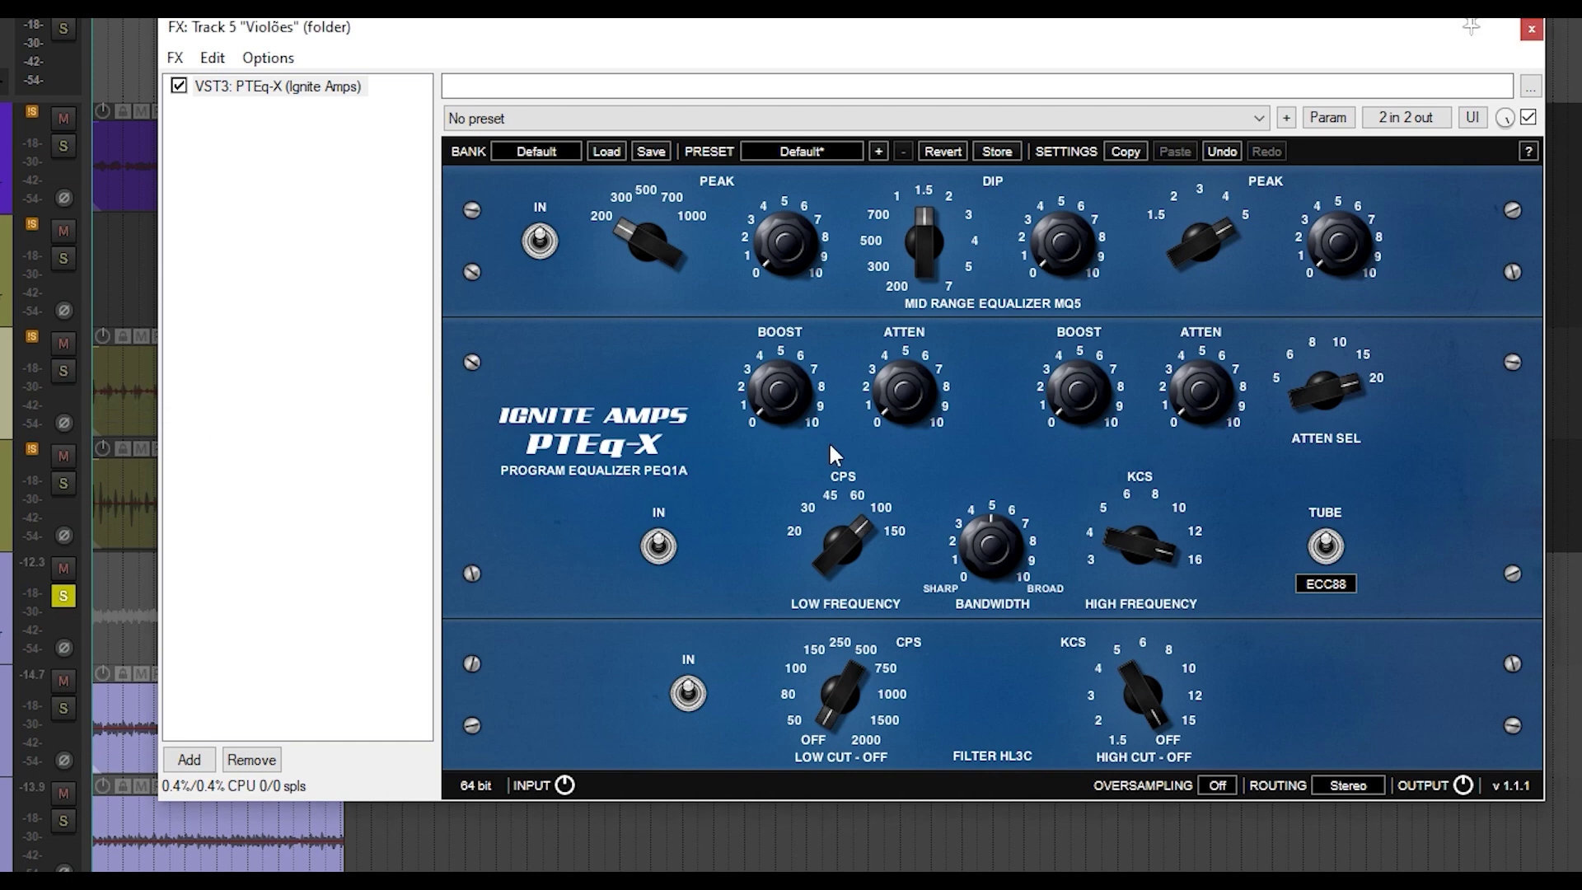
pyautogui.press('space')
pyautogui.press('space')
pyautogui.scroll(10, 780, 402)
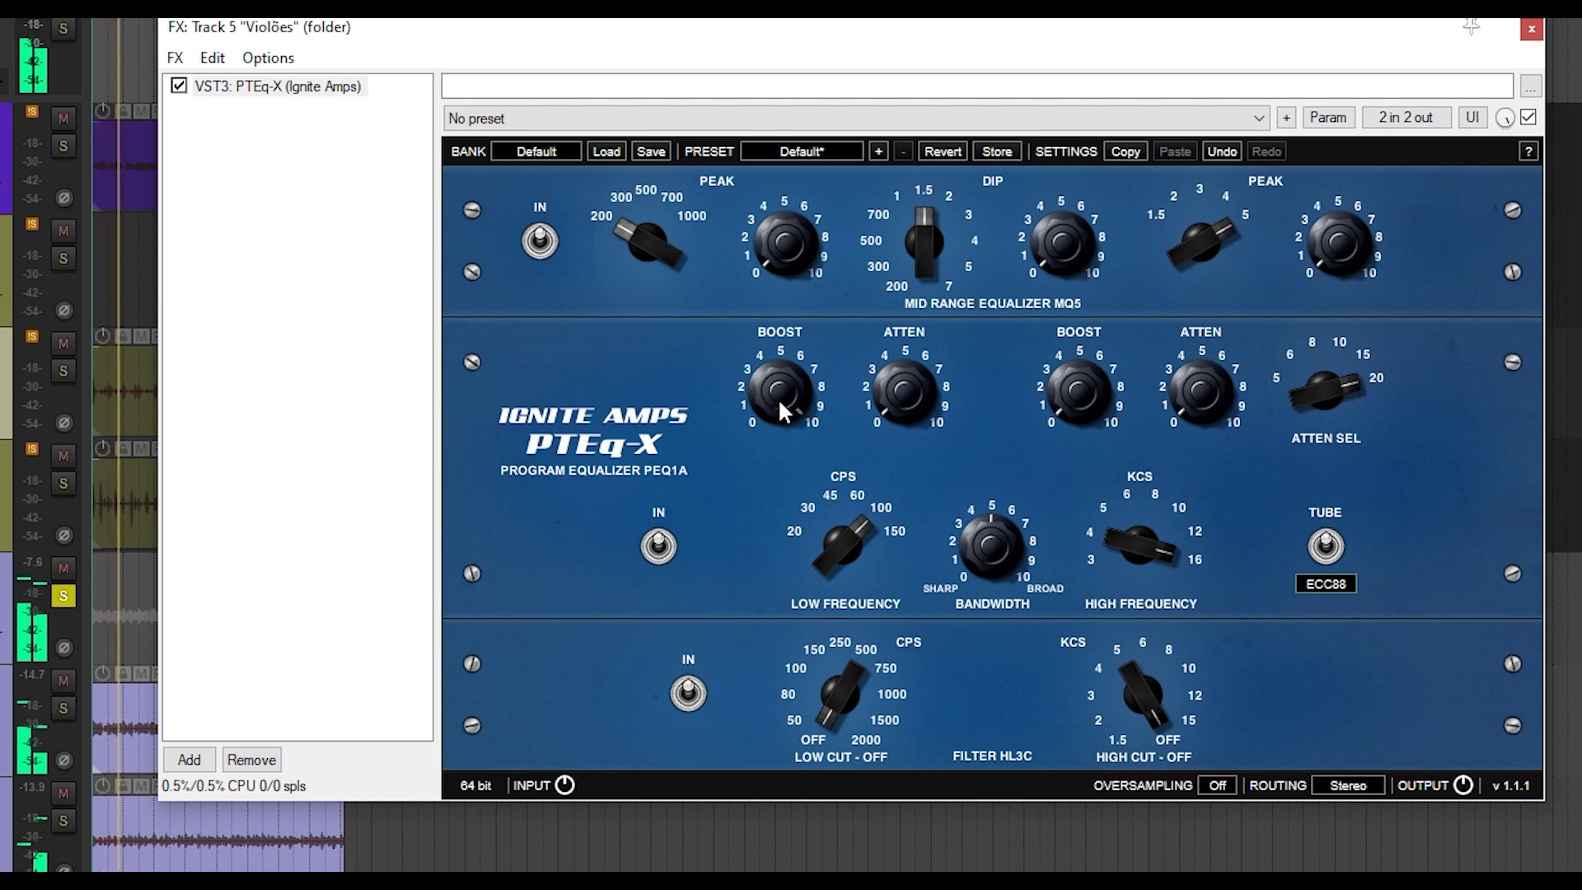
pyautogui.scroll(-9, 778, 398)
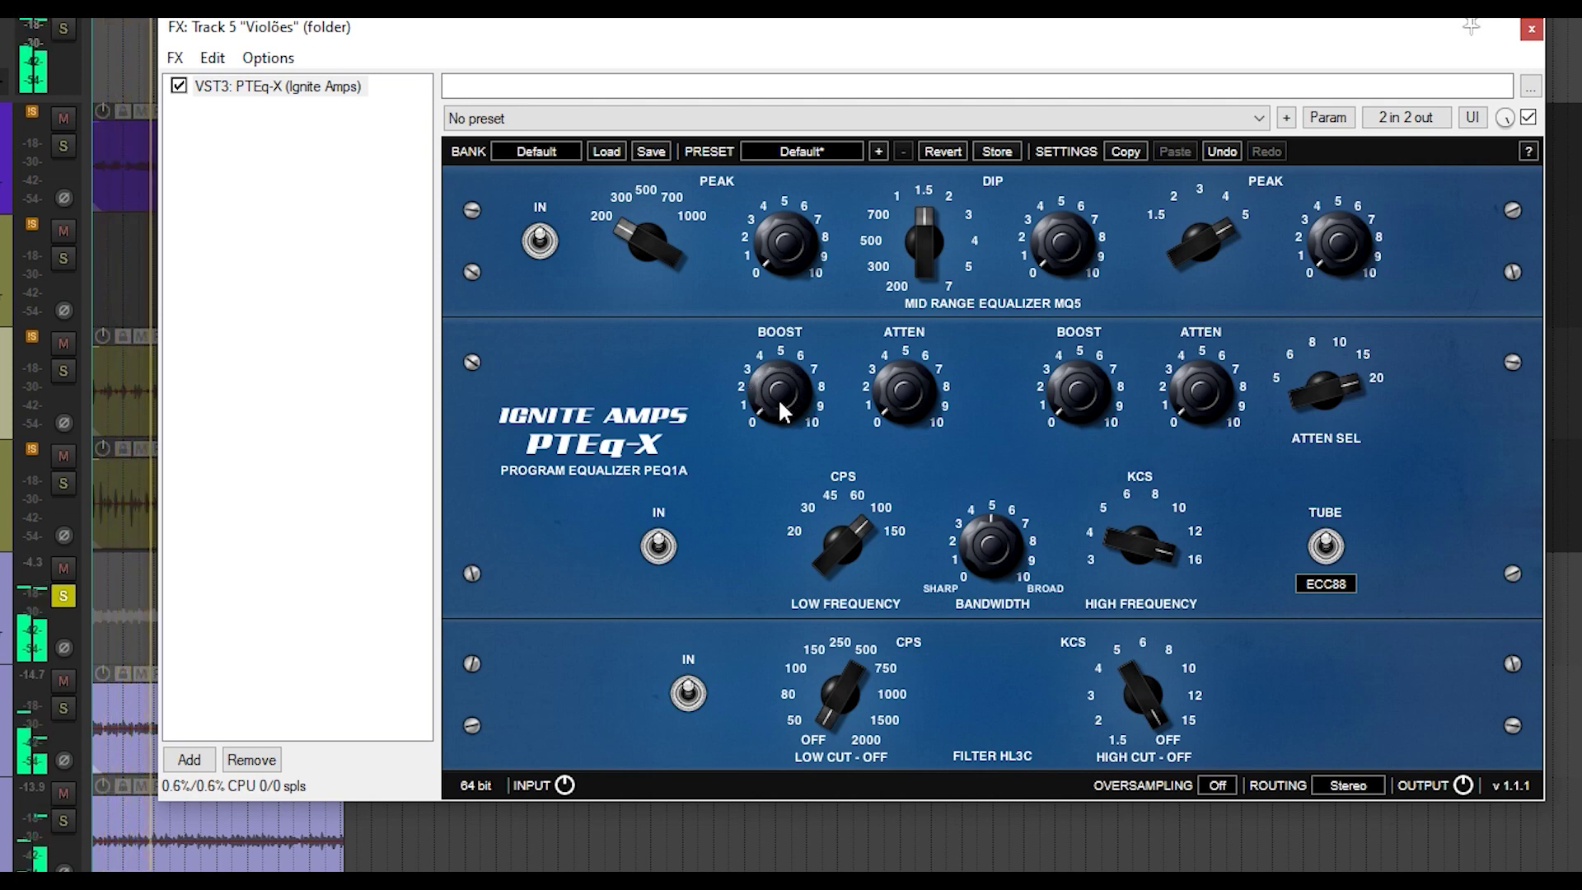
pyautogui.scroll(1, 778, 397)
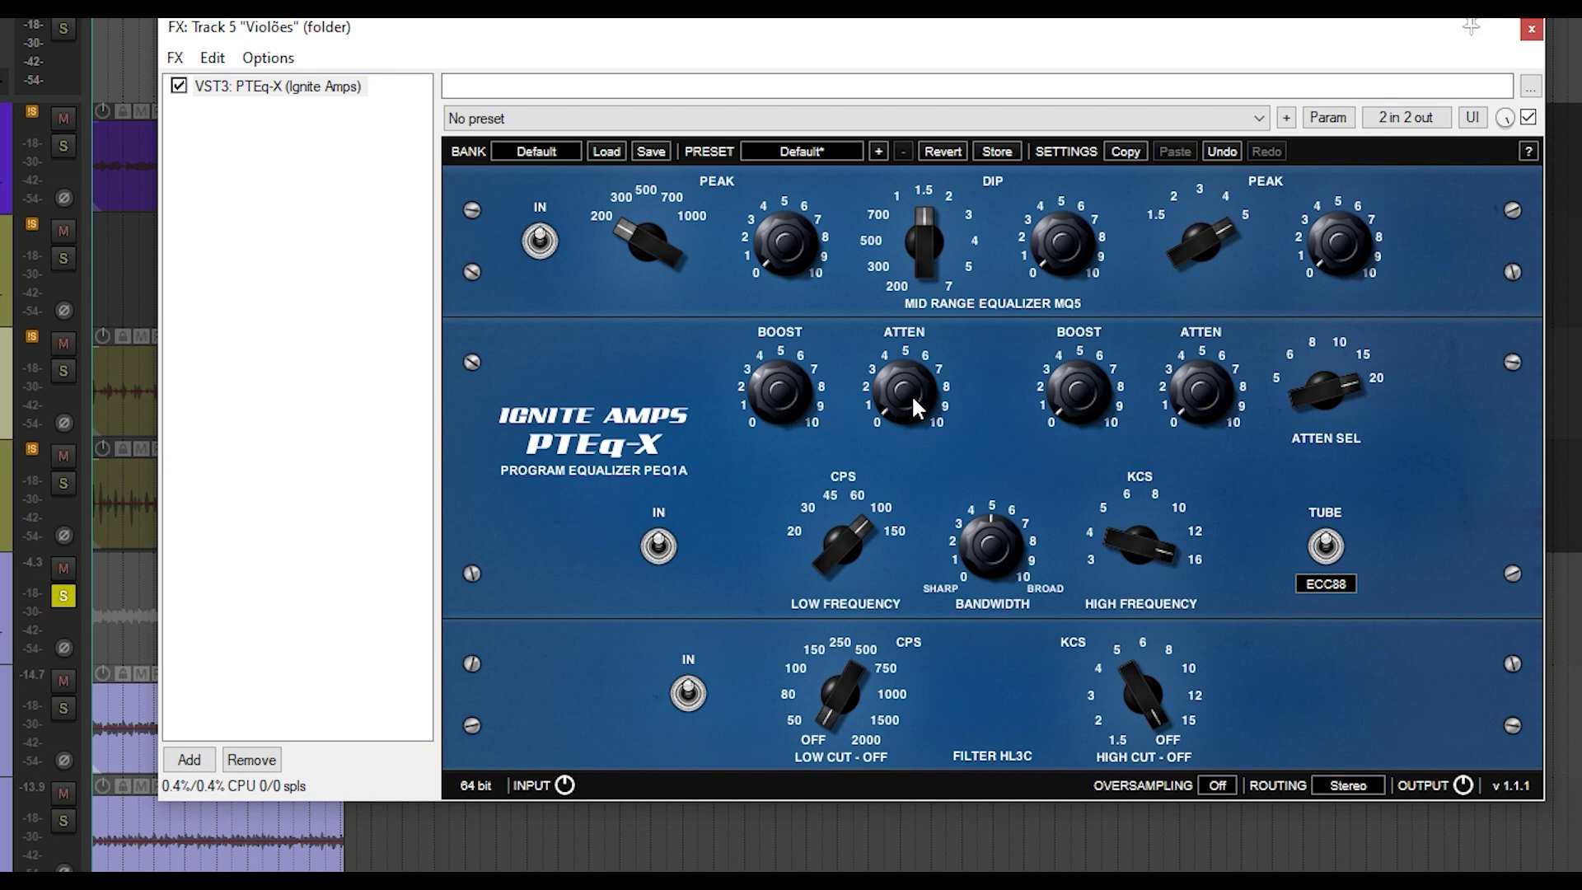
# Step: Set the low-frequency Atten to about 1 during playback and compare the sound using the PEQ1A section's IN switch
pyautogui.press('space')
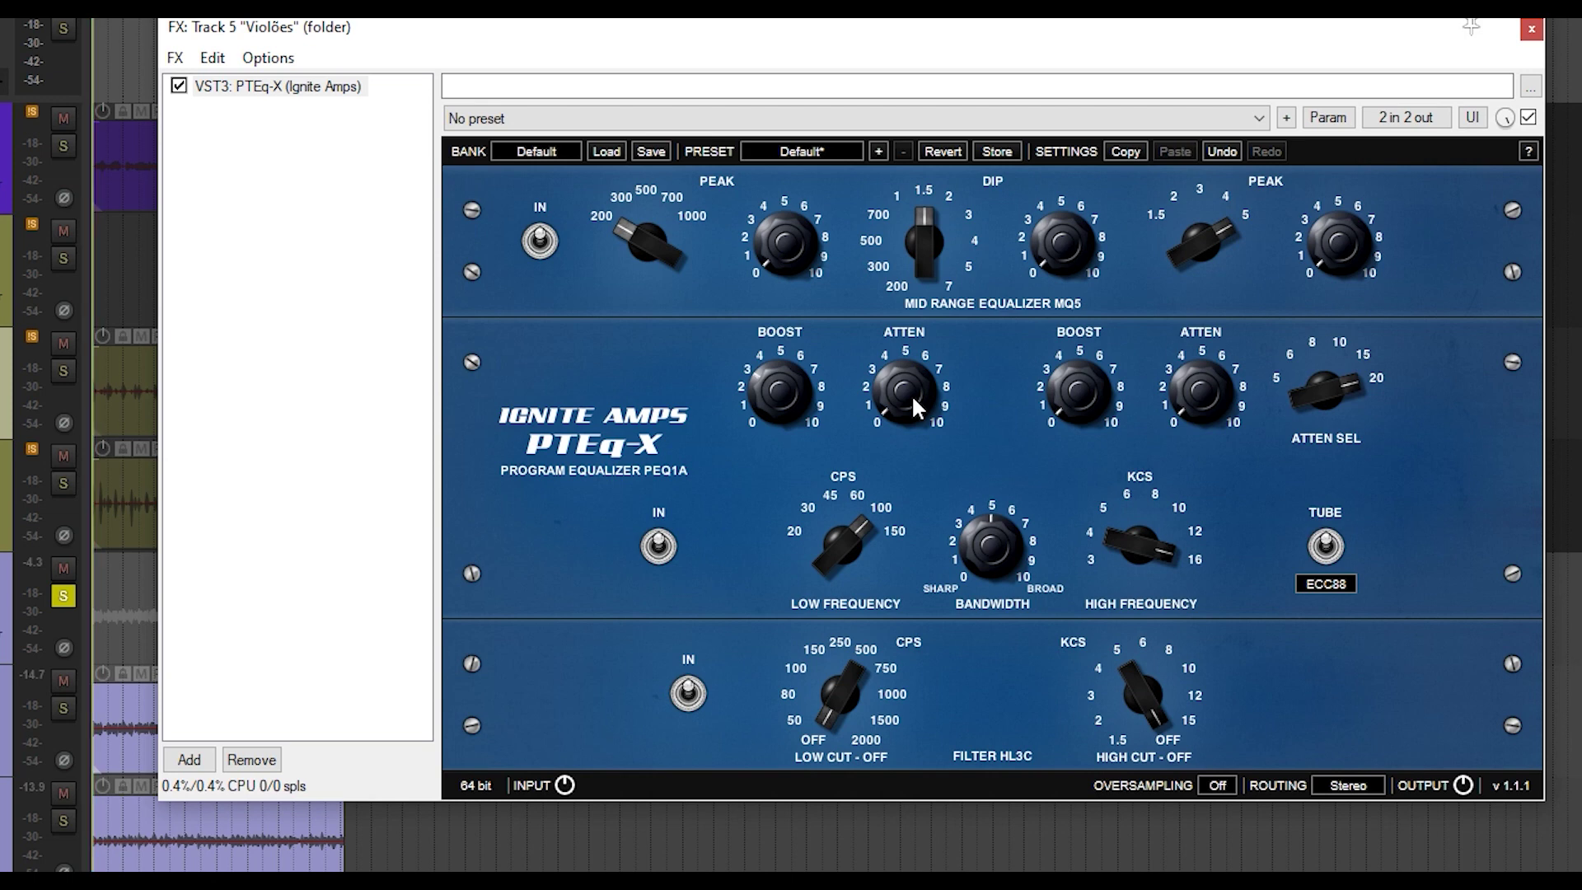
pyautogui.scroll(2, 913, 399)
pyautogui.scroll(2, 913, 399)
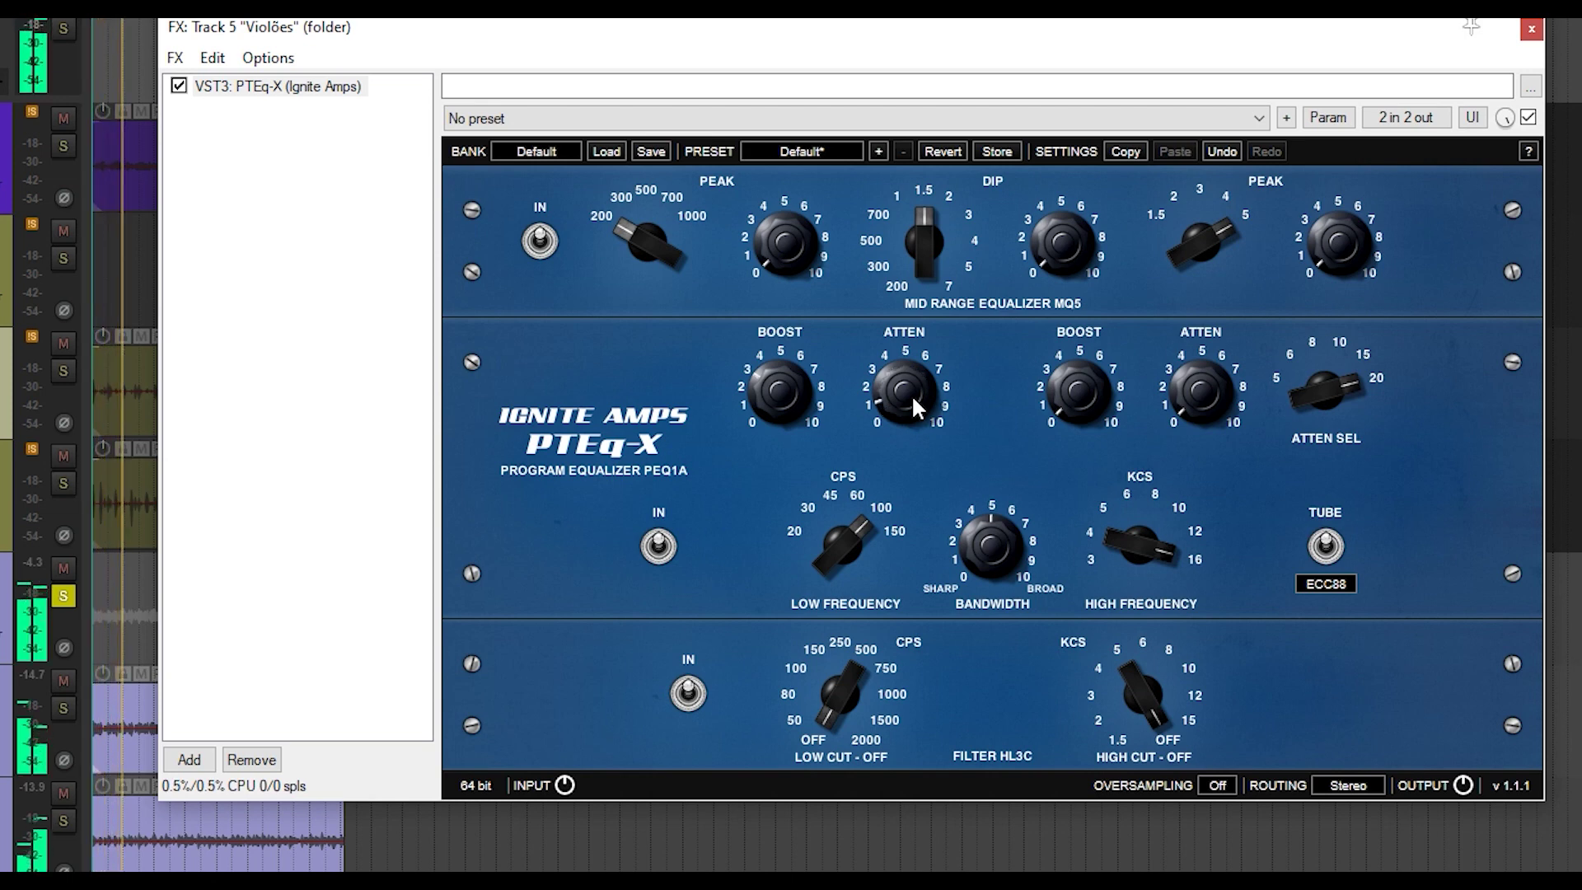
pyautogui.scroll(-1, 912, 393)
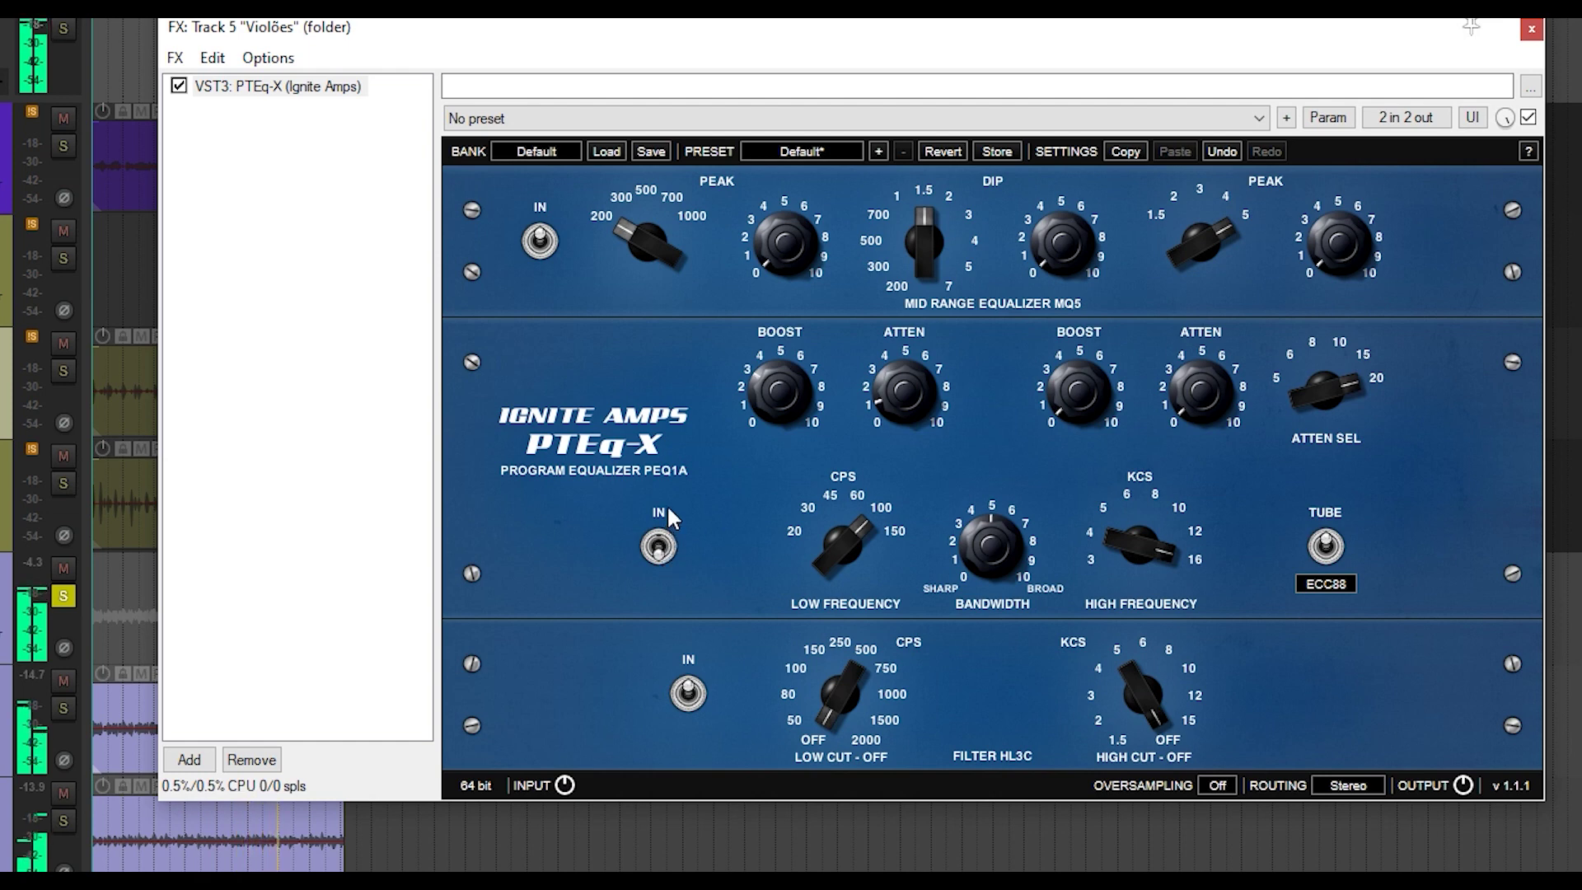
pyautogui.click(660, 546)
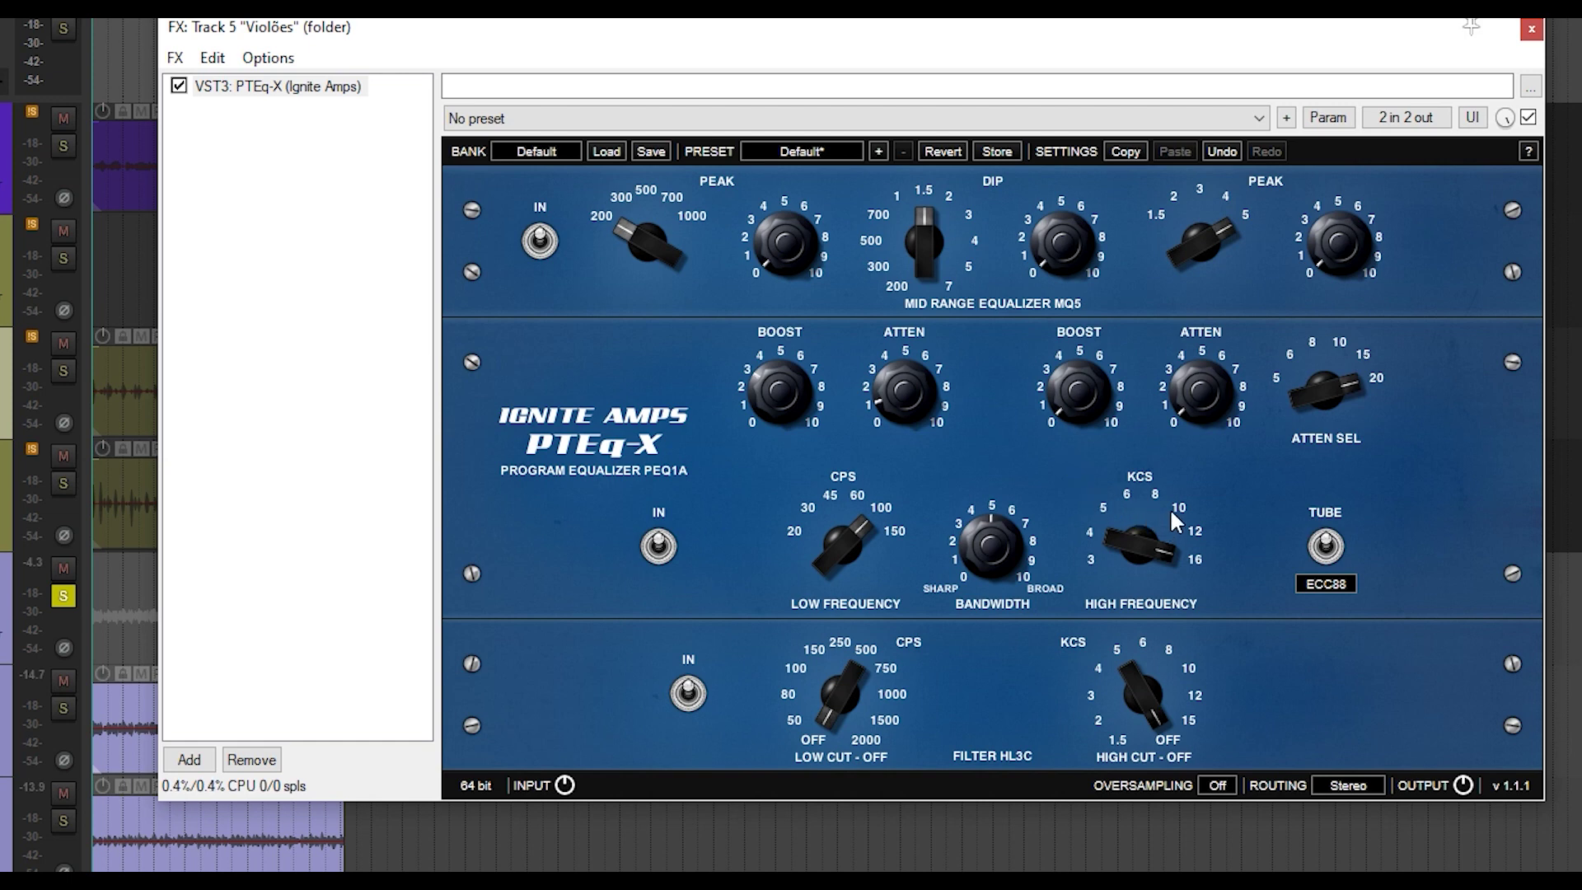
# Step: Set High Frequency to 10 KCS and sweep the high-frequency Boost up to about 8 and back down while listening
pyautogui.scroll(-2, 1172, 515)
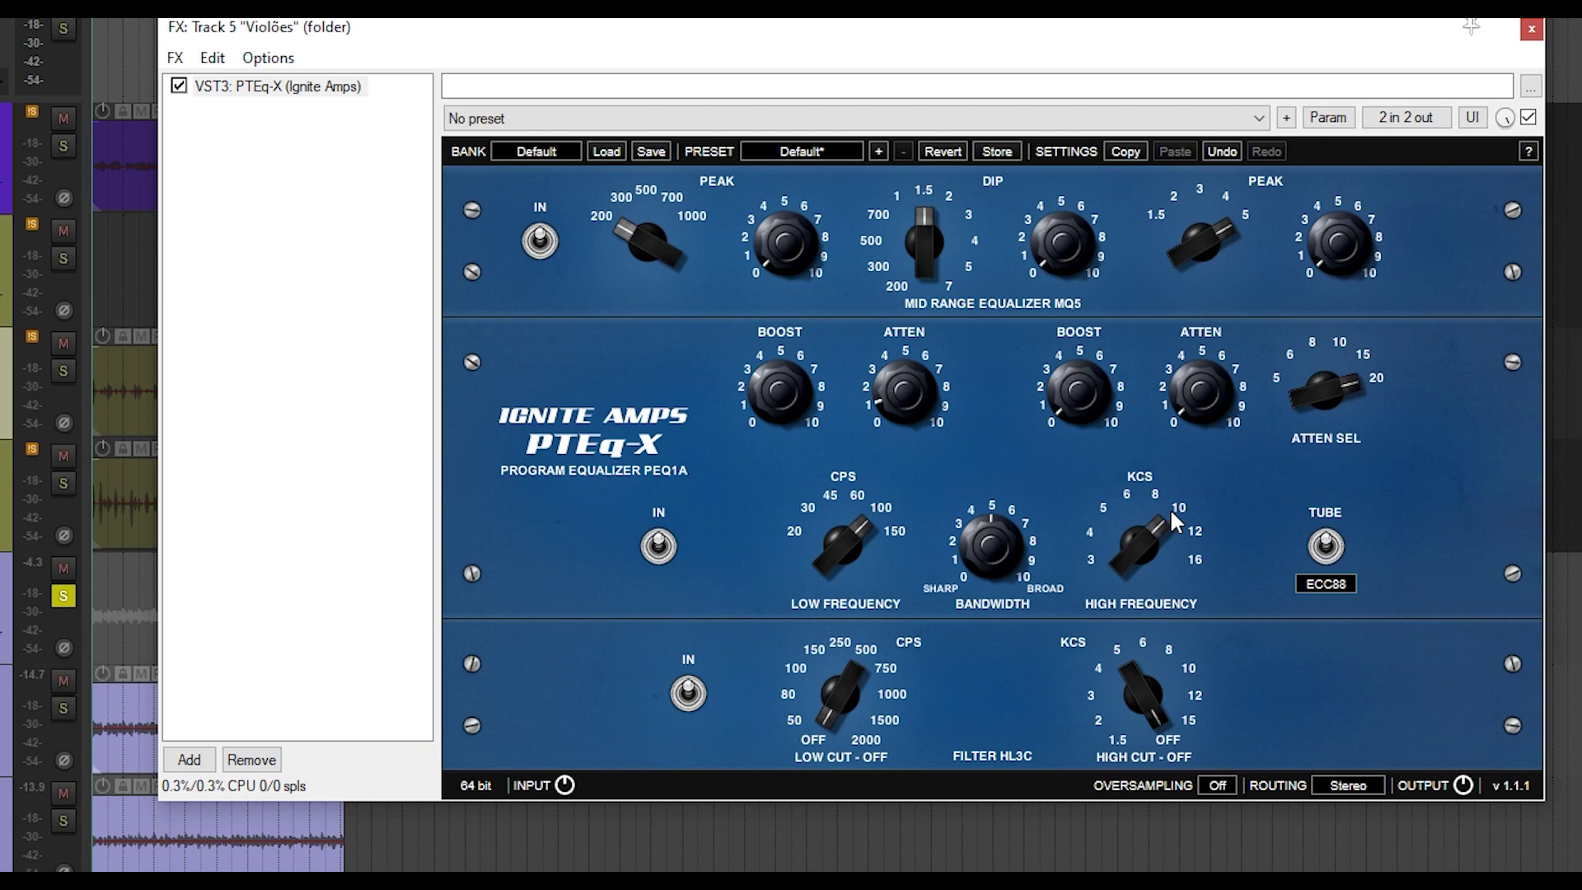
pyautogui.press('space')
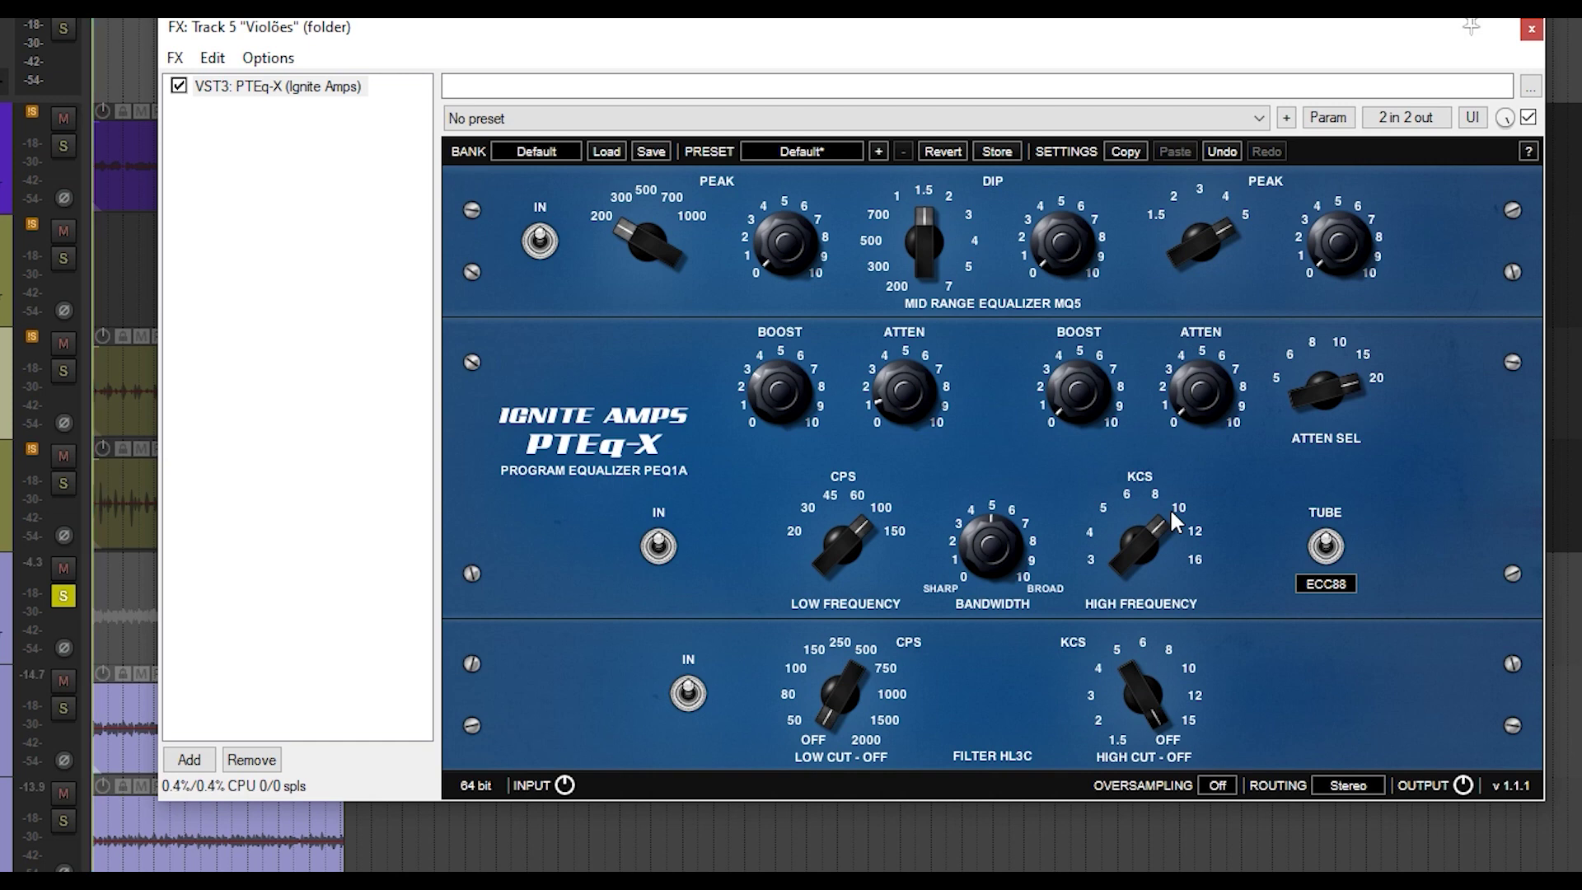
pyautogui.scroll(4, 1075, 402)
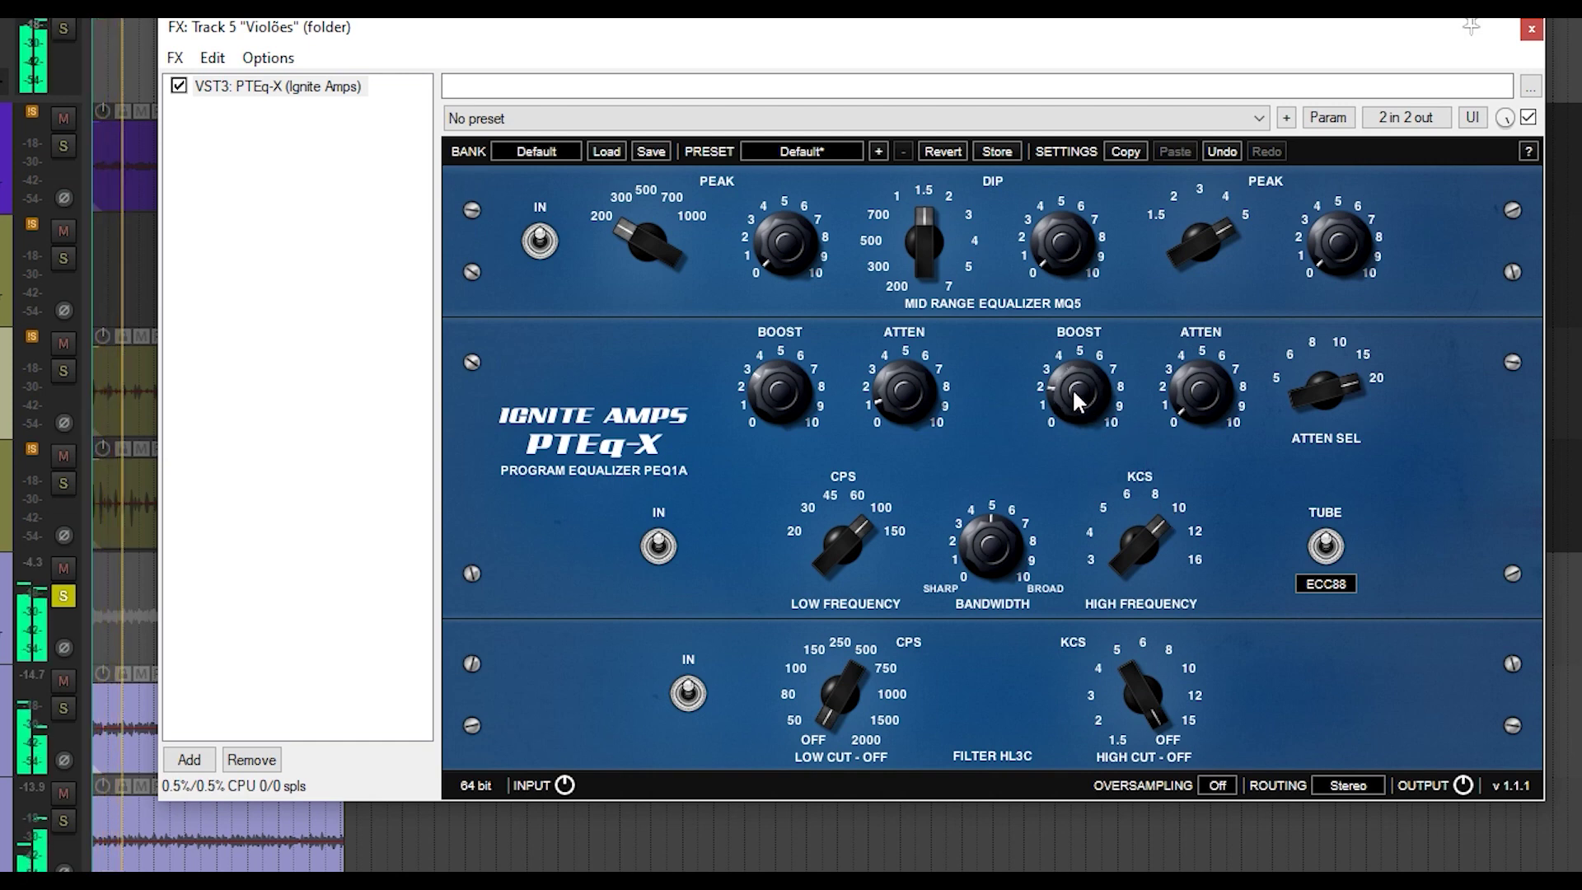
pyautogui.scroll(3, 1075, 401)
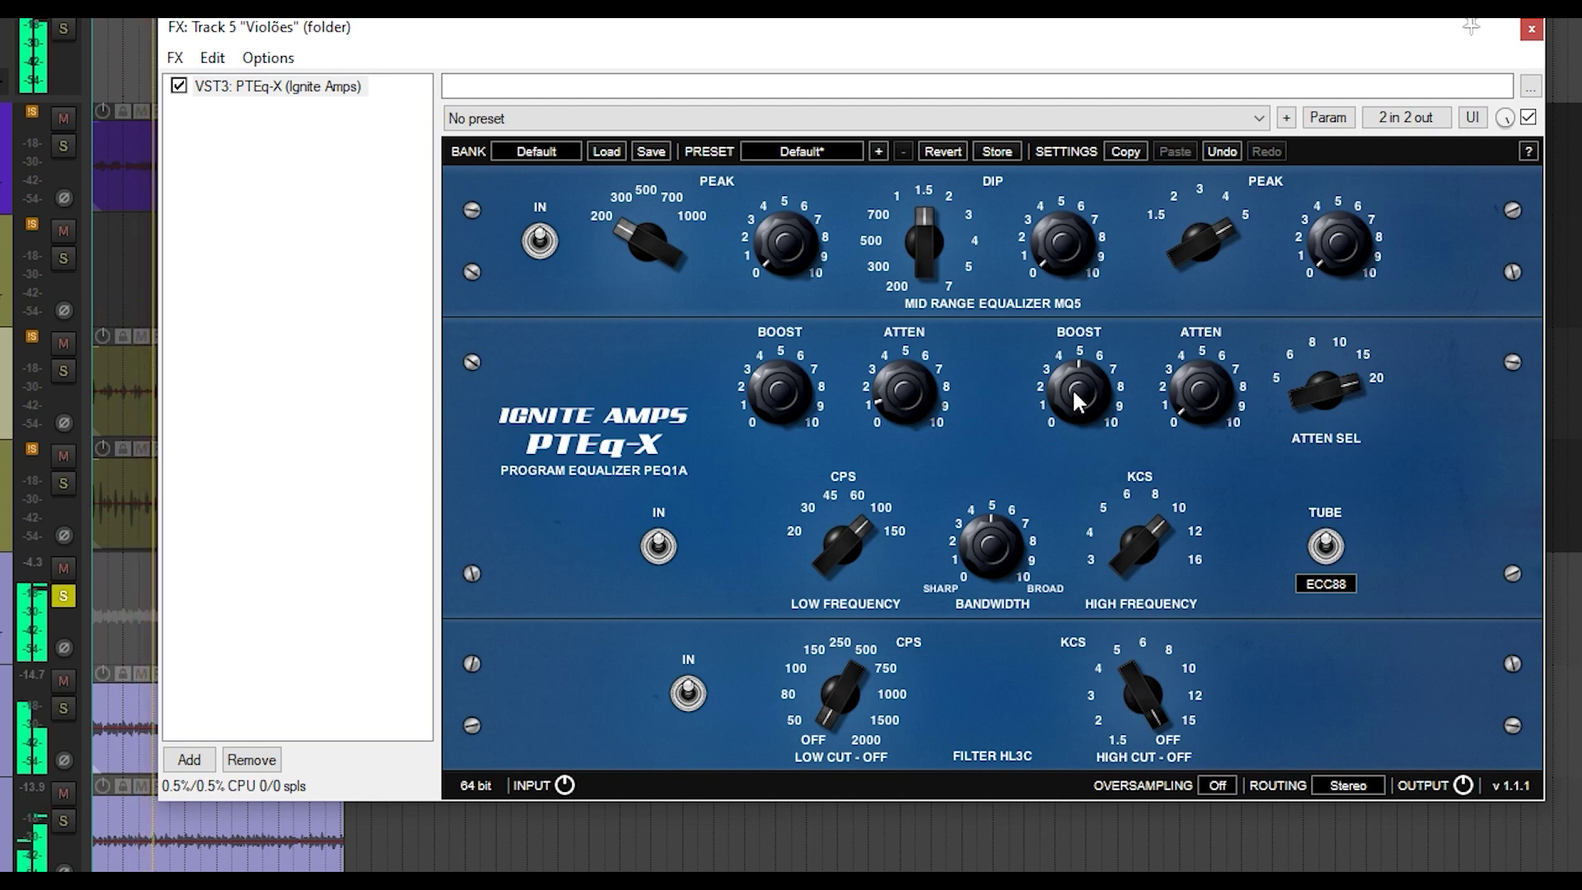
pyautogui.scroll(-1, 1075, 401)
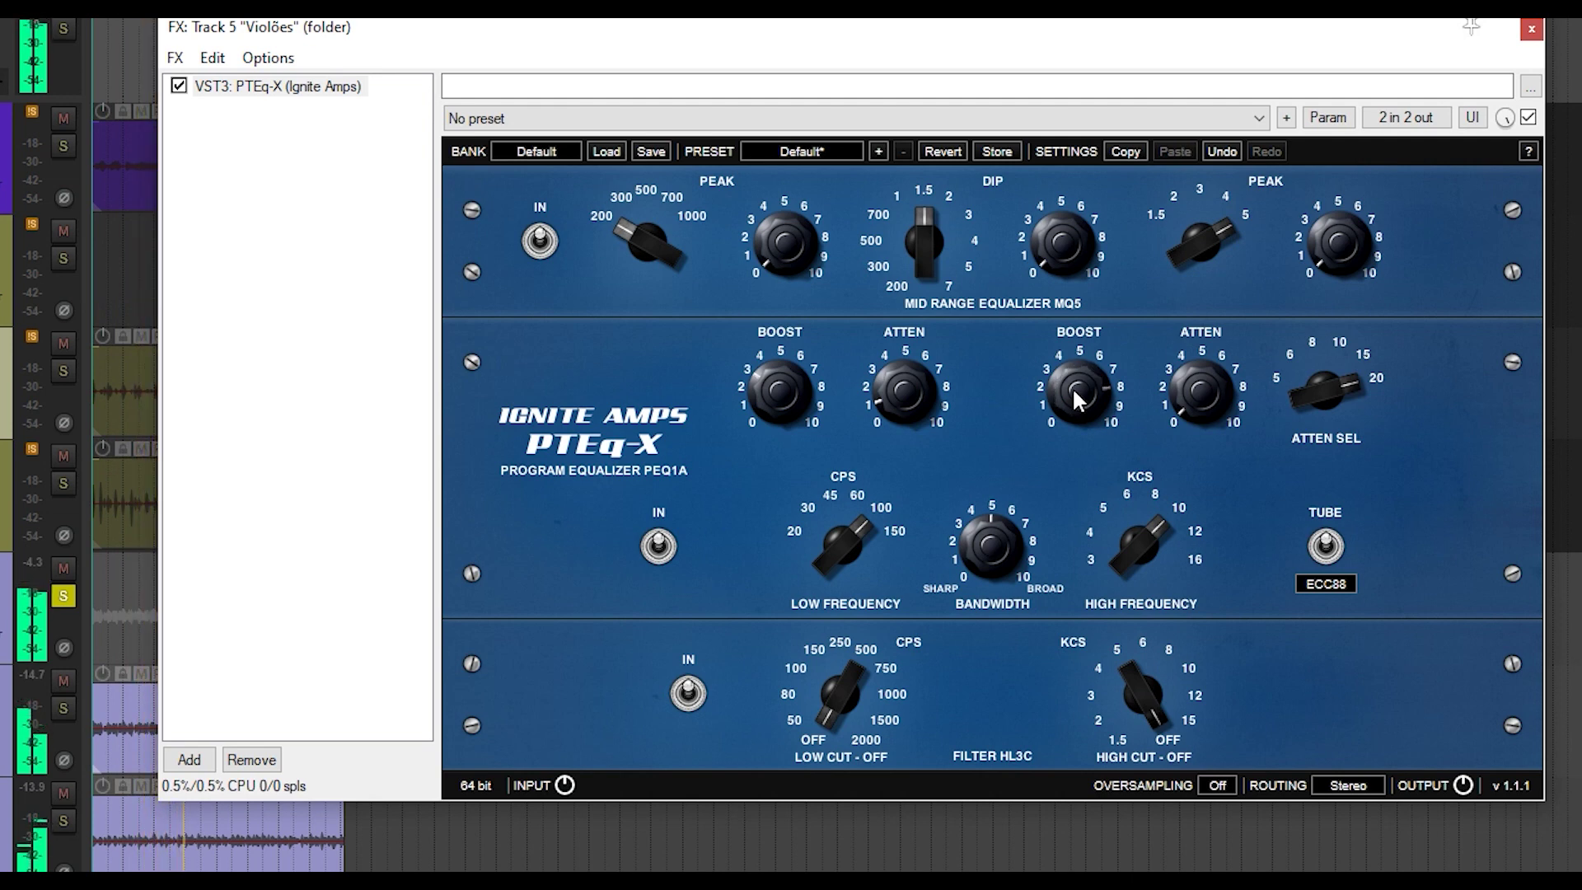
pyautogui.scroll(-7, 1076, 402)
pyautogui.press('space')
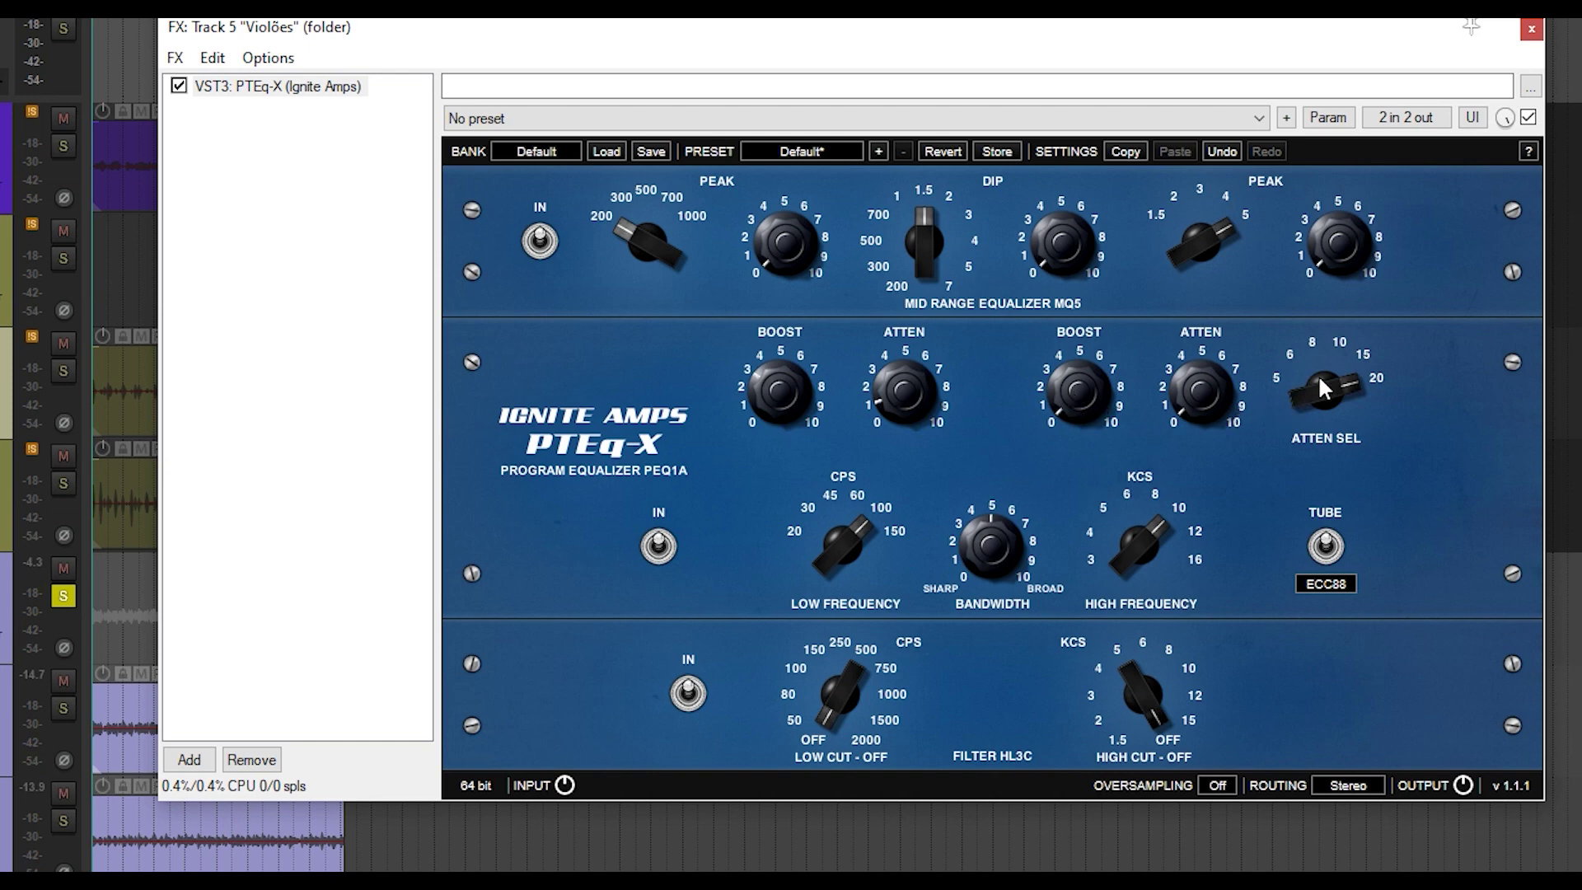
# Step: Set Atten Sel to 10 and sweep the high-frequency Atten up and back down while the Violões track plays
pyautogui.scroll(-2, 1320, 380)
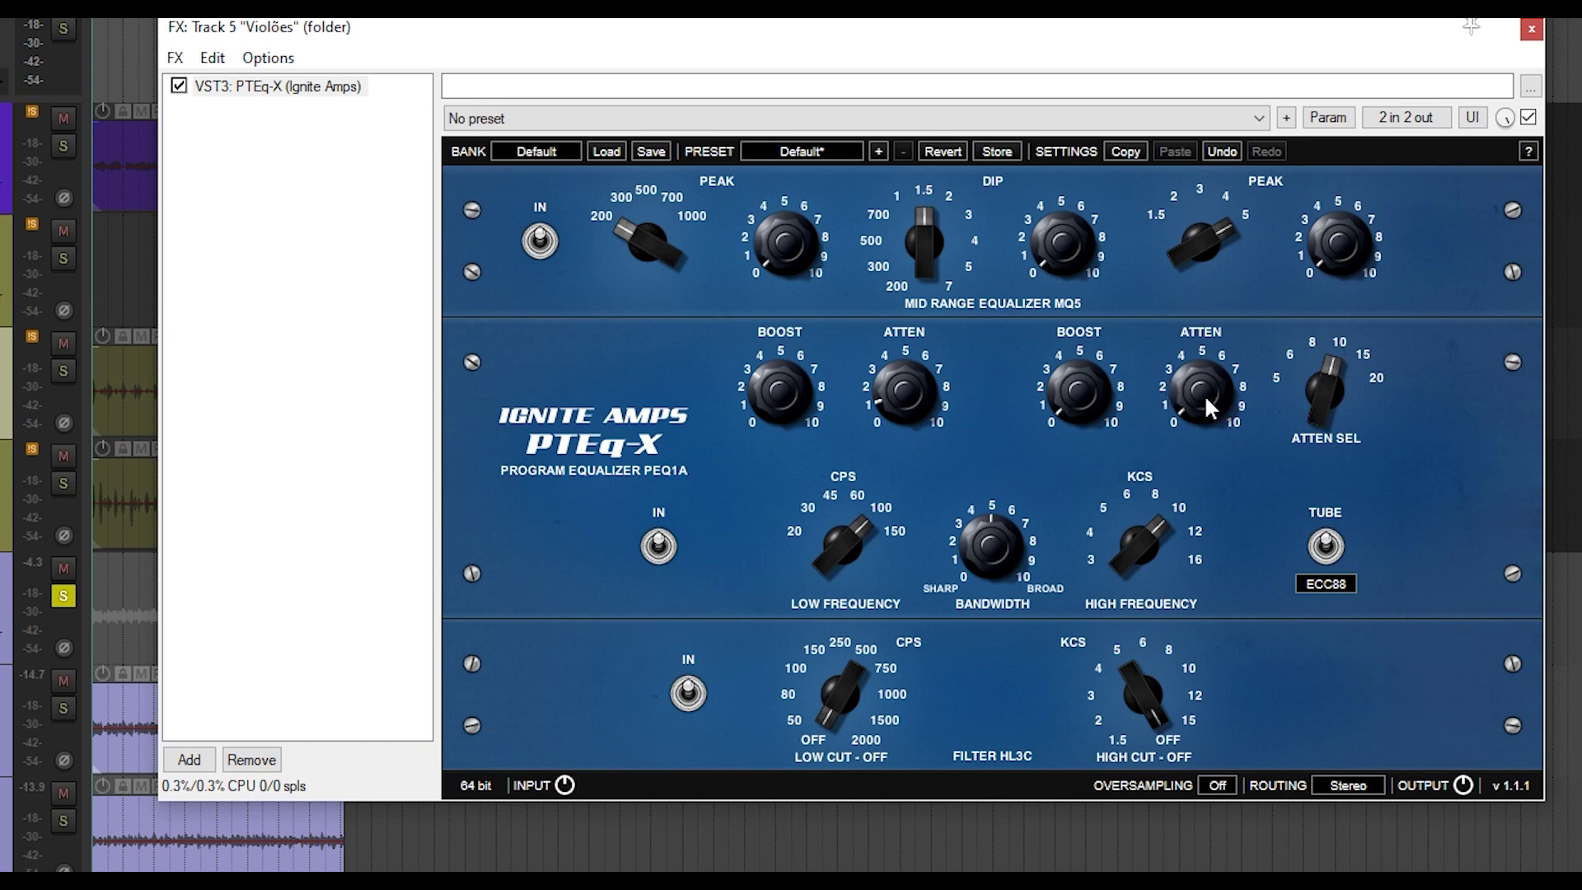
pyautogui.press('space')
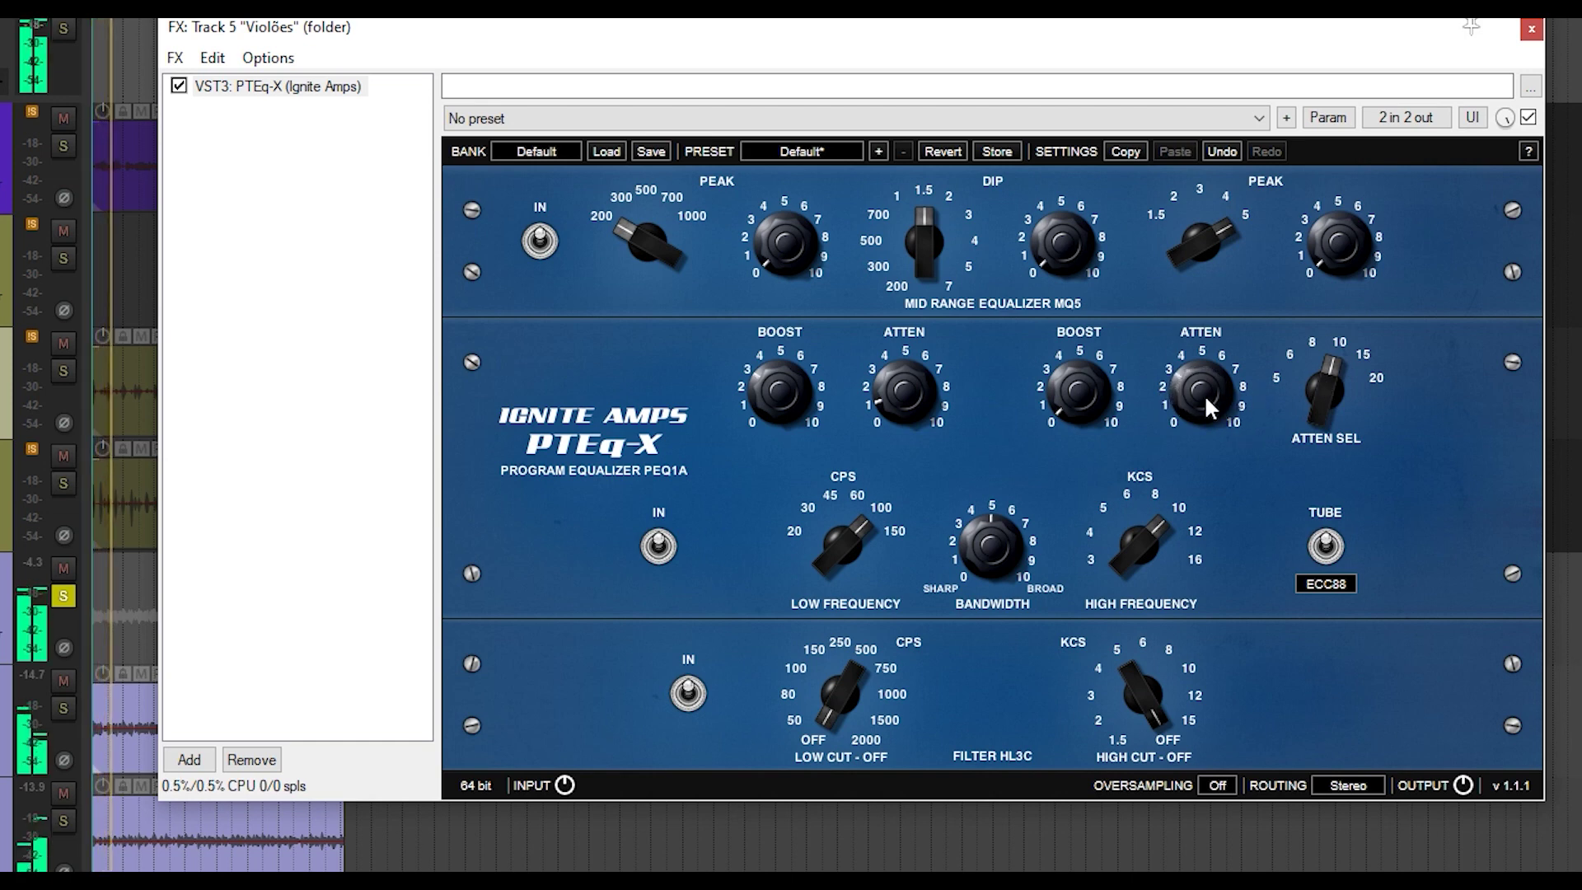
pyautogui.scroll(8, 1204, 394)
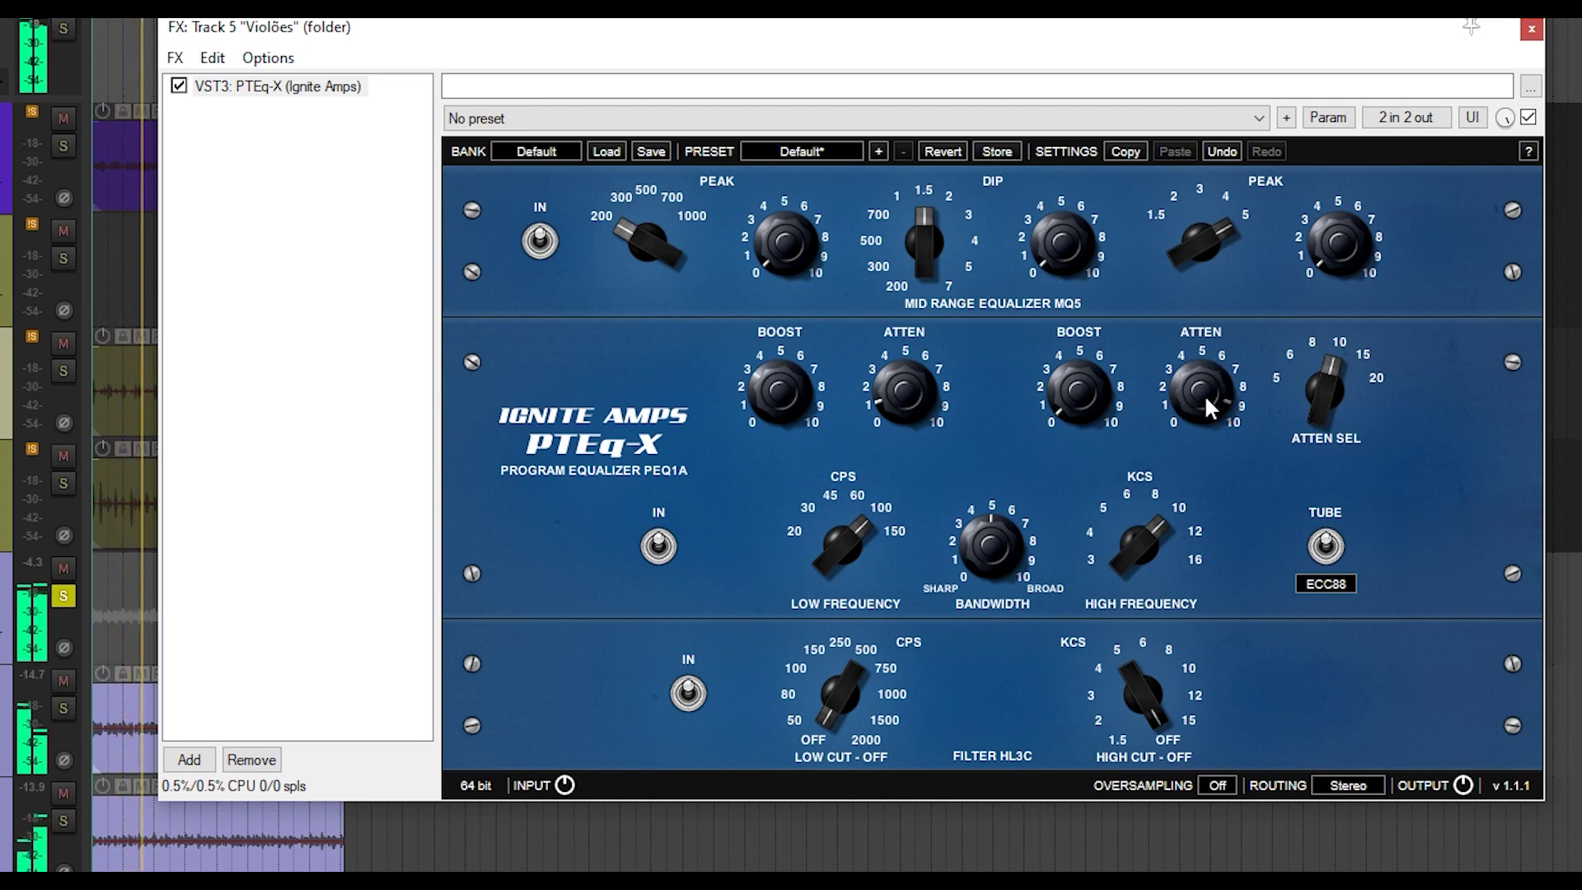
pyautogui.scroll(-5, 1204, 393)
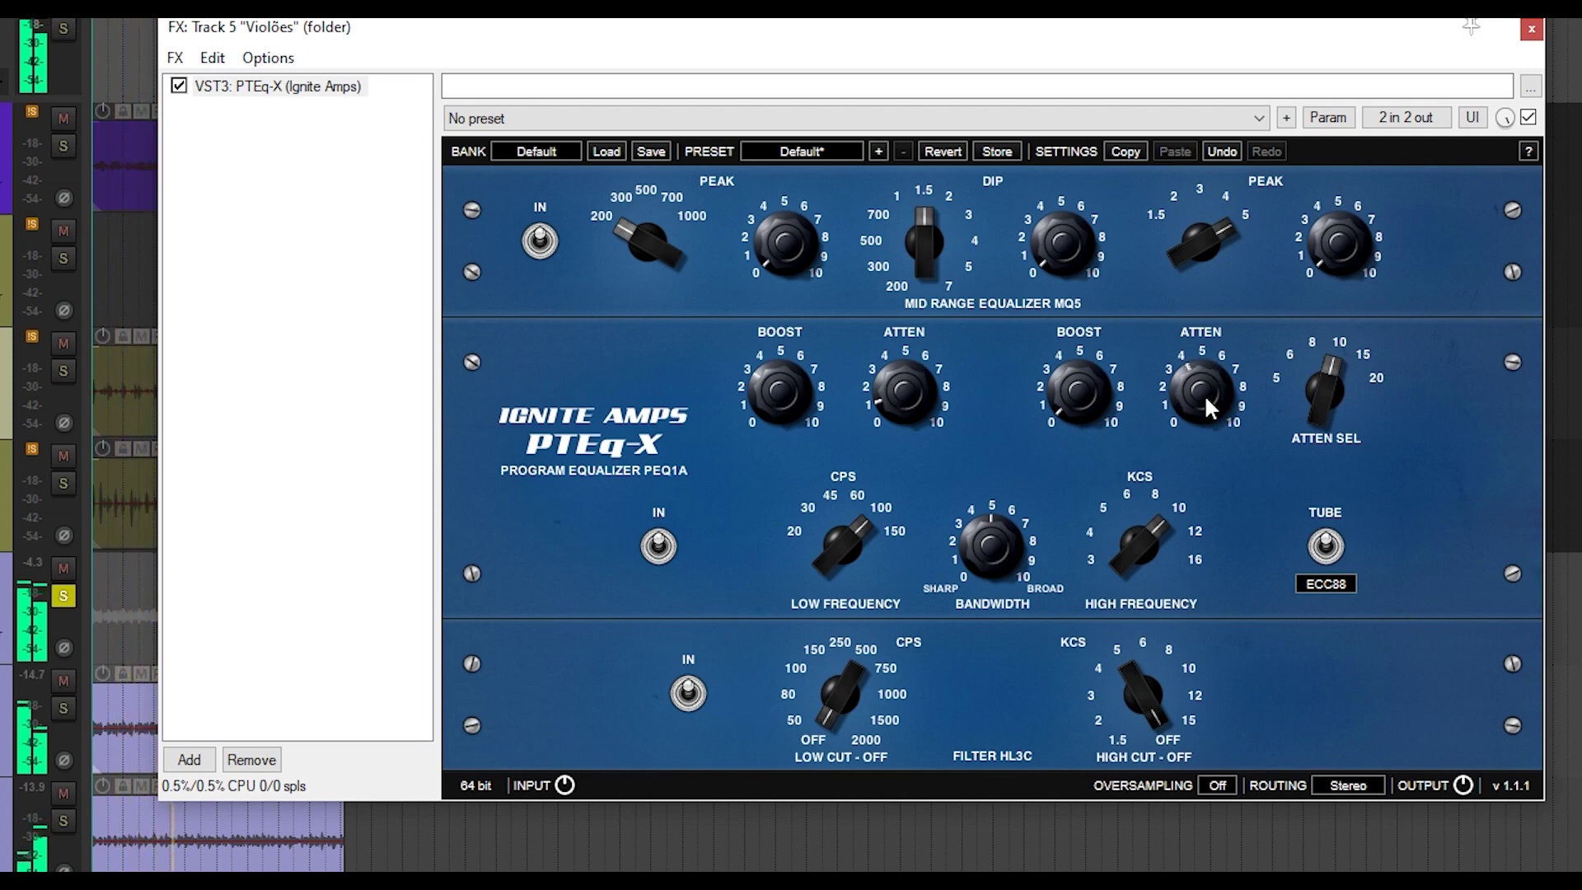
pyautogui.scroll(-3, 1204, 394)
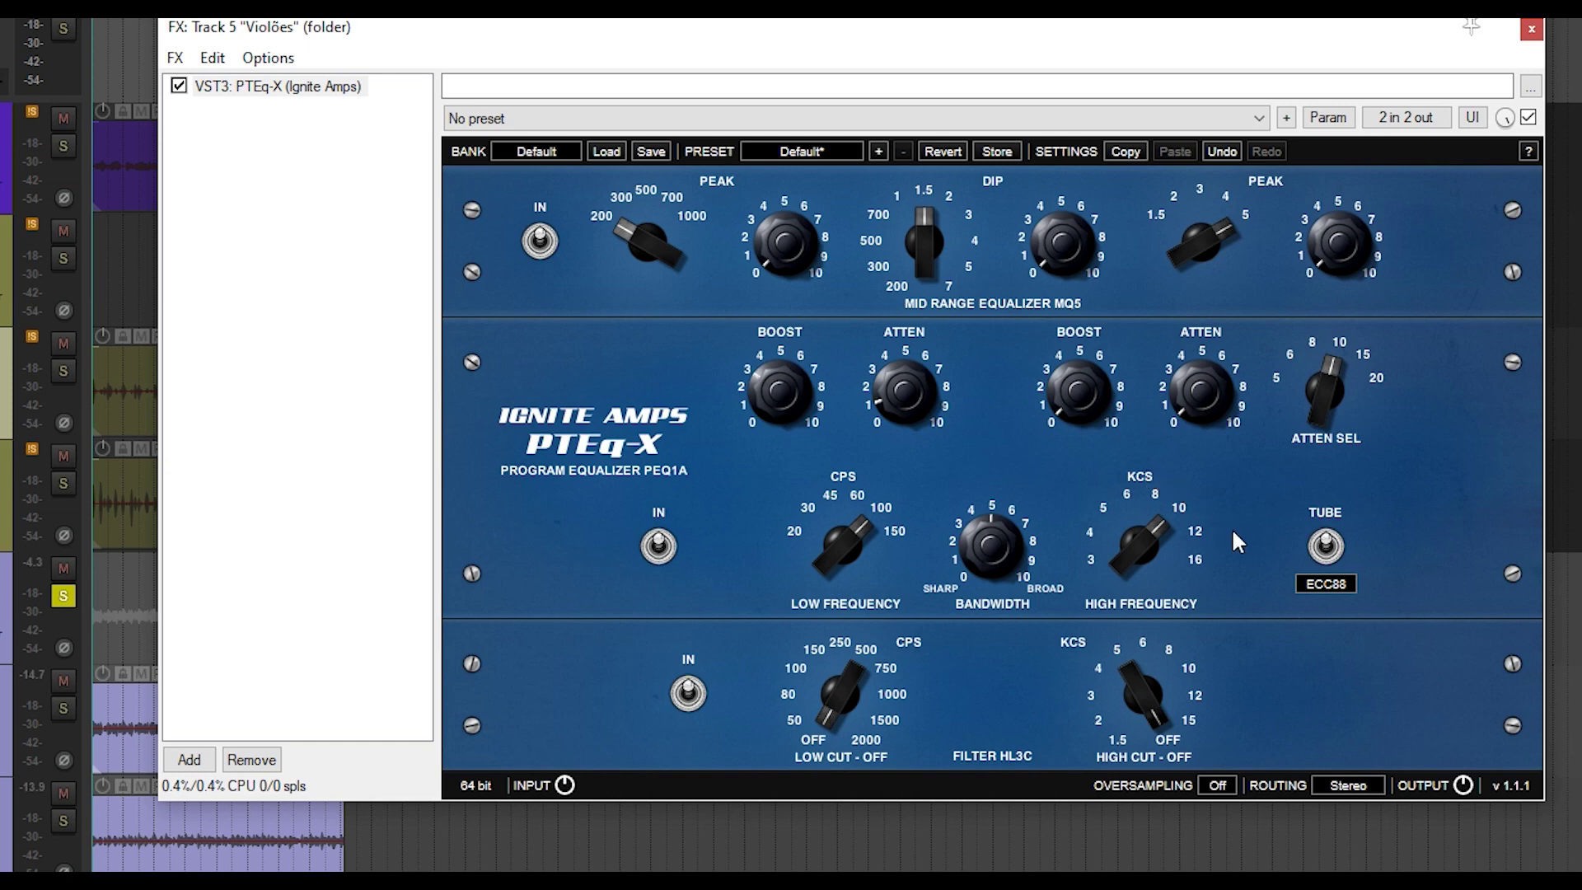
# Step: Toggle the PEQ1A section's tube stage off and back on, and view its available tube types
pyautogui.click(1329, 557)
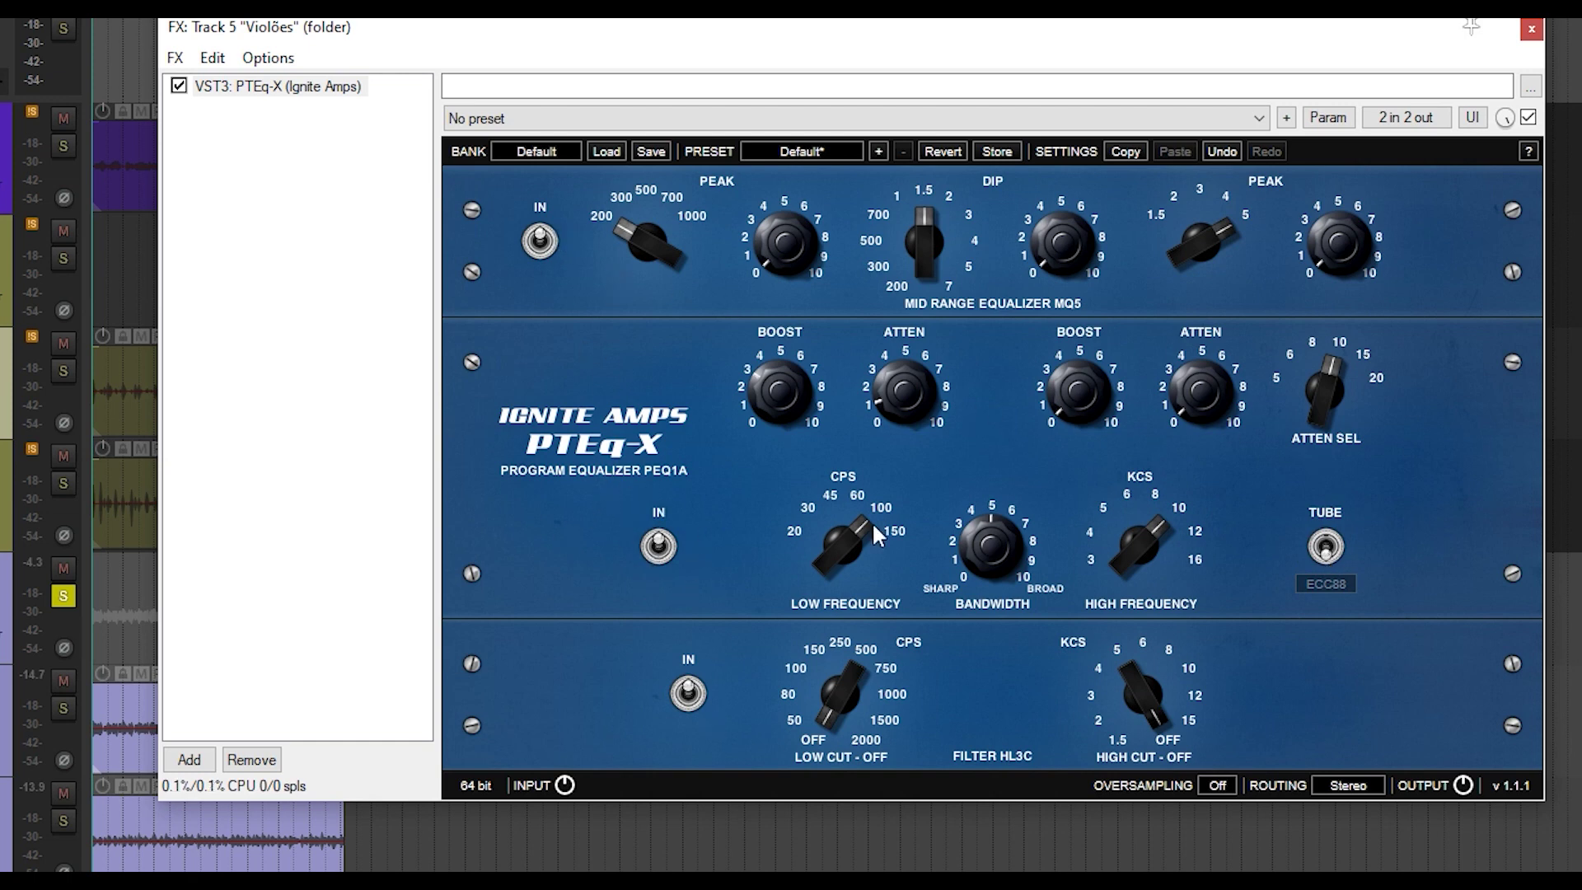
pyautogui.click(1327, 552)
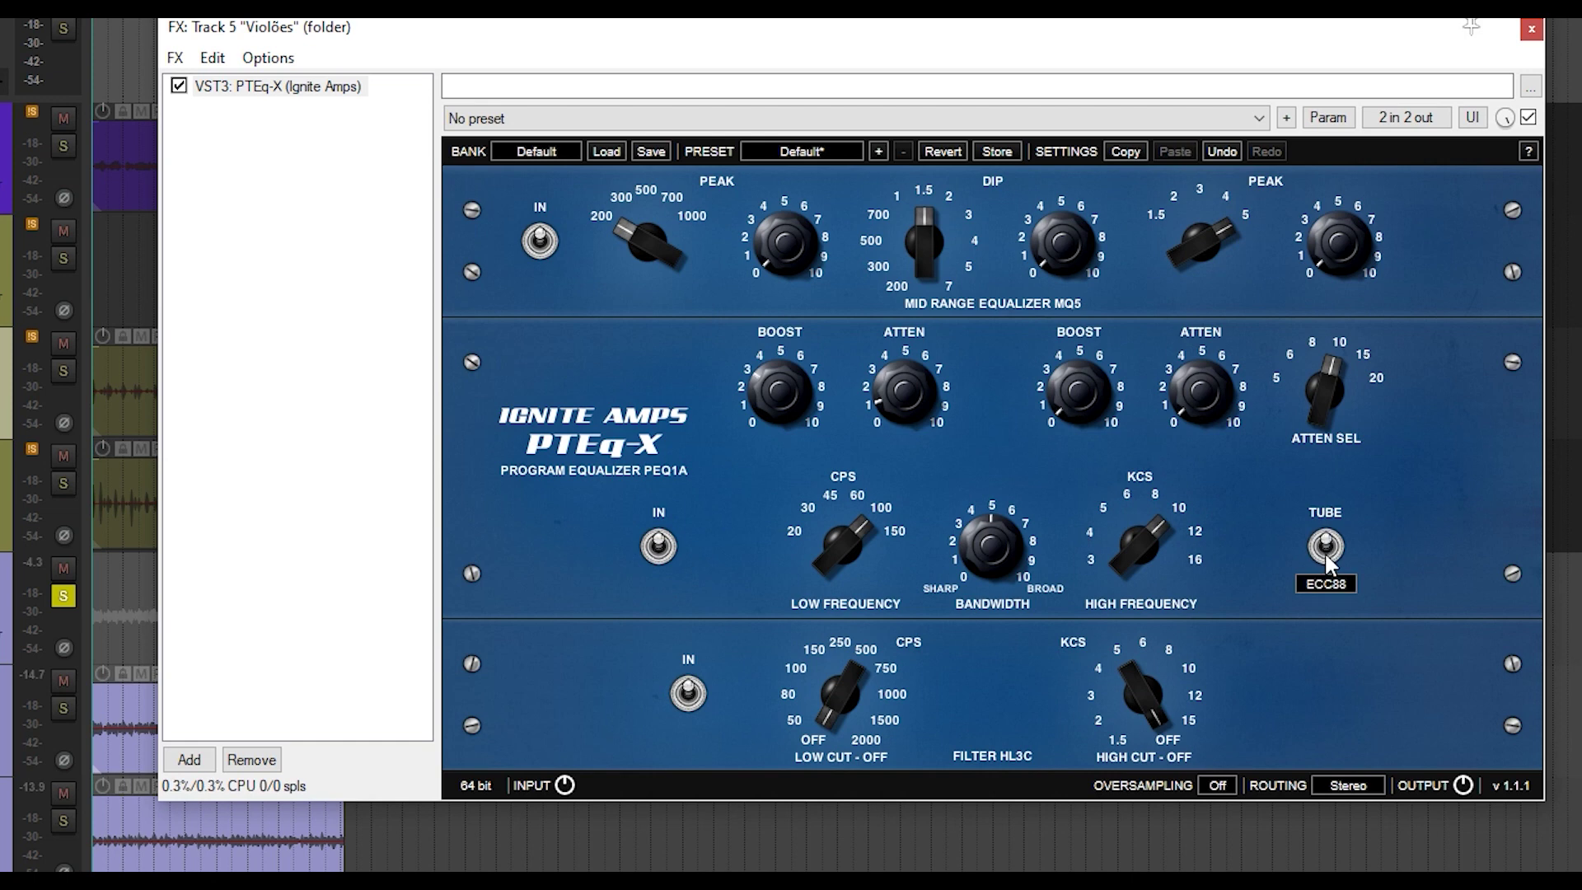
pyautogui.click(1321, 585)
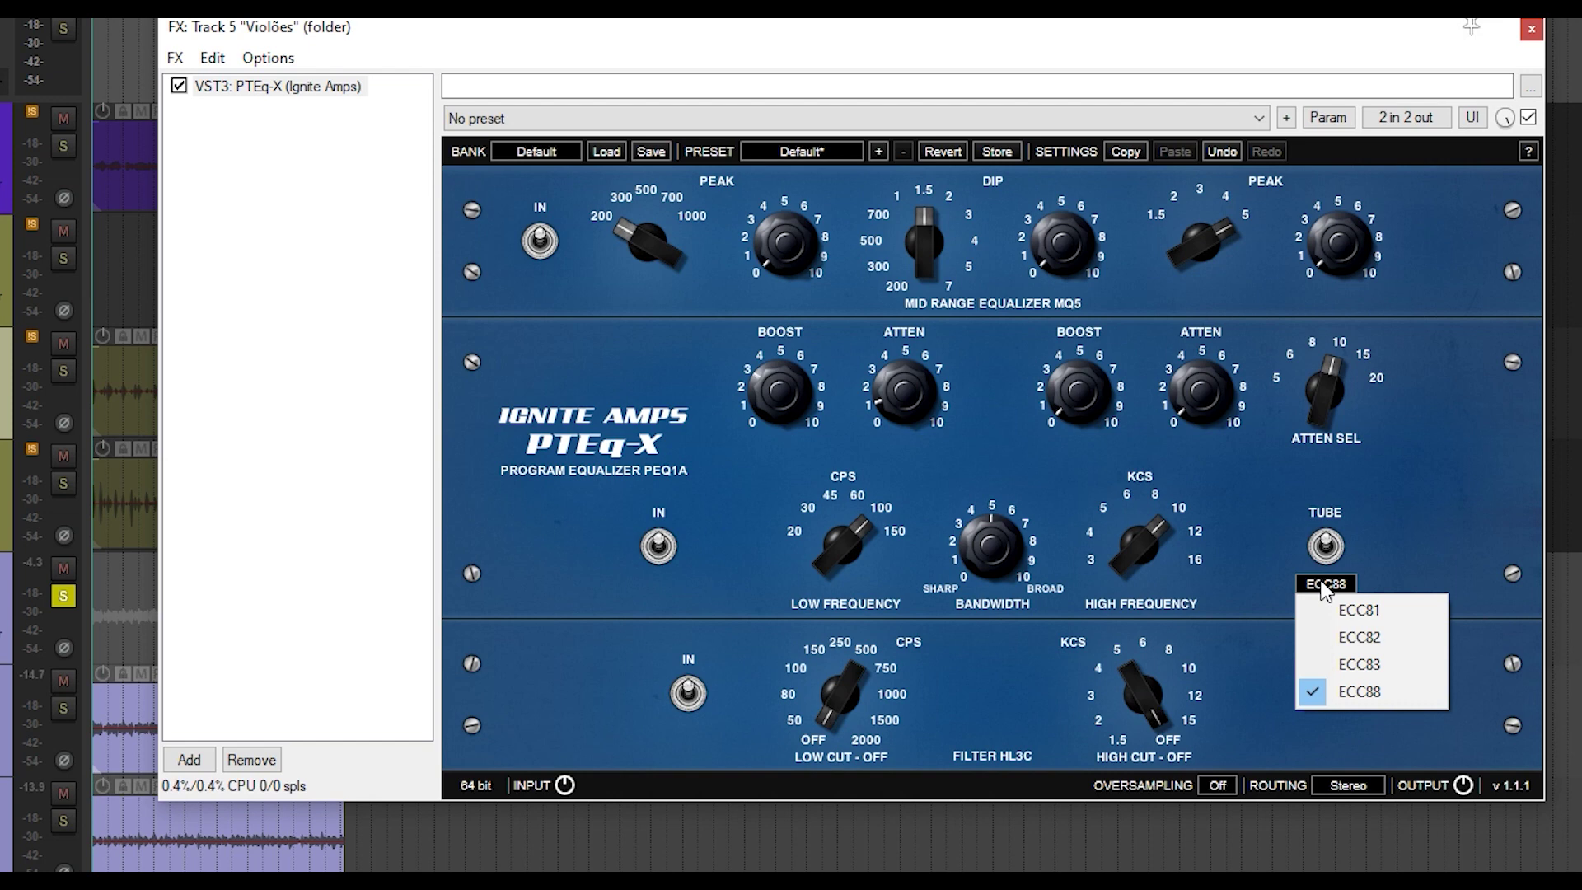
pyautogui.click(1388, 528)
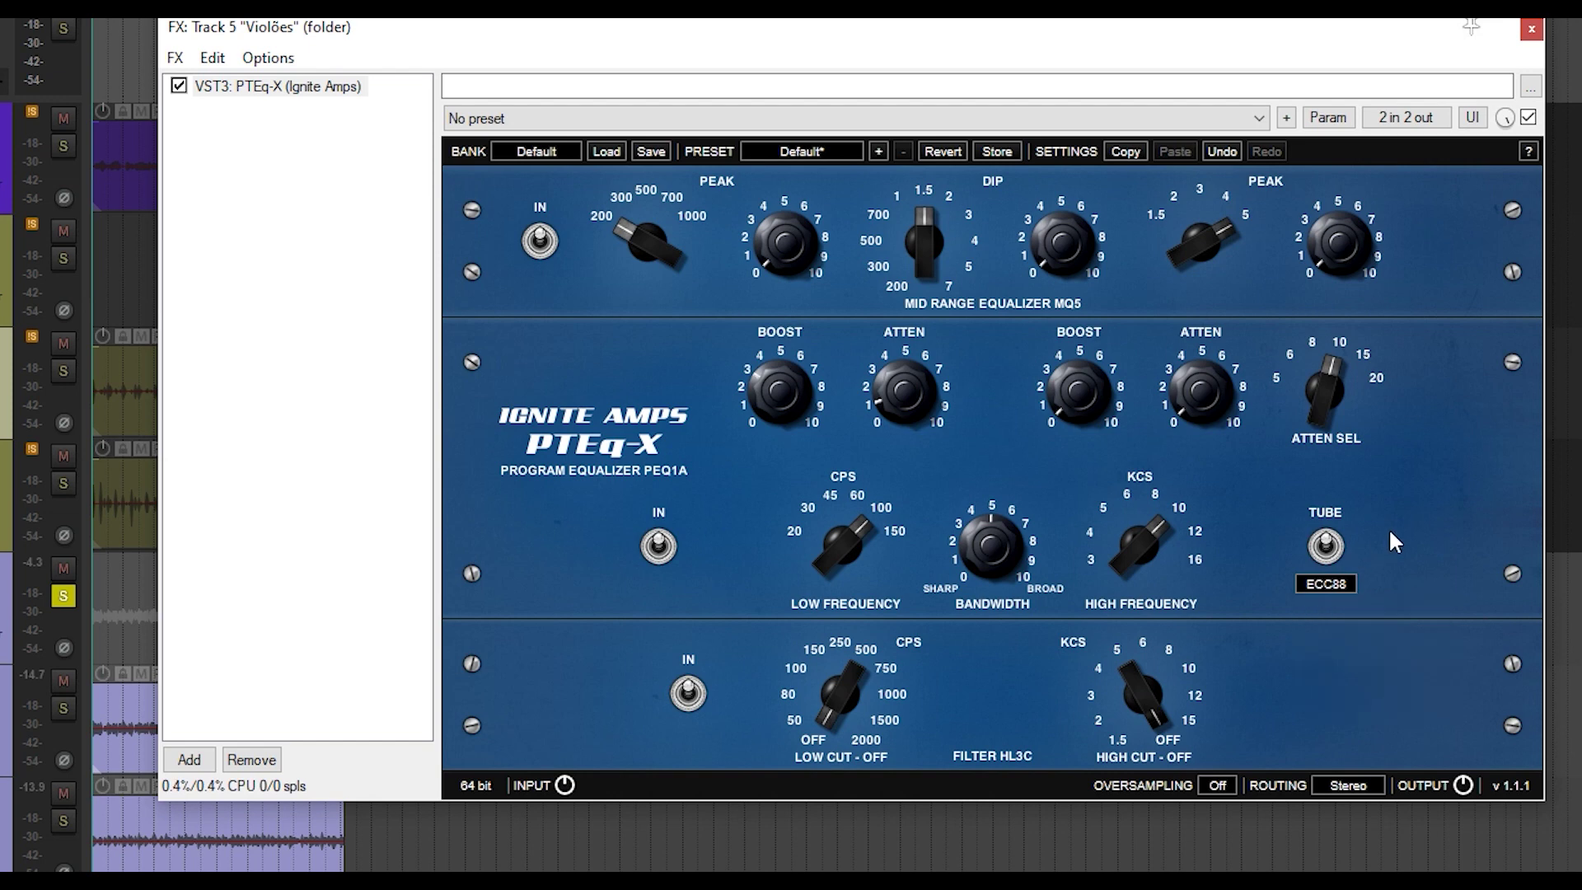
# Step: Play the Violões track and compare its sound with the tube stage repeatedly switched off and on
pyautogui.press('space')
pyautogui.click(1326, 546)
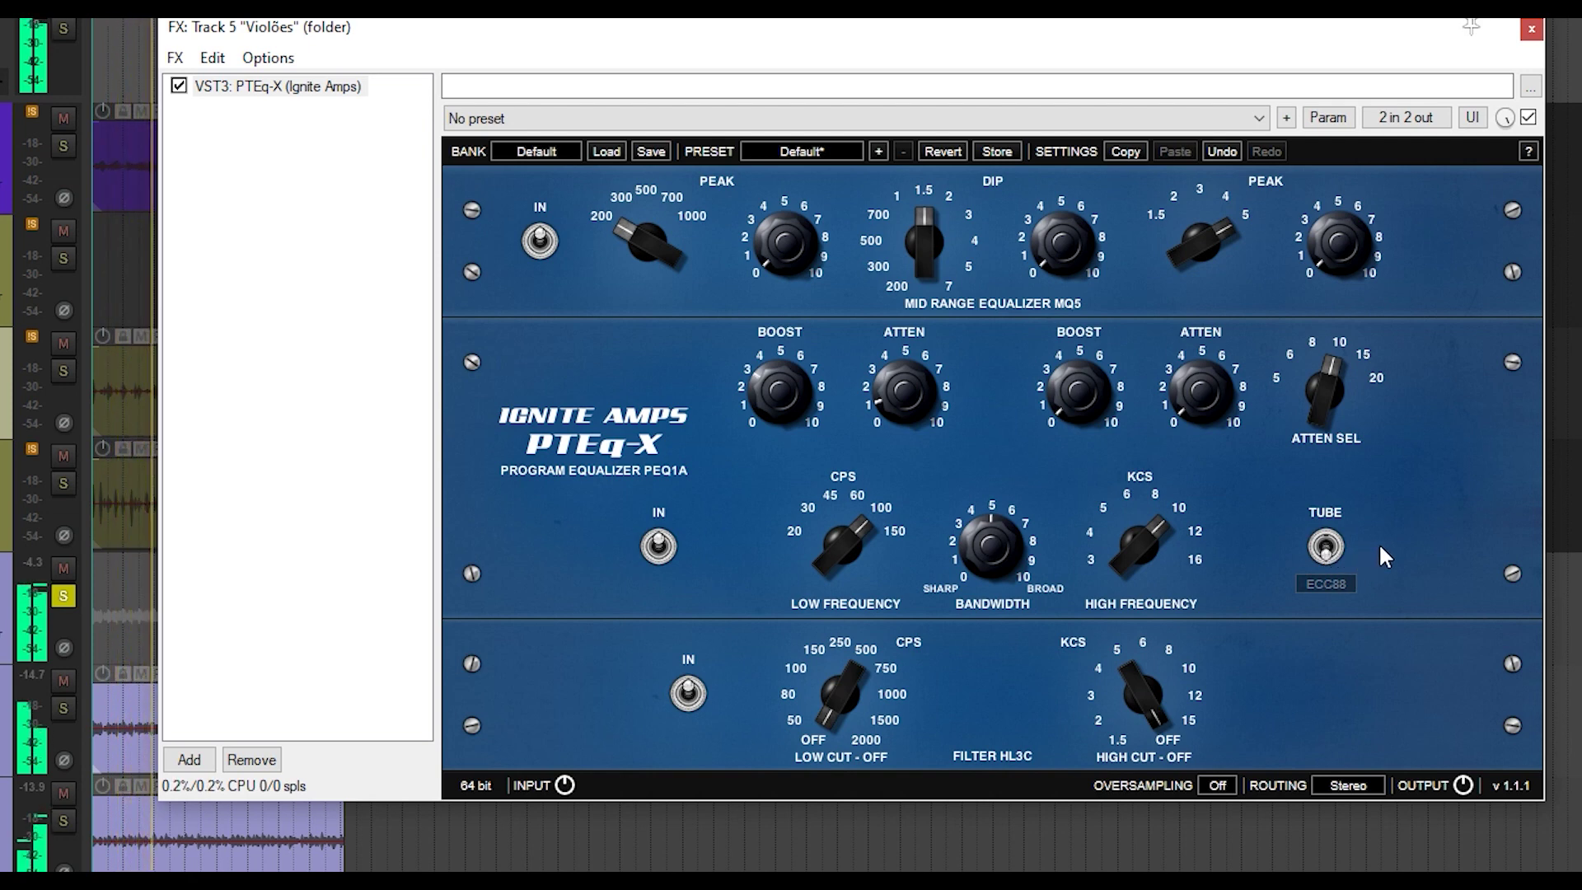
pyautogui.click(1327, 546)
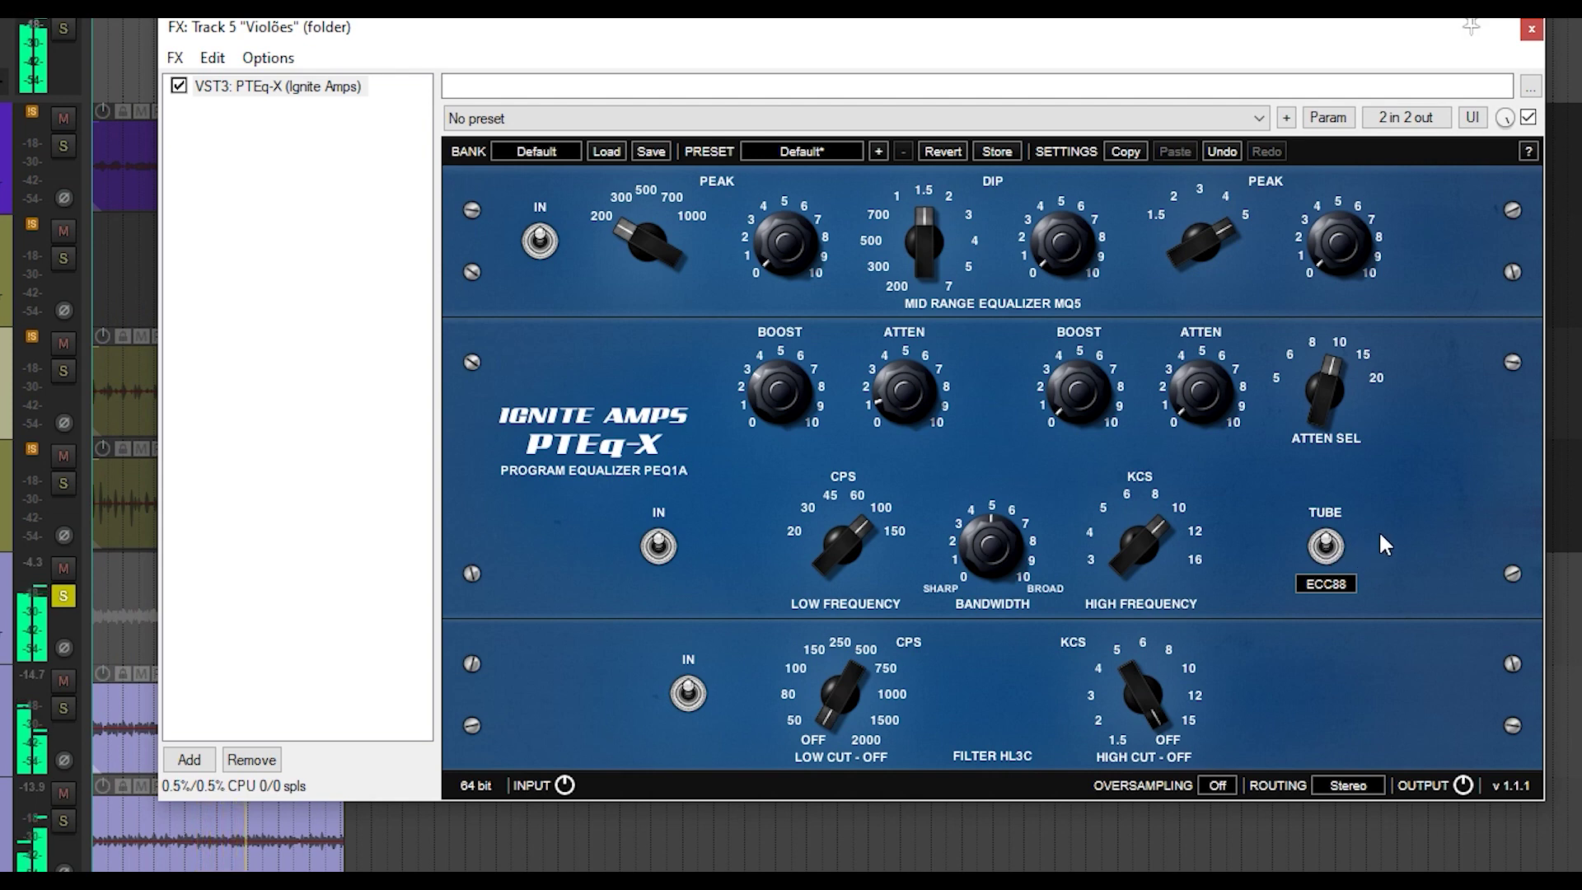
pyautogui.click(1325, 551)
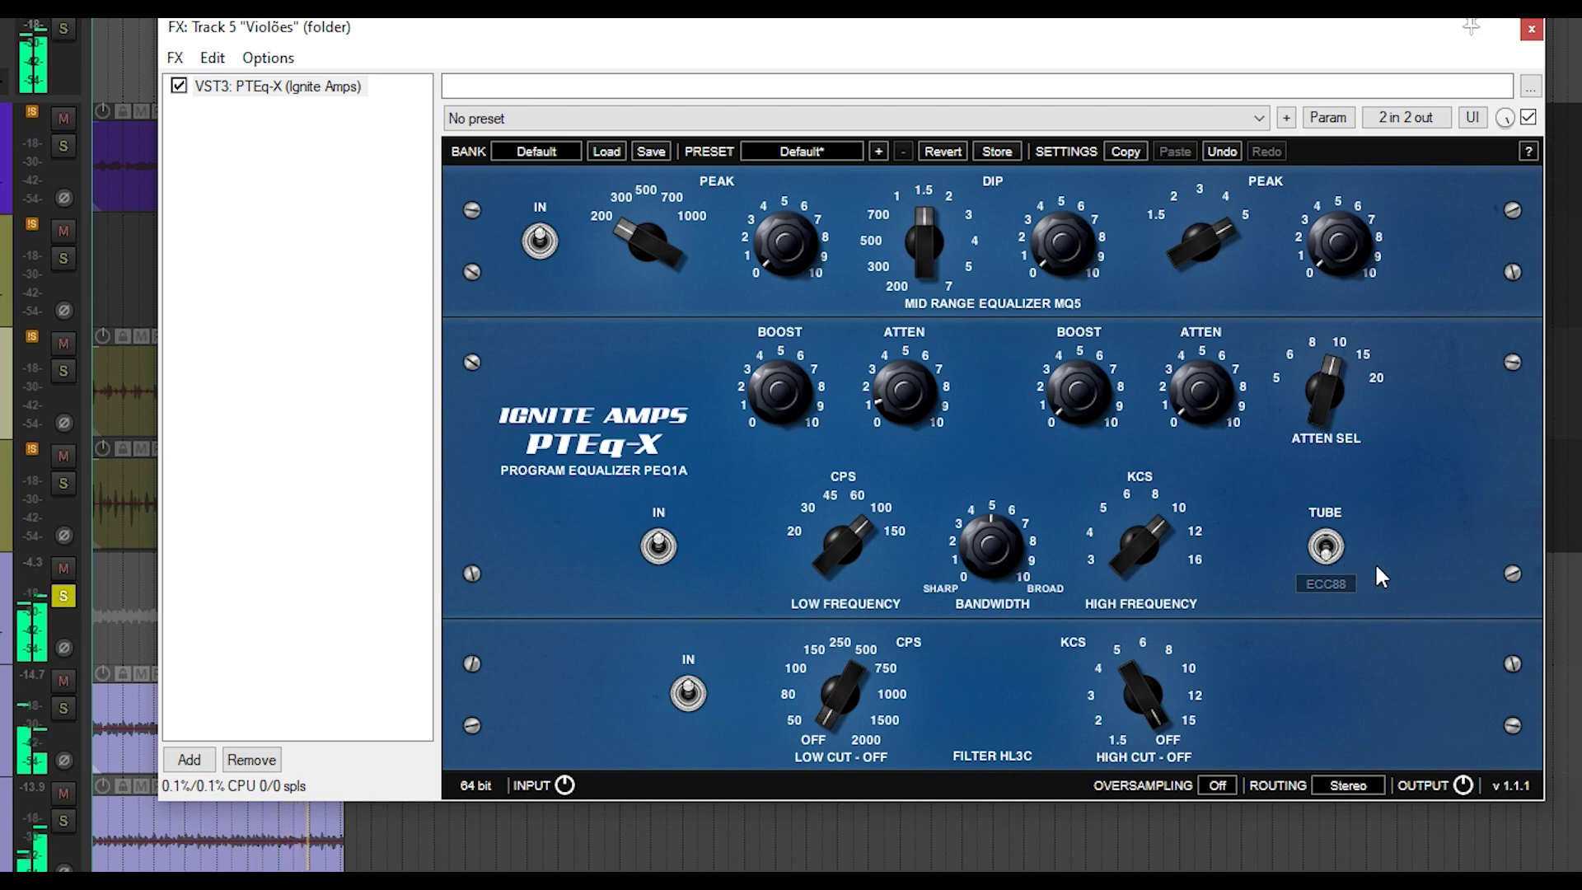
pyautogui.click(1326, 549)
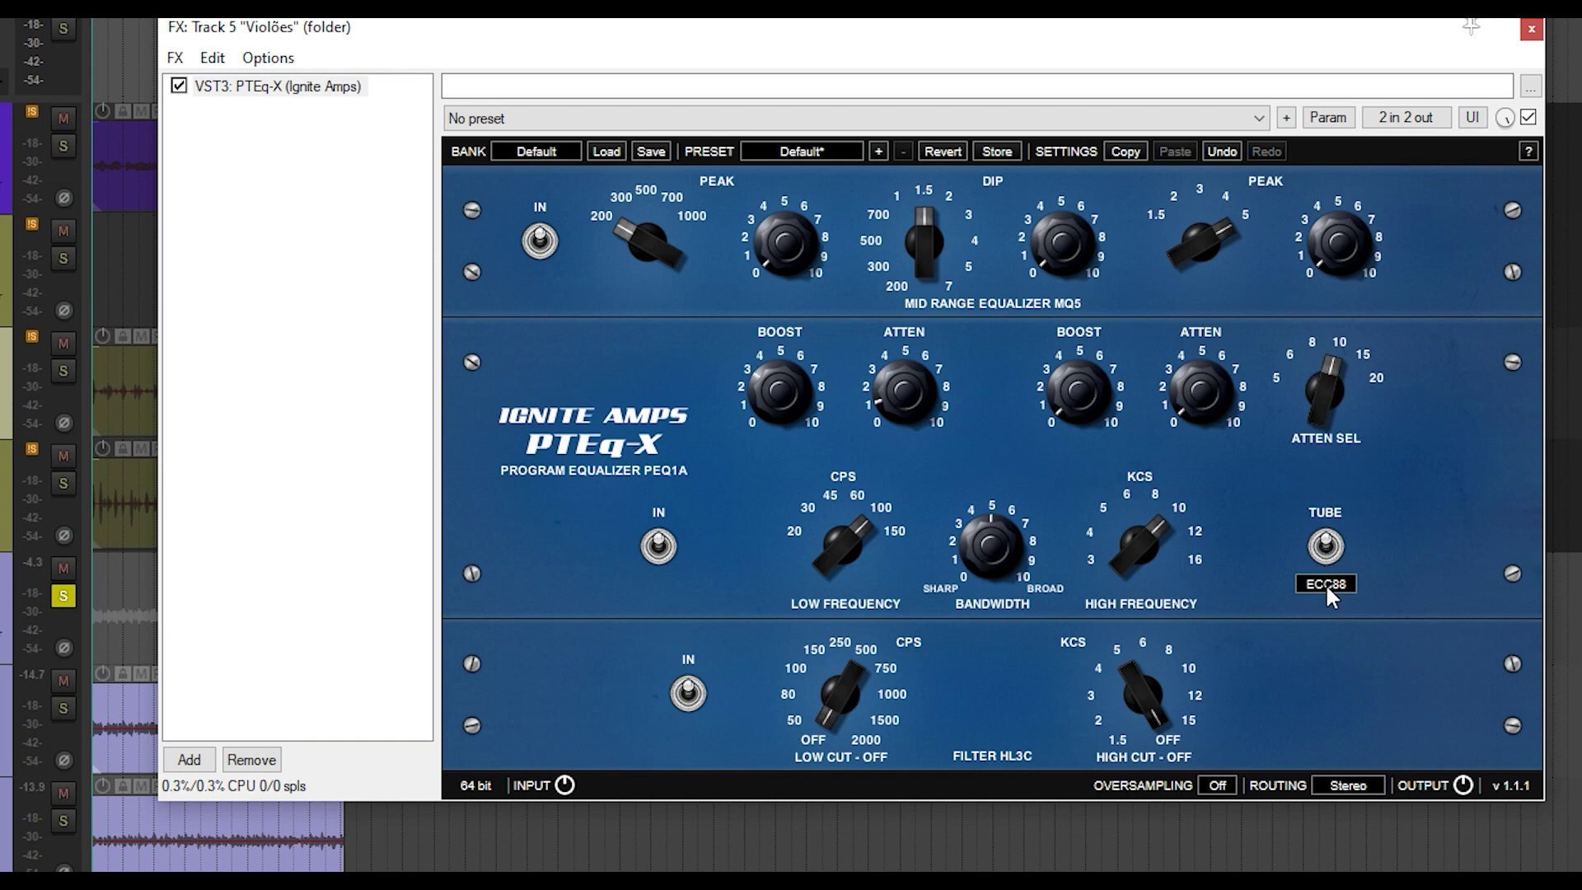
# Step: Audition the tube types ECC81, ECC82 and ECC83 during playback, returning to ECC88
pyautogui.click(1325, 582)
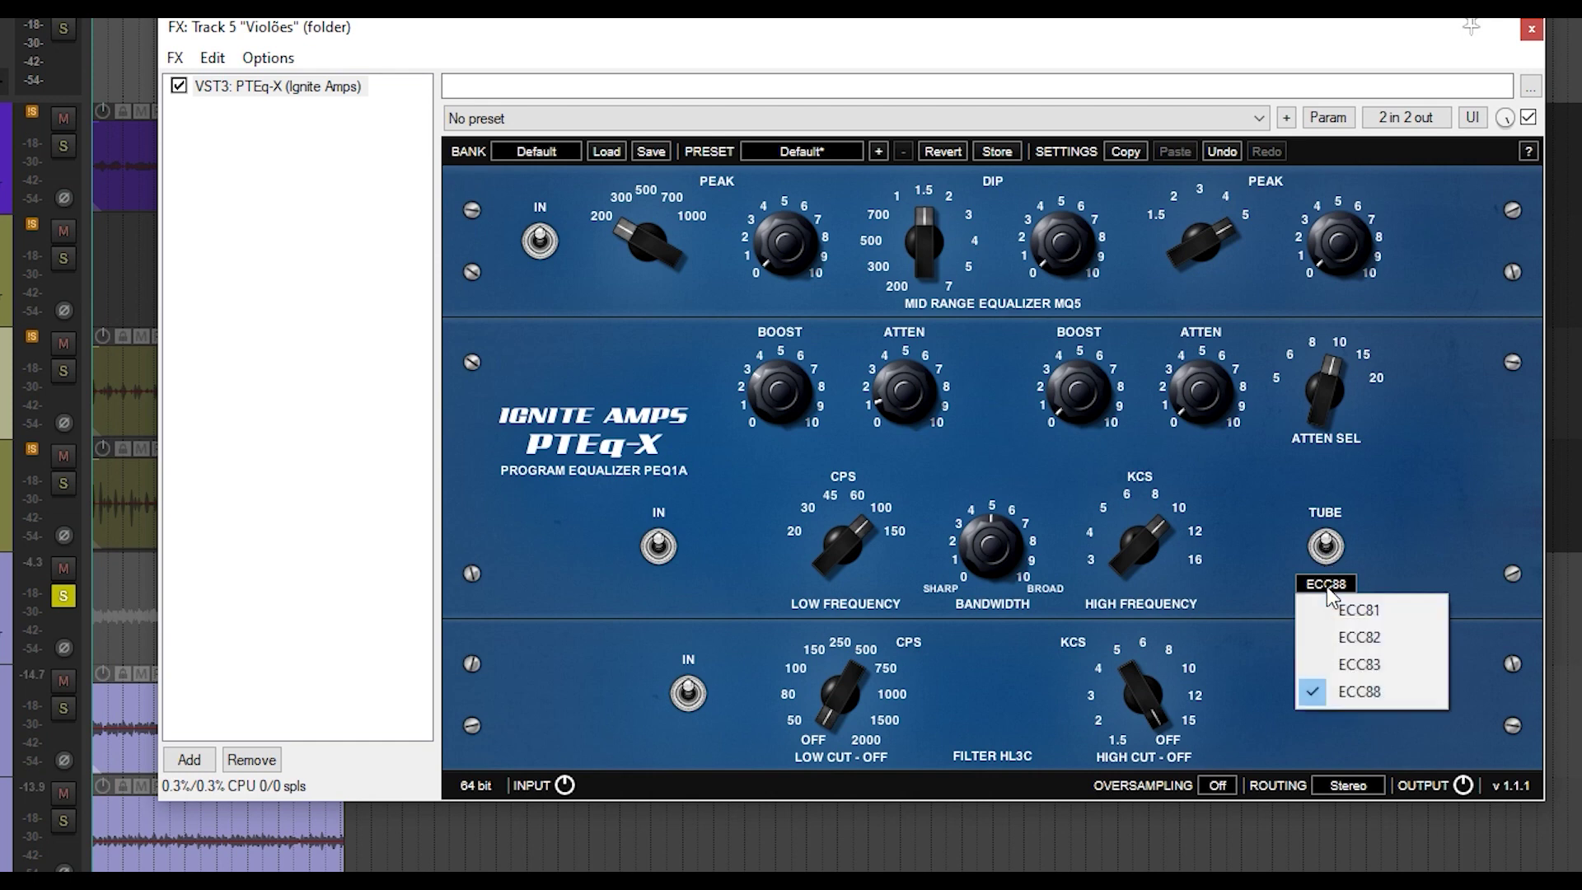
pyautogui.click(1374, 537)
pyautogui.press('space')
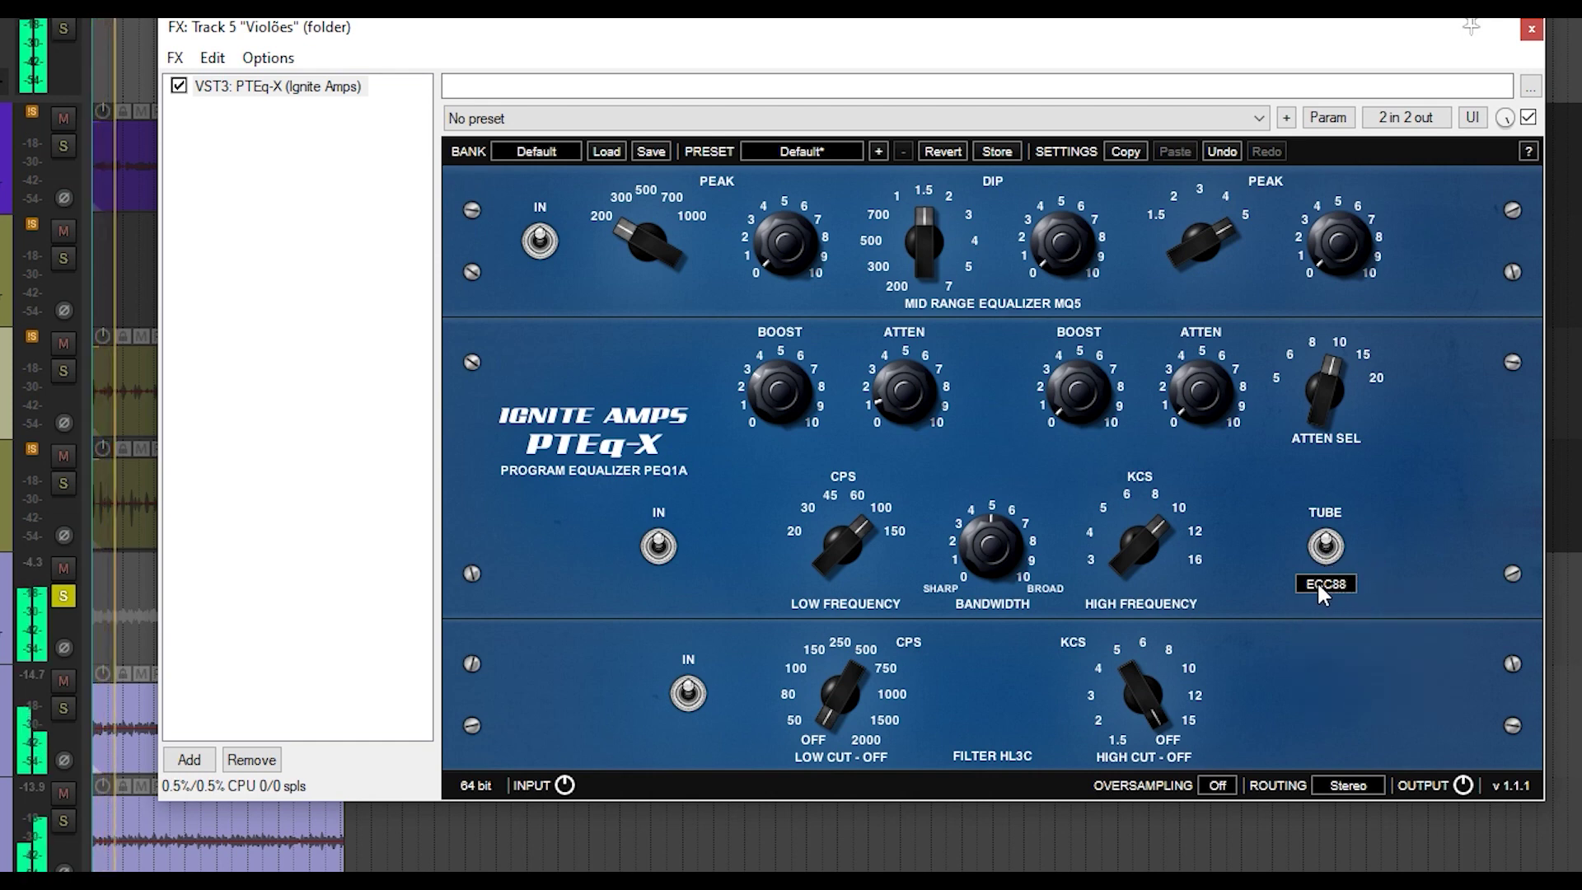
pyautogui.click(1320, 585)
pyautogui.click(1340, 610)
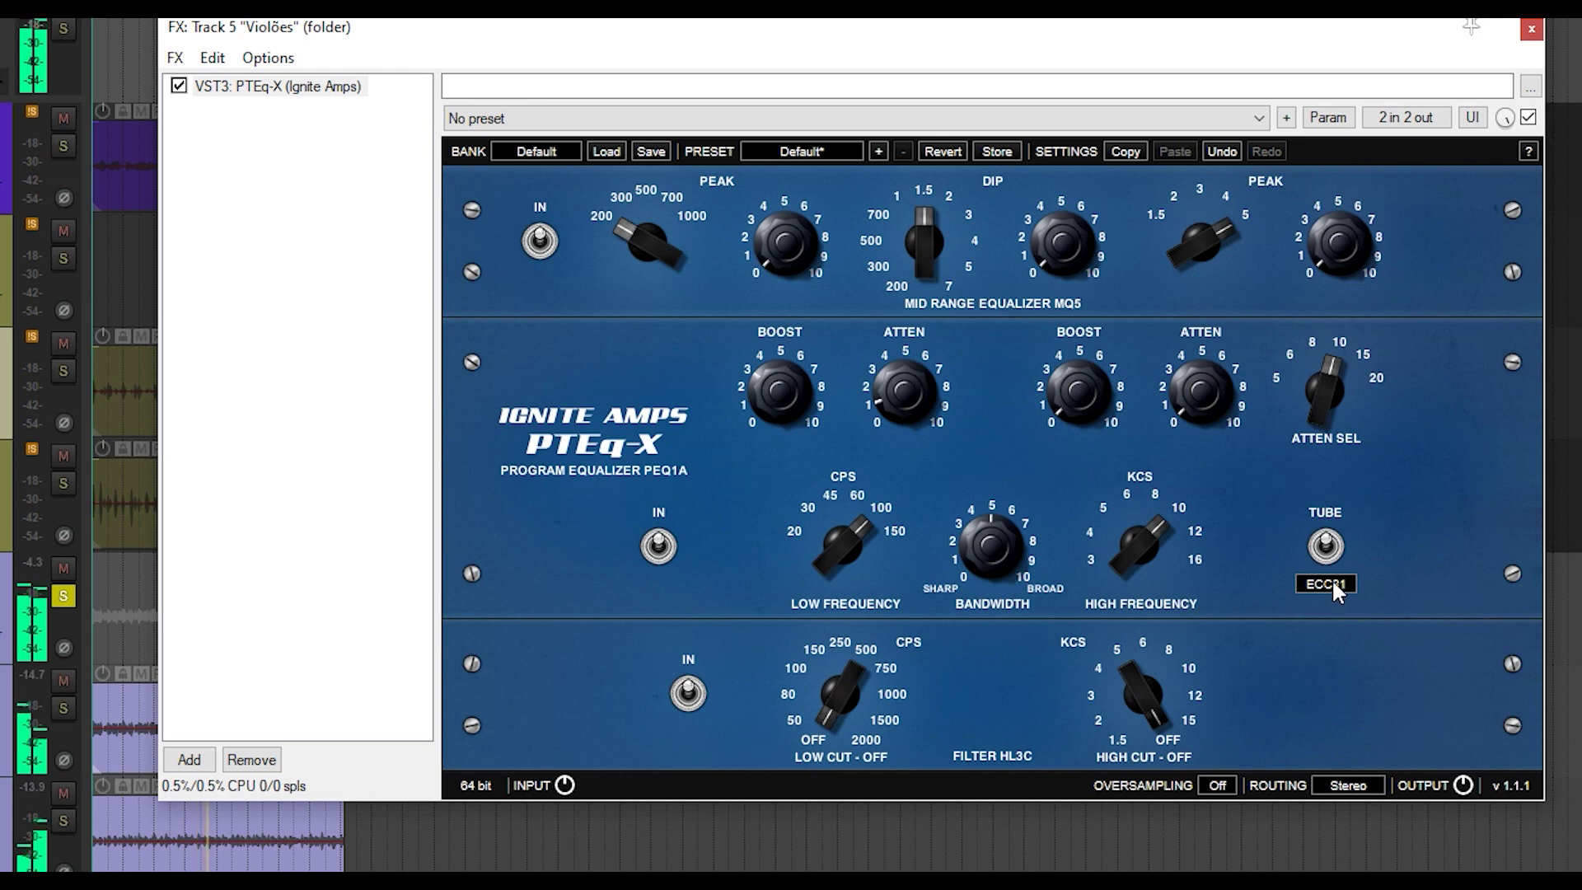
pyautogui.click(1331, 582)
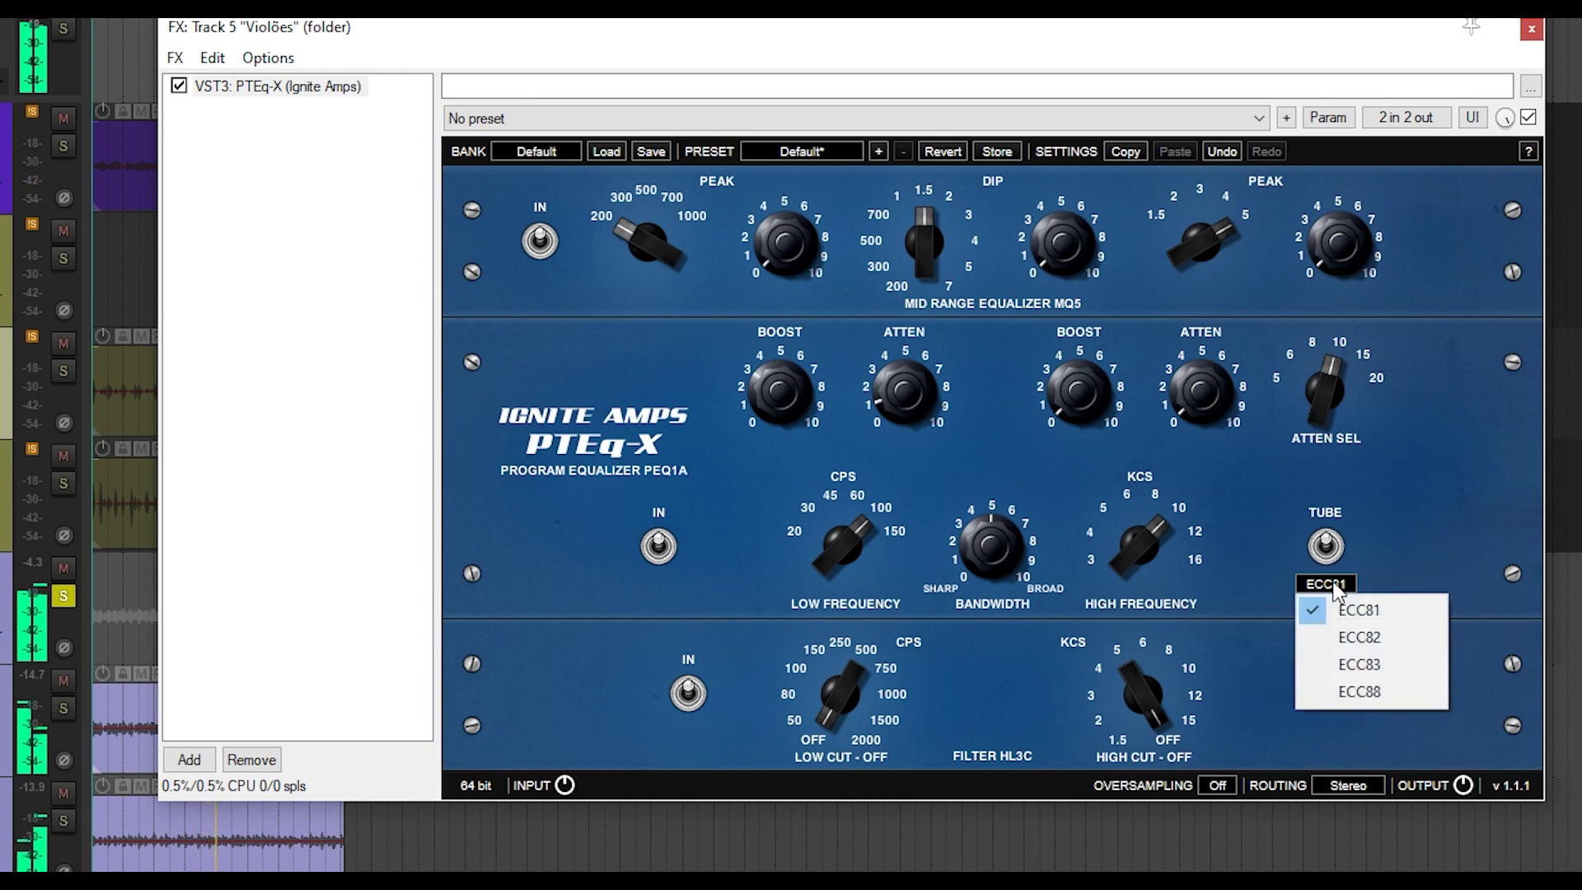
pyautogui.click(1341, 628)
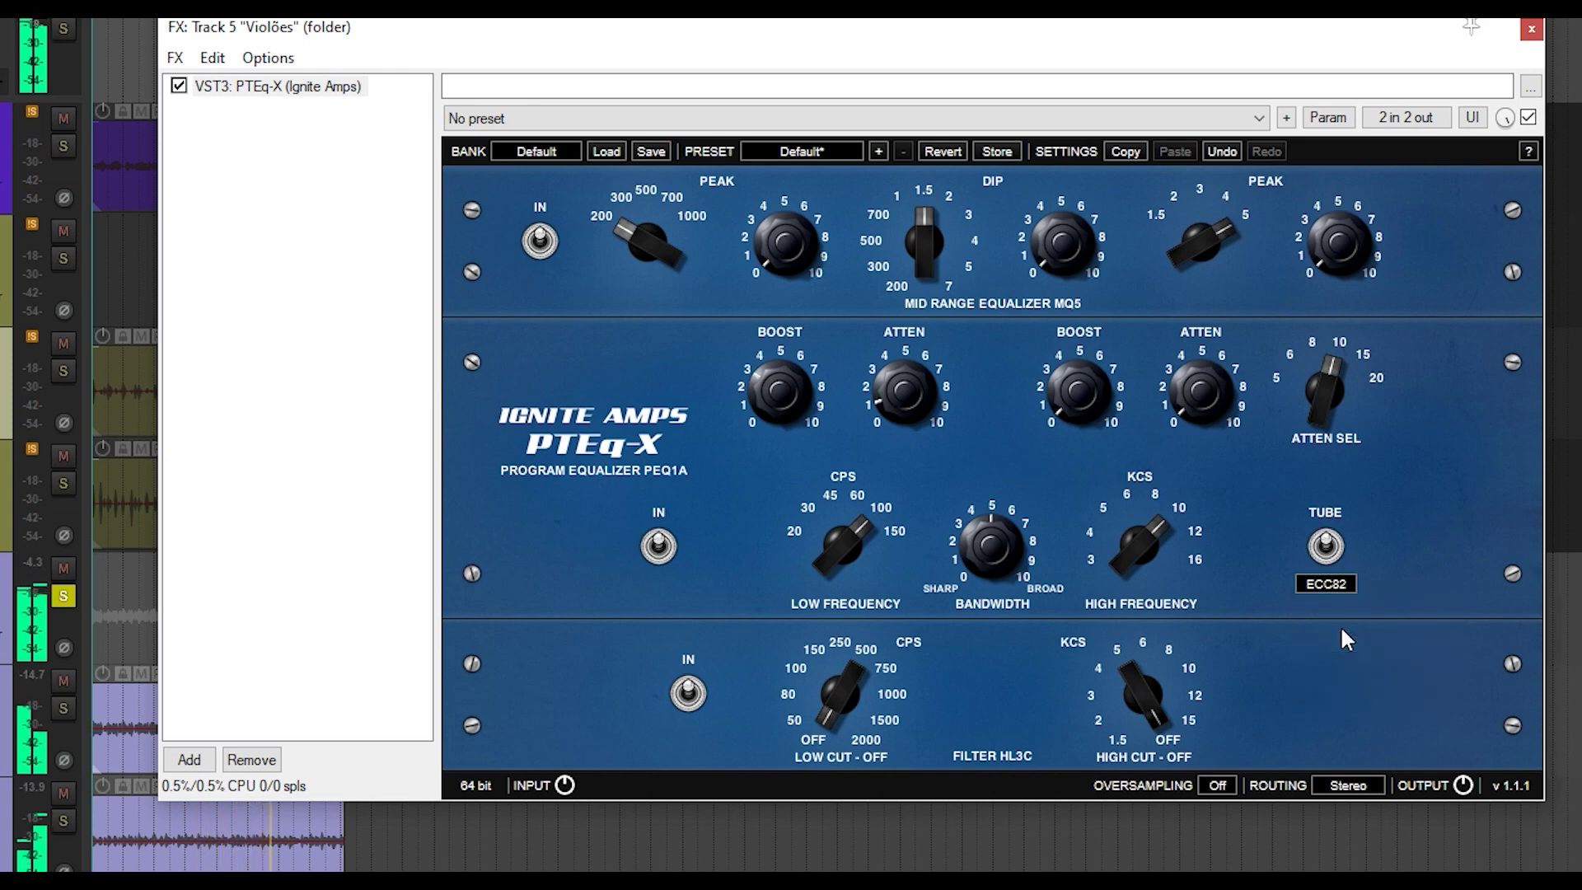
pyautogui.click(1333, 581)
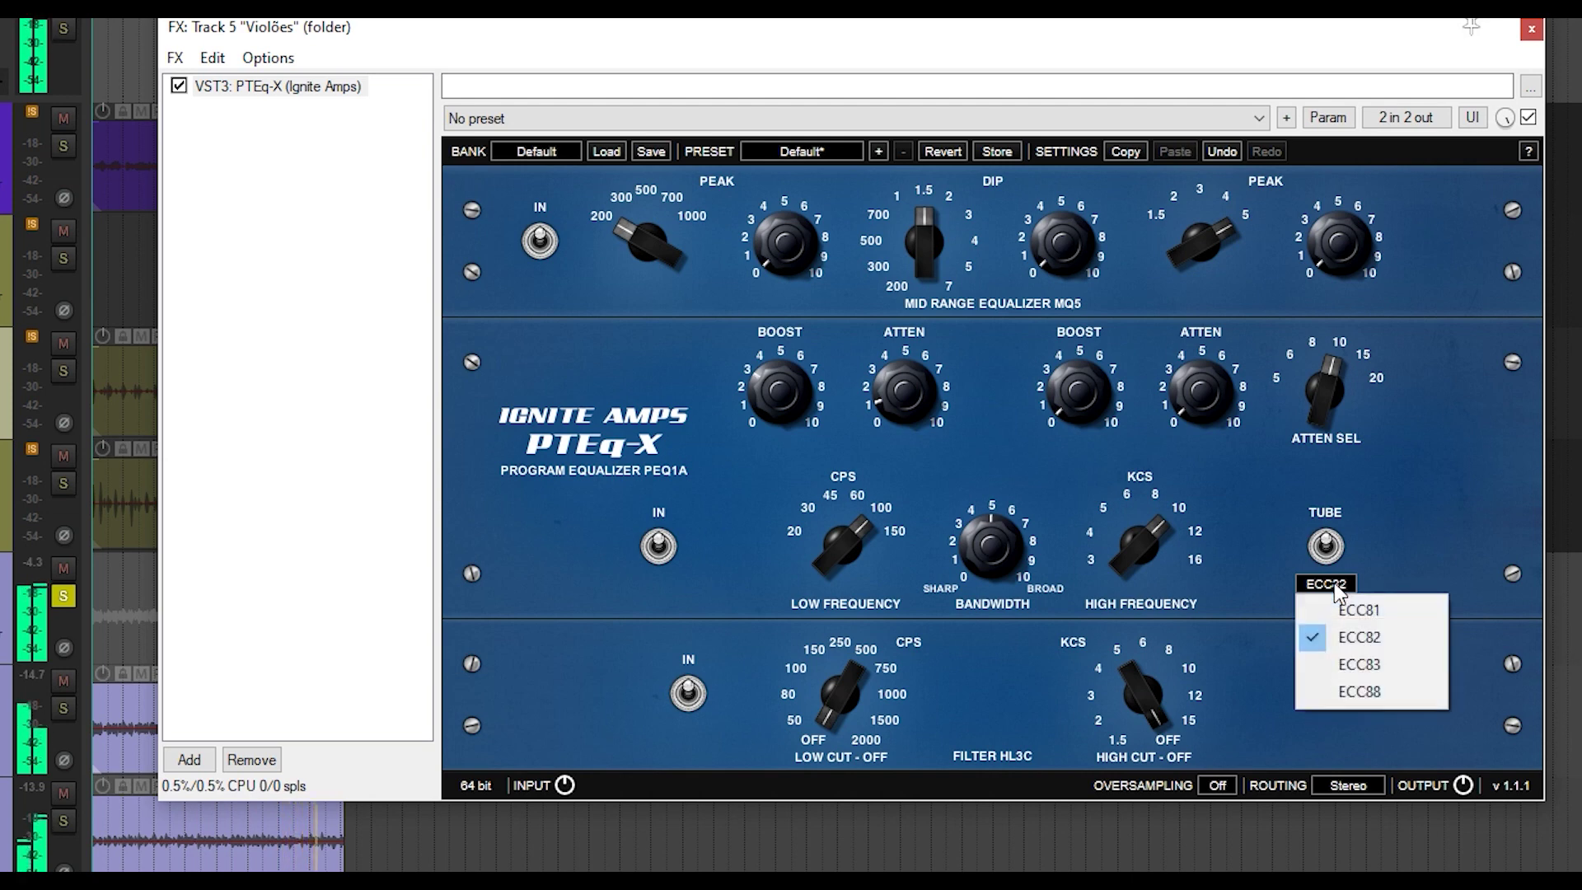
pyautogui.click(1347, 662)
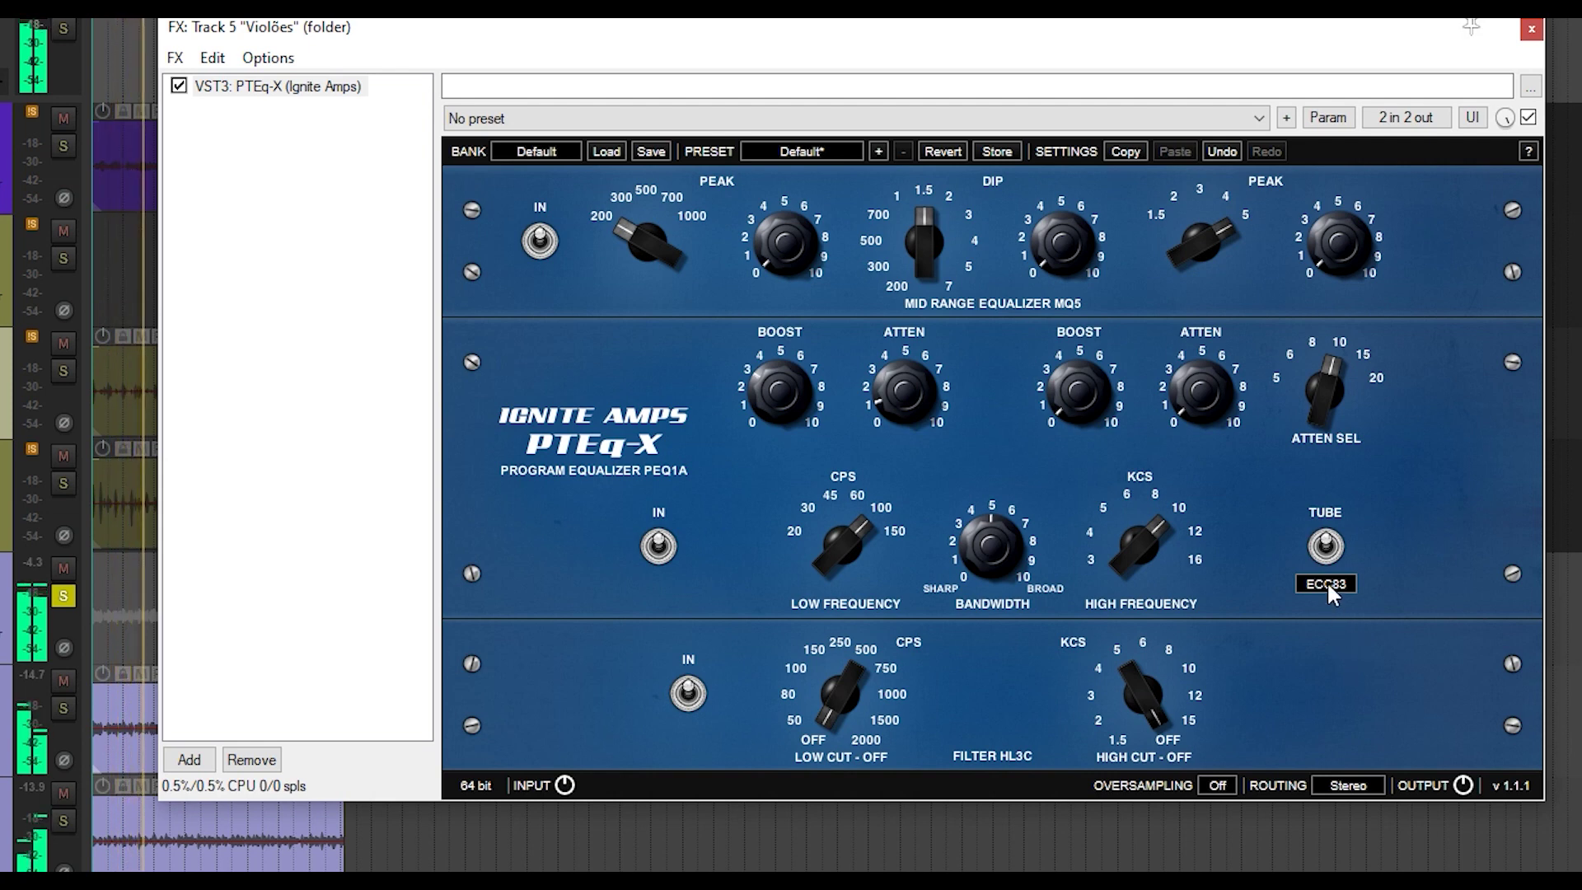
pyautogui.click(1326, 581)
pyautogui.click(1352, 695)
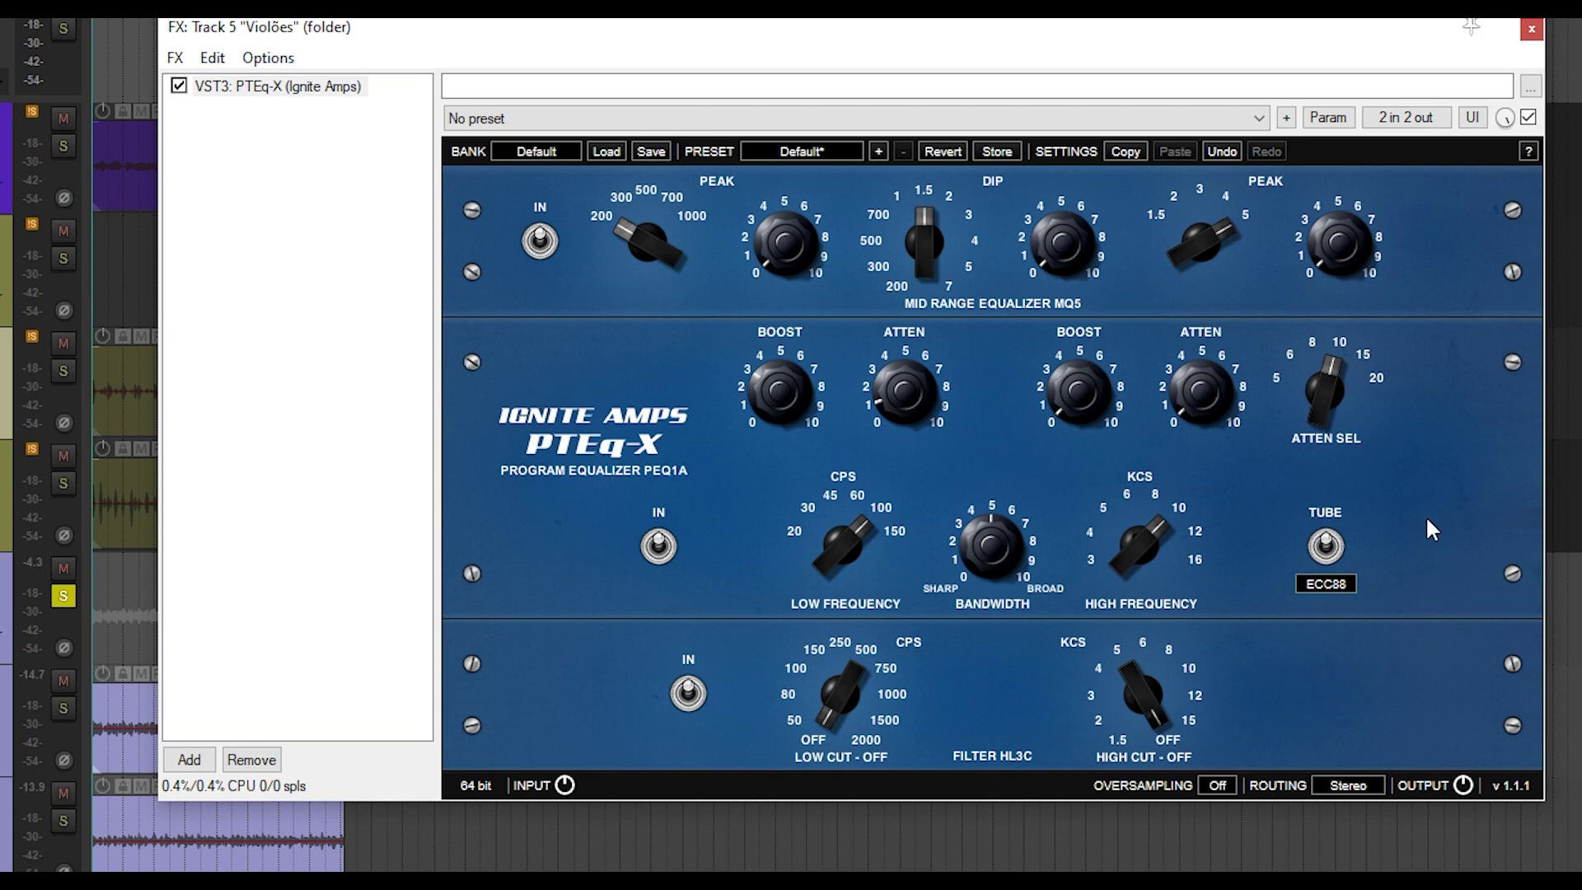
# Step: Reset PTEq-X to its factory default and switch off the MQ5 section, the PEQ1A section and the tube stage
pyautogui.click(1035, 113)
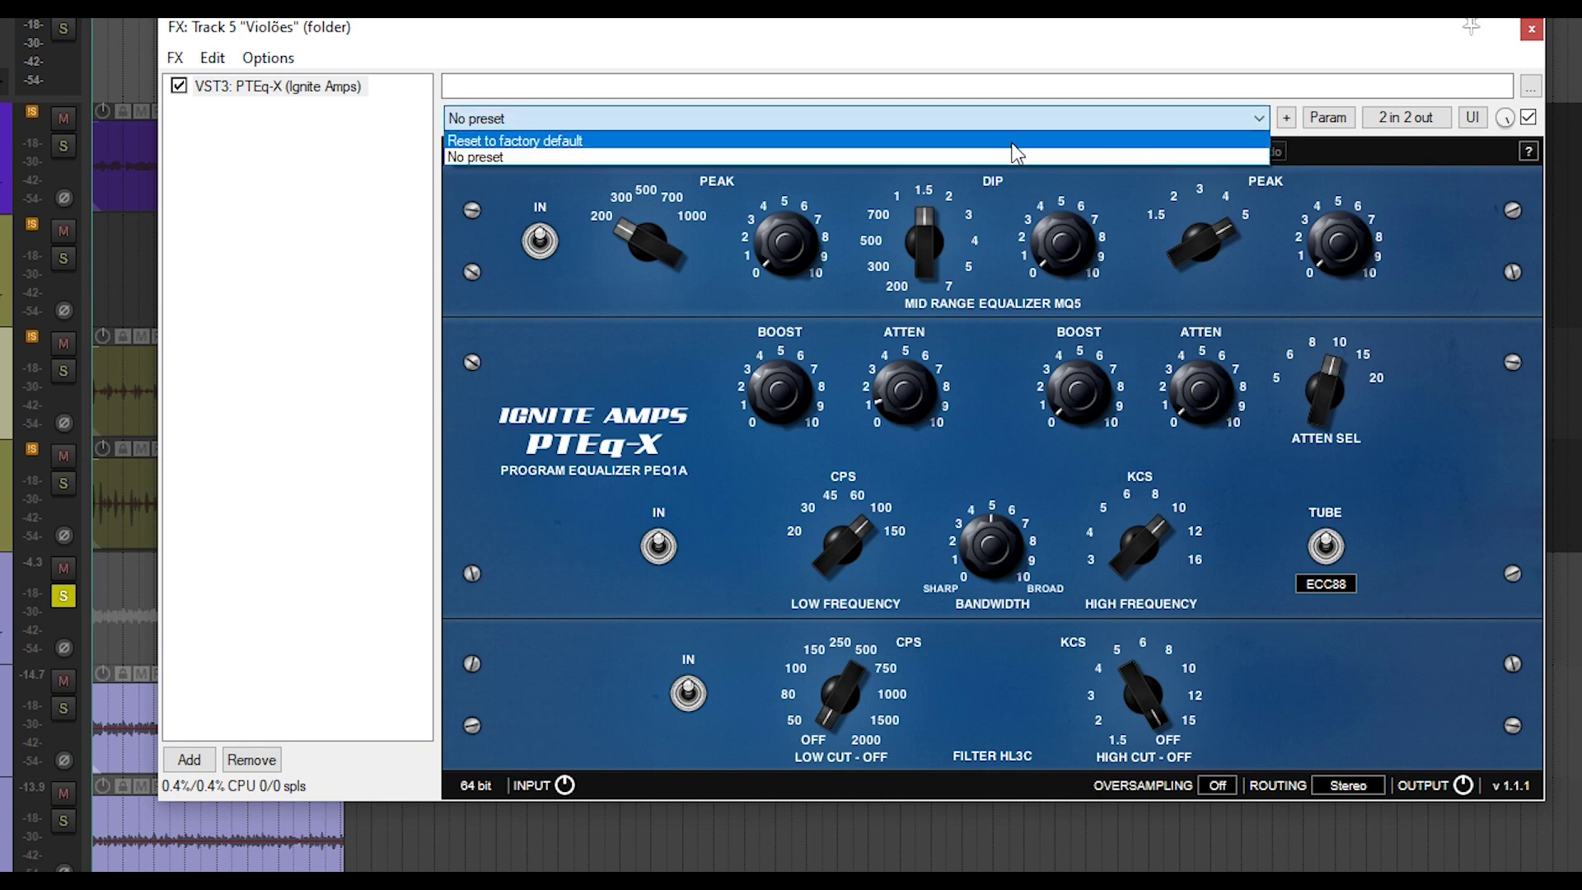
pyautogui.click(1012, 141)
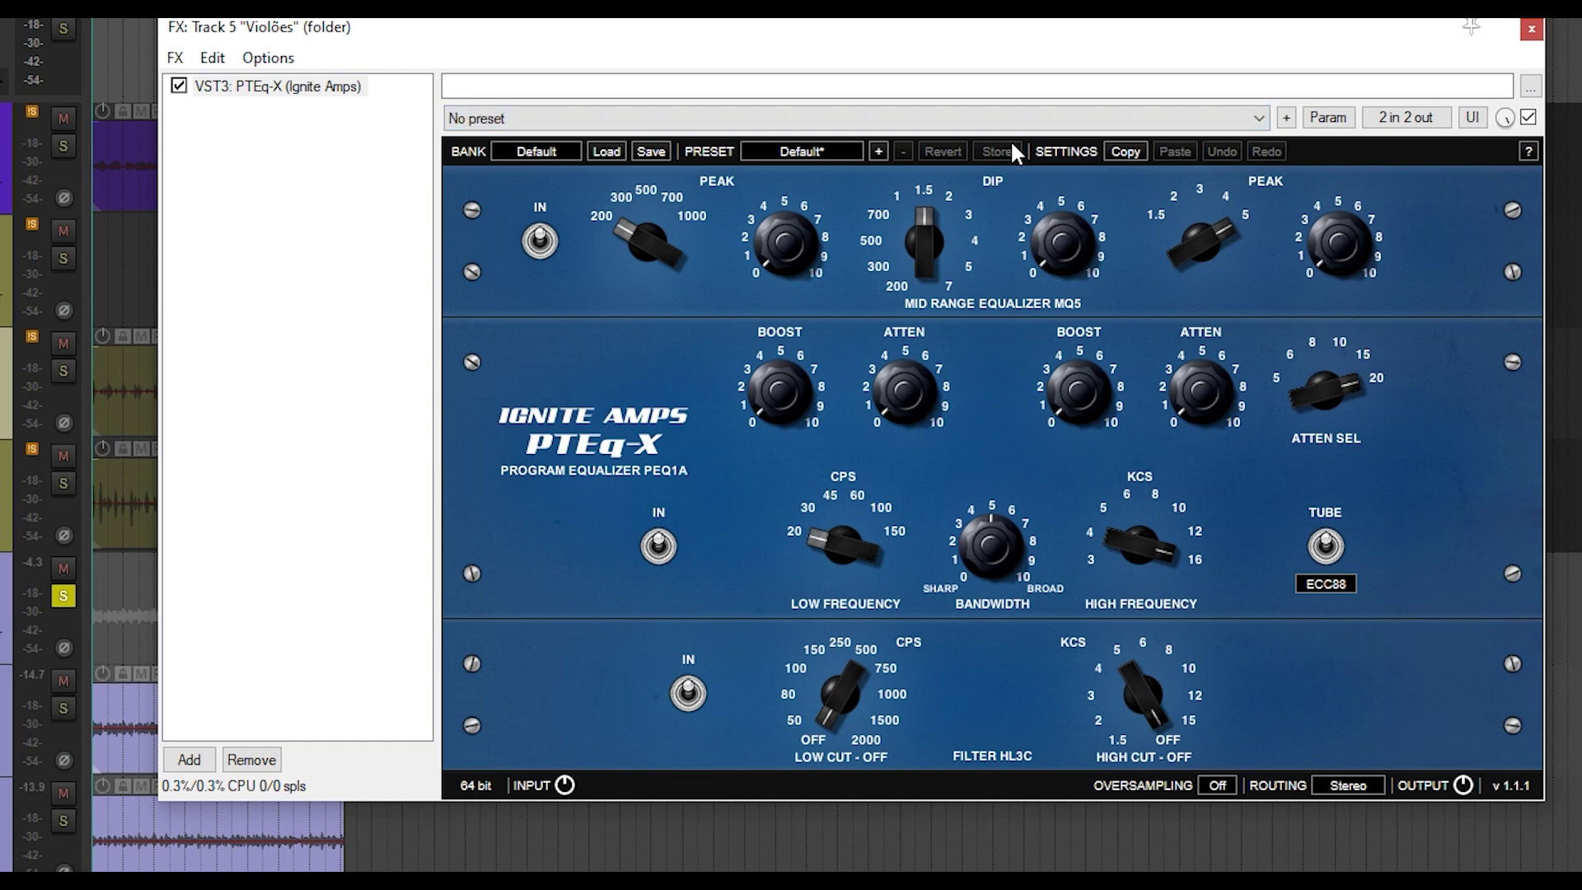
pyautogui.click(551, 243)
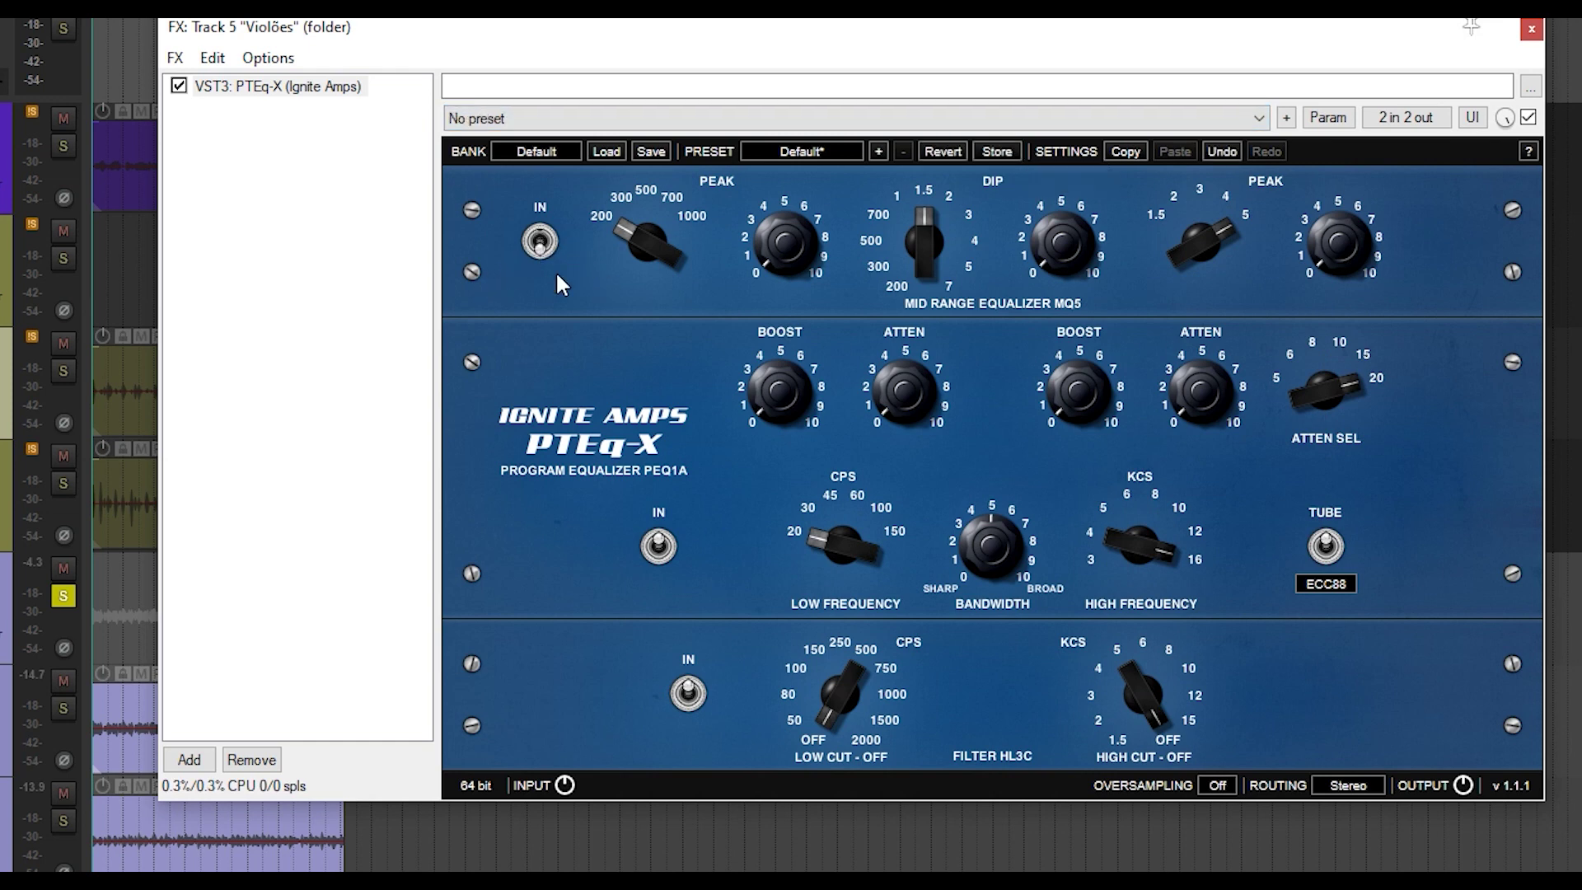
pyautogui.click(658, 545)
pyautogui.click(1330, 545)
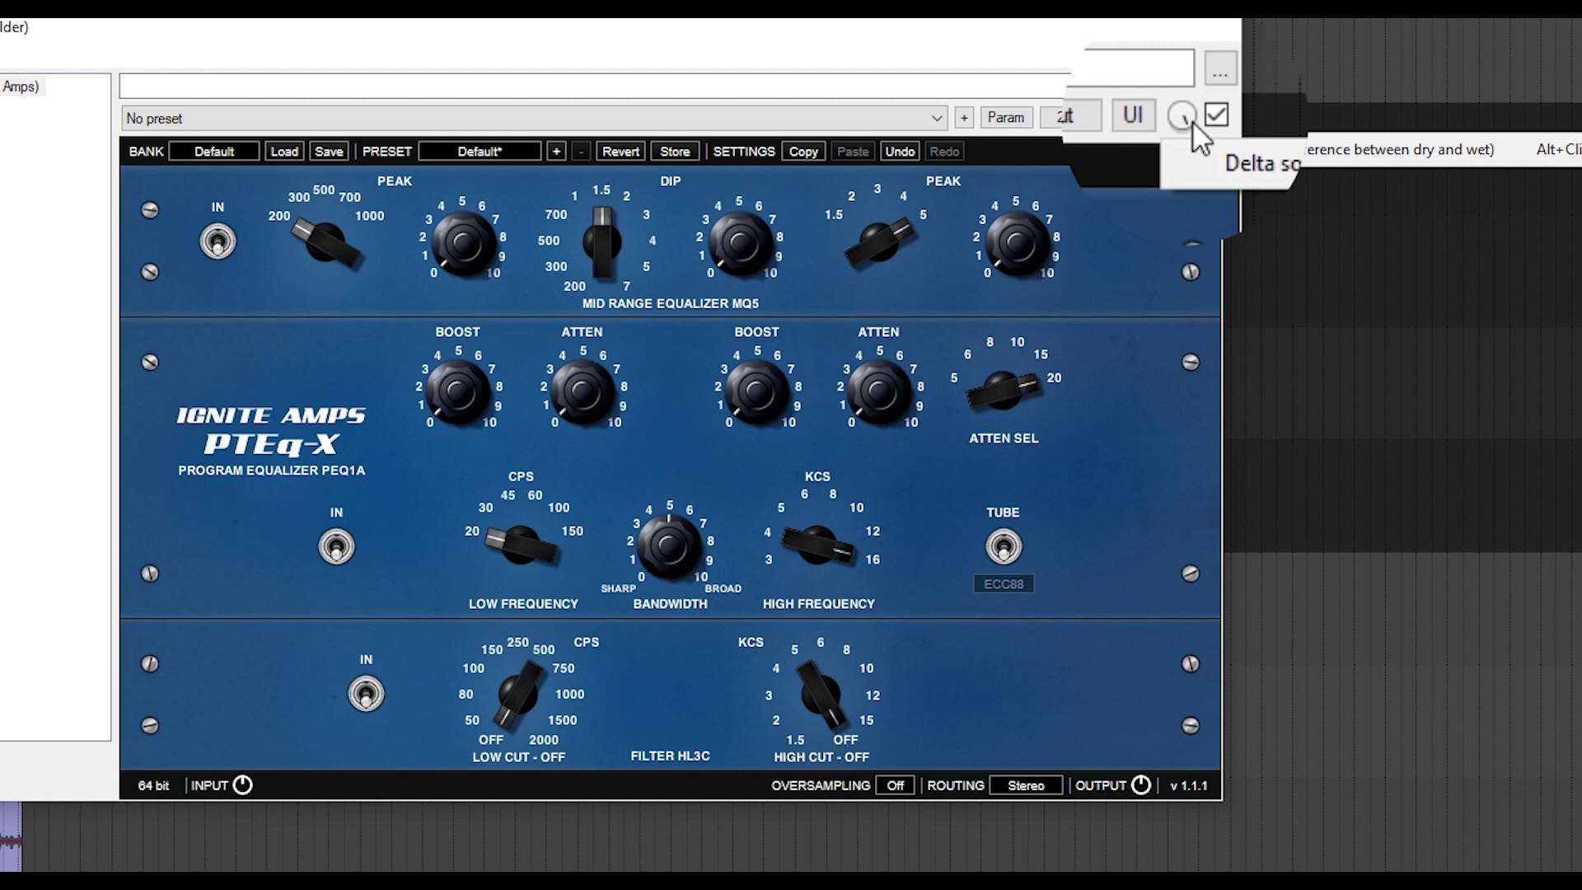
# Step: Enable delta solo and audition the tube types ECC81, ECC82, ECC83 and ECC88 in turn, finishing on ECC81
pyautogui.click(1286, 168)
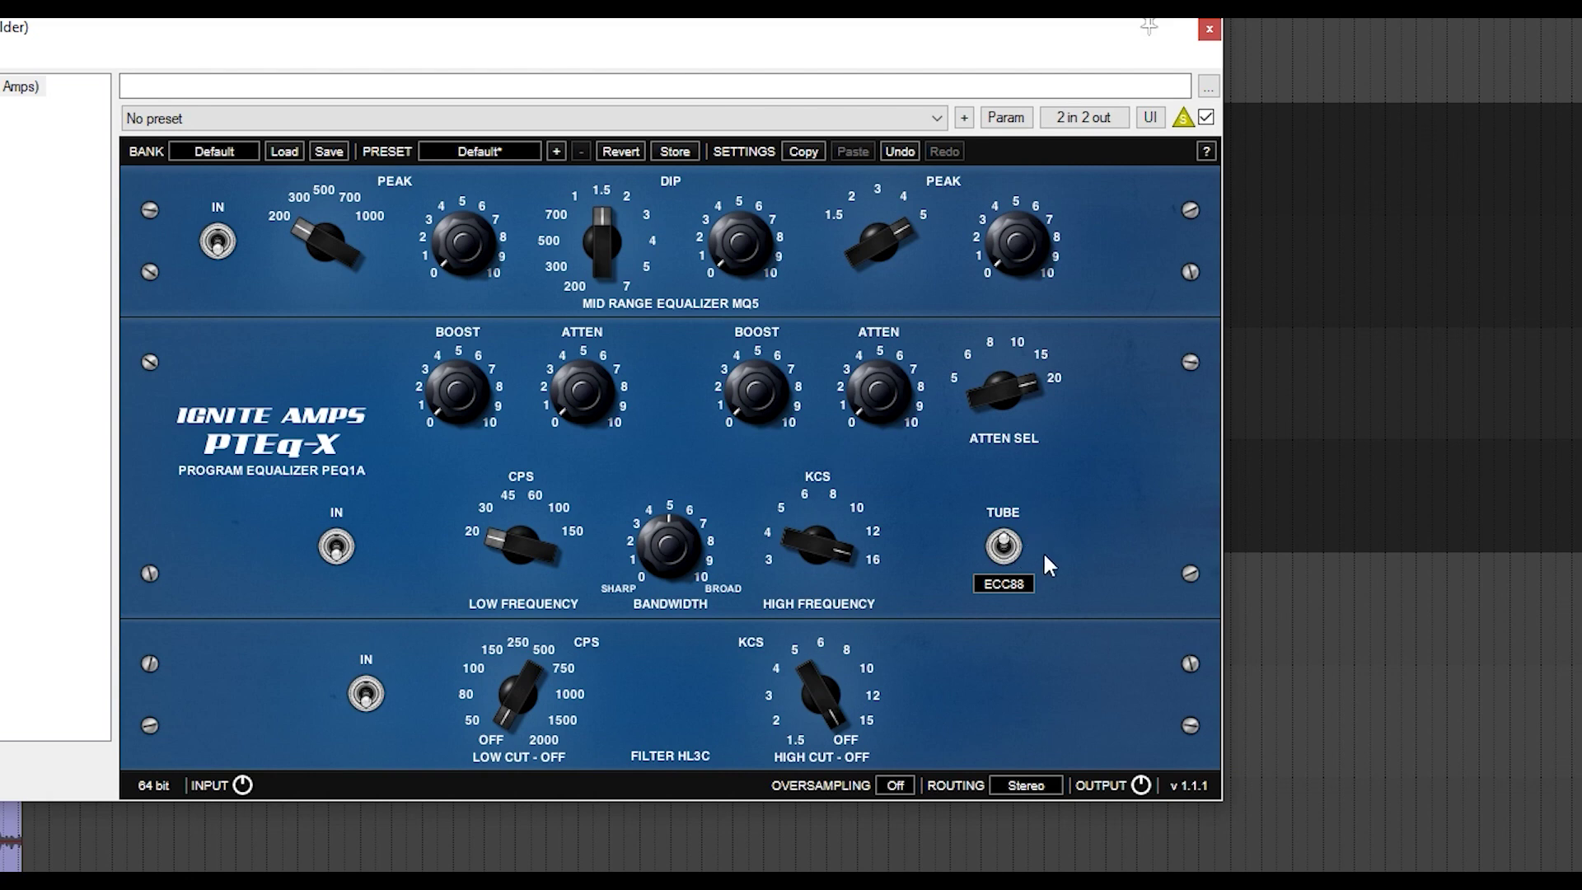
pyautogui.click(1016, 587)
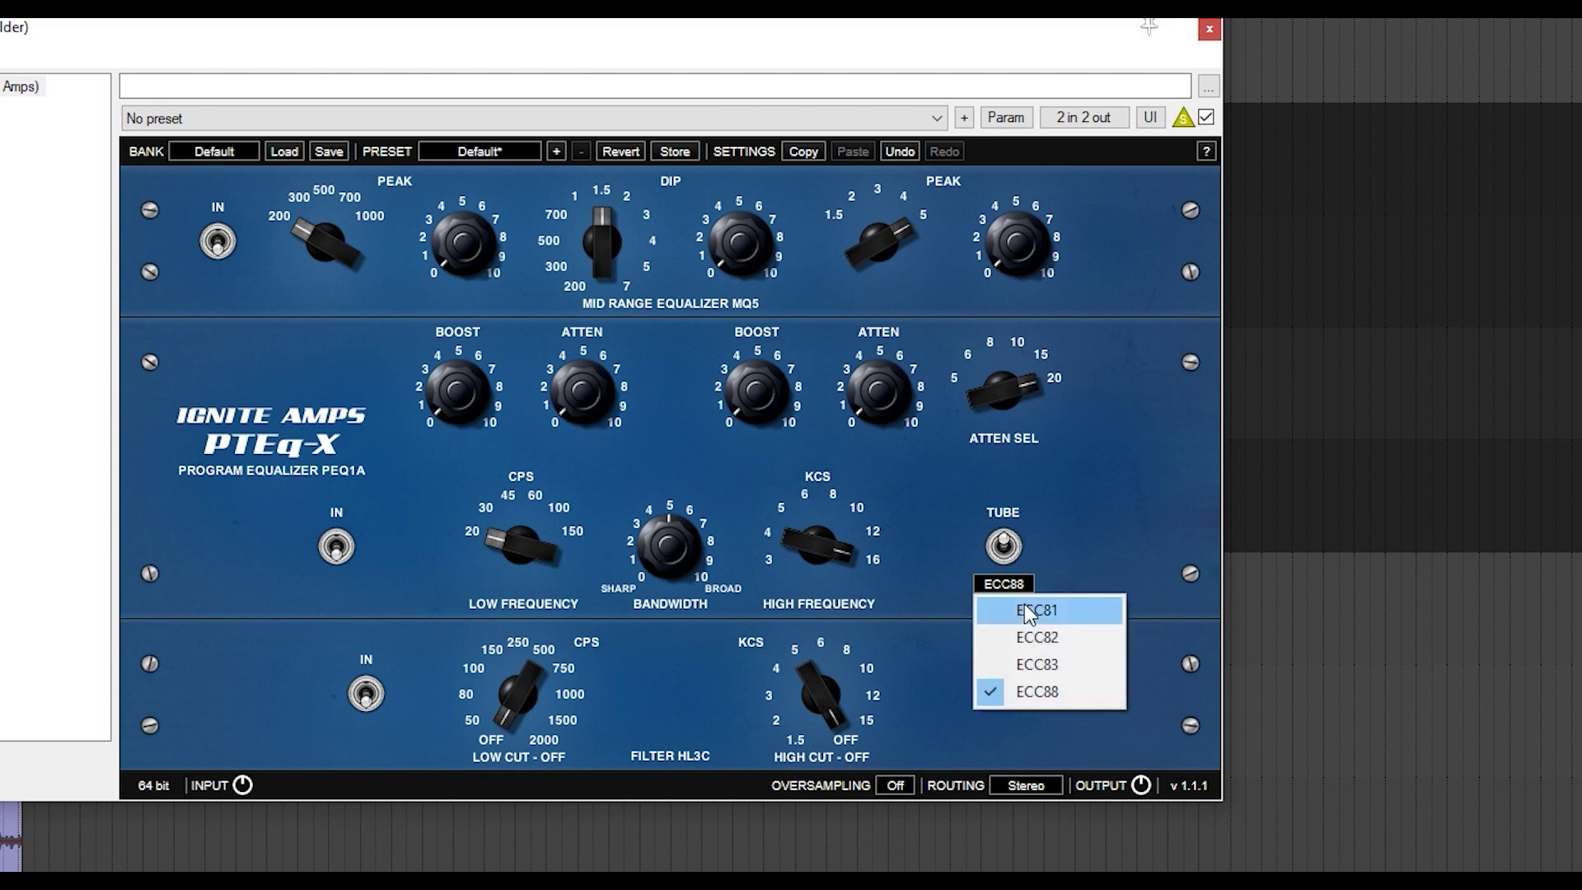
pyautogui.click(1023, 610)
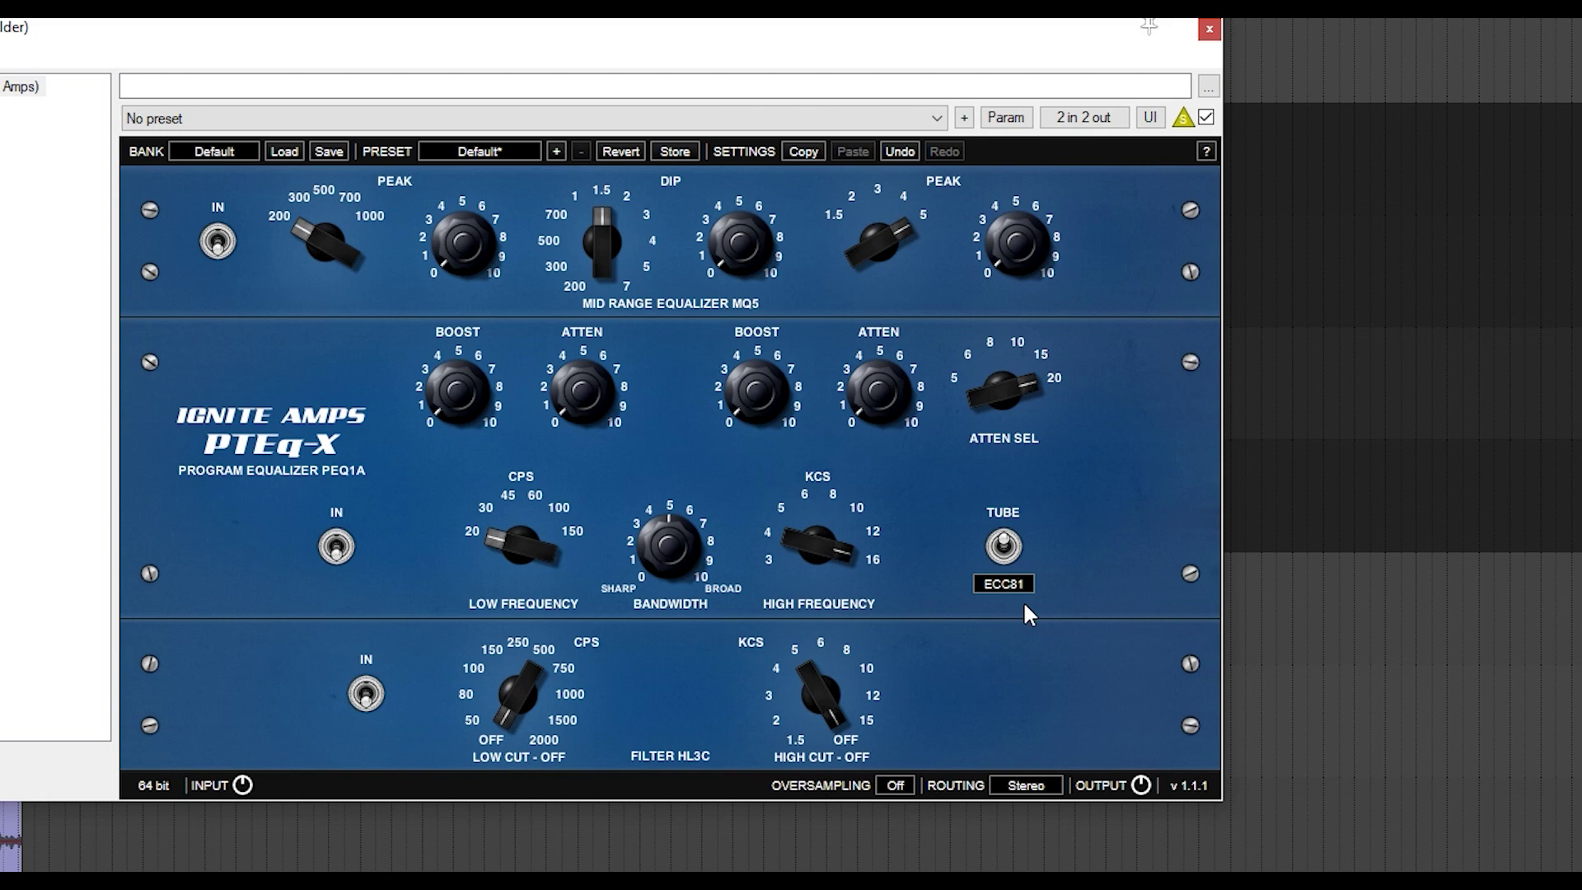
pyautogui.click(1013, 582)
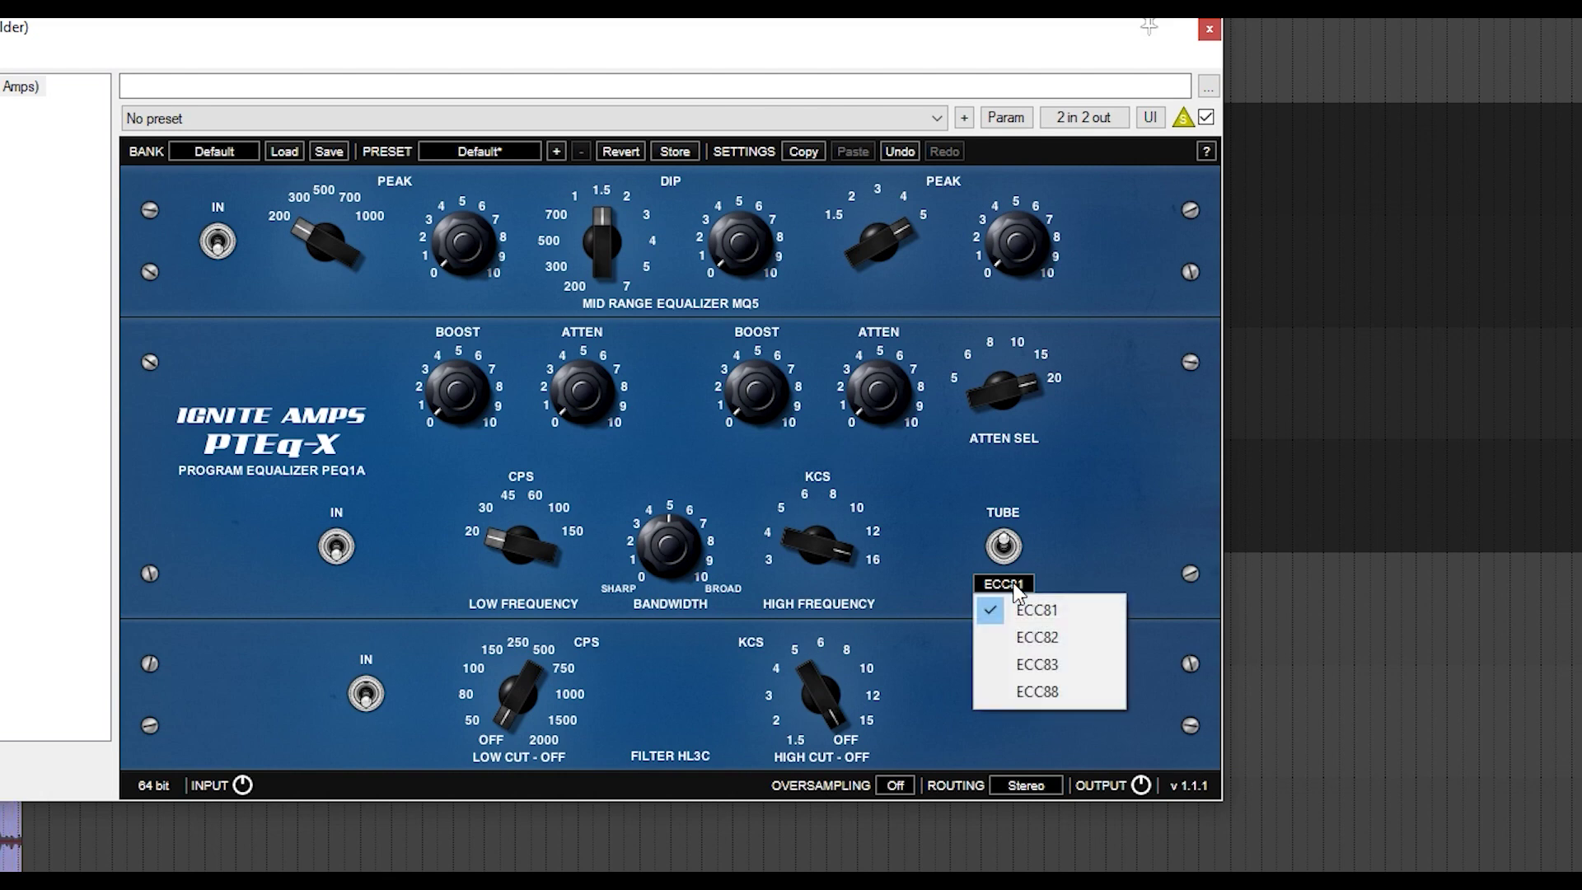
pyautogui.click(1029, 635)
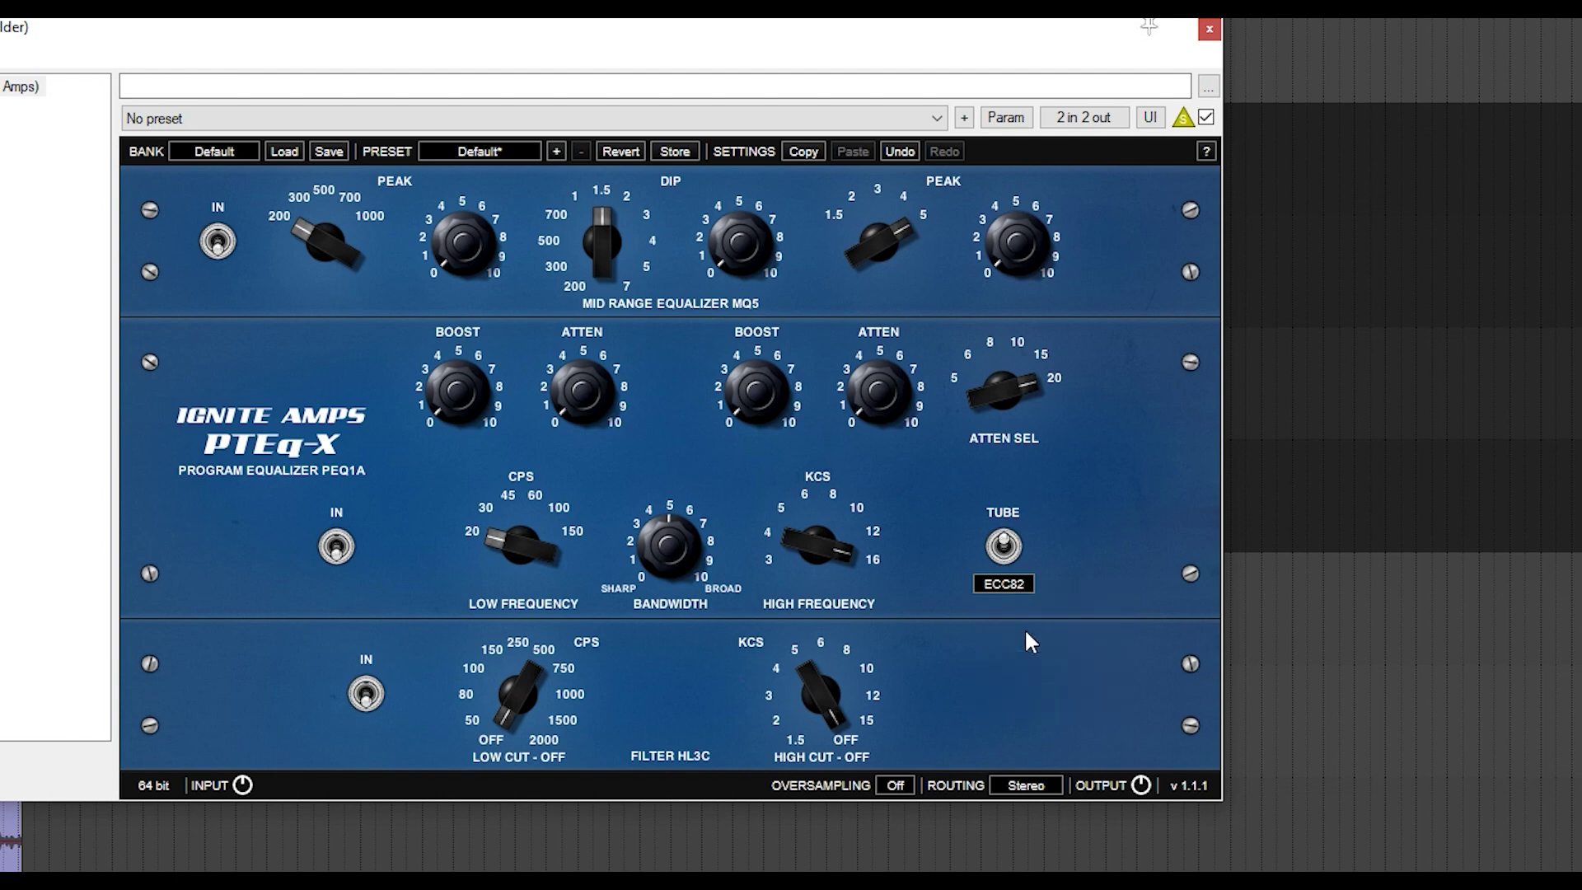
pyautogui.click(1017, 586)
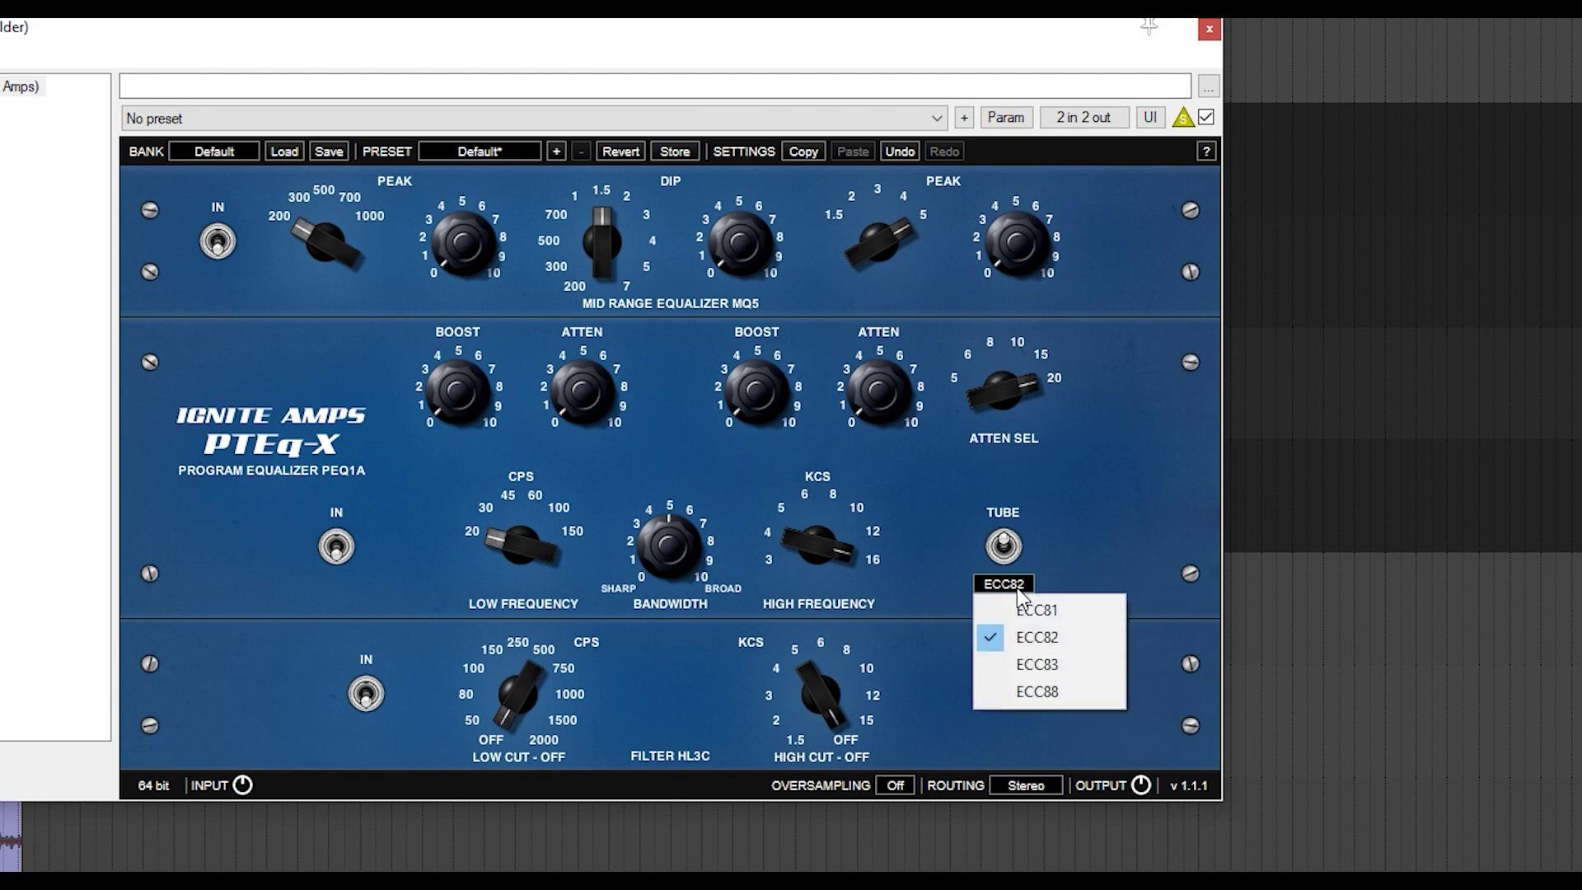
pyautogui.click(1030, 665)
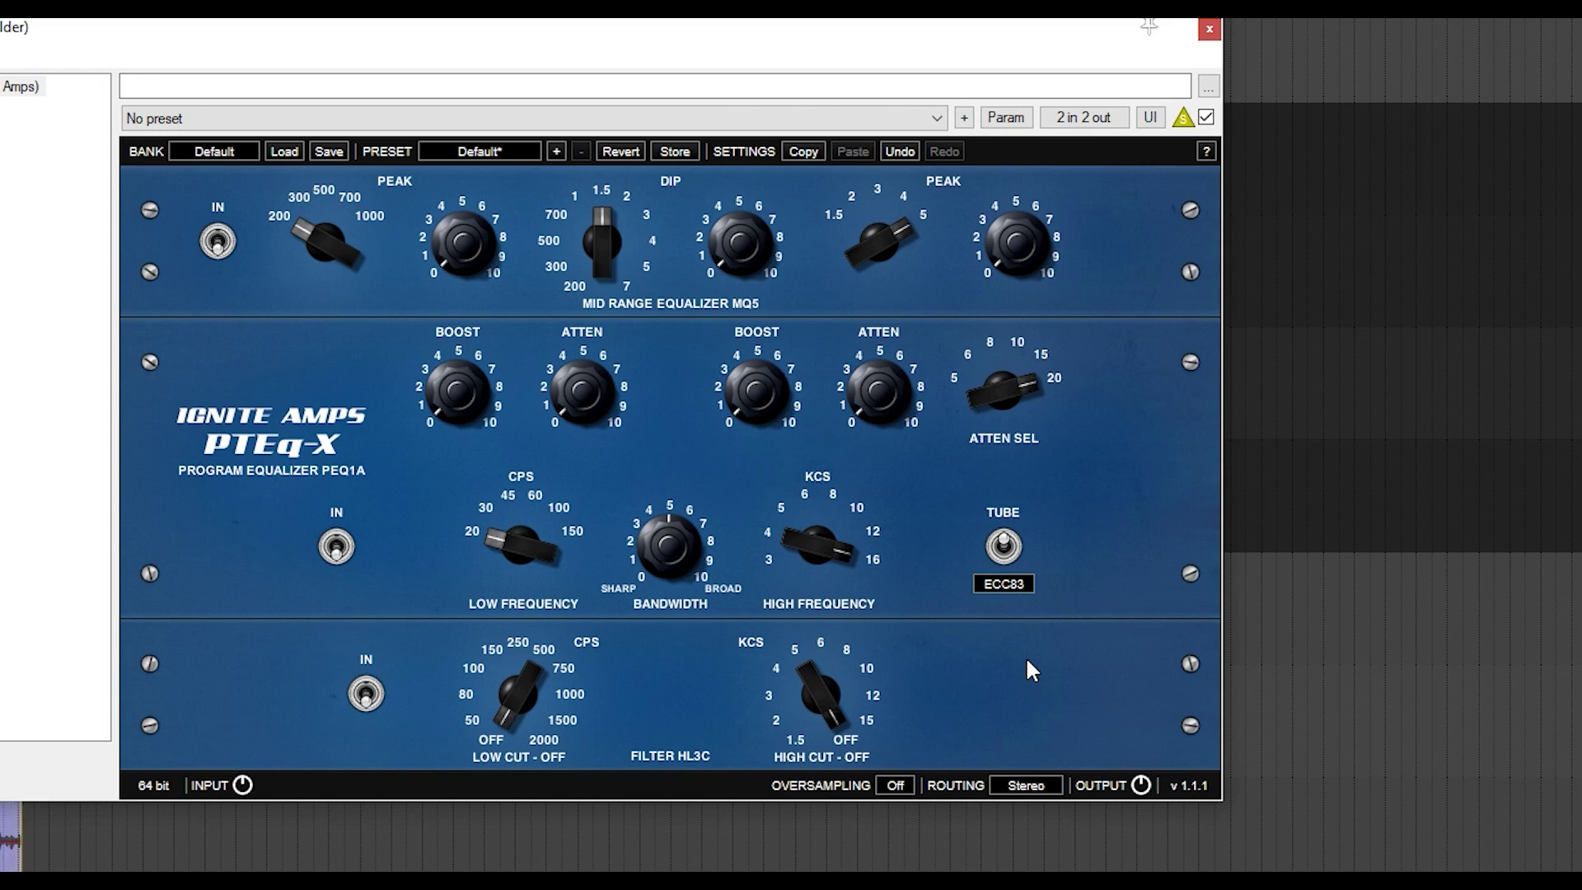
pyautogui.click(1012, 581)
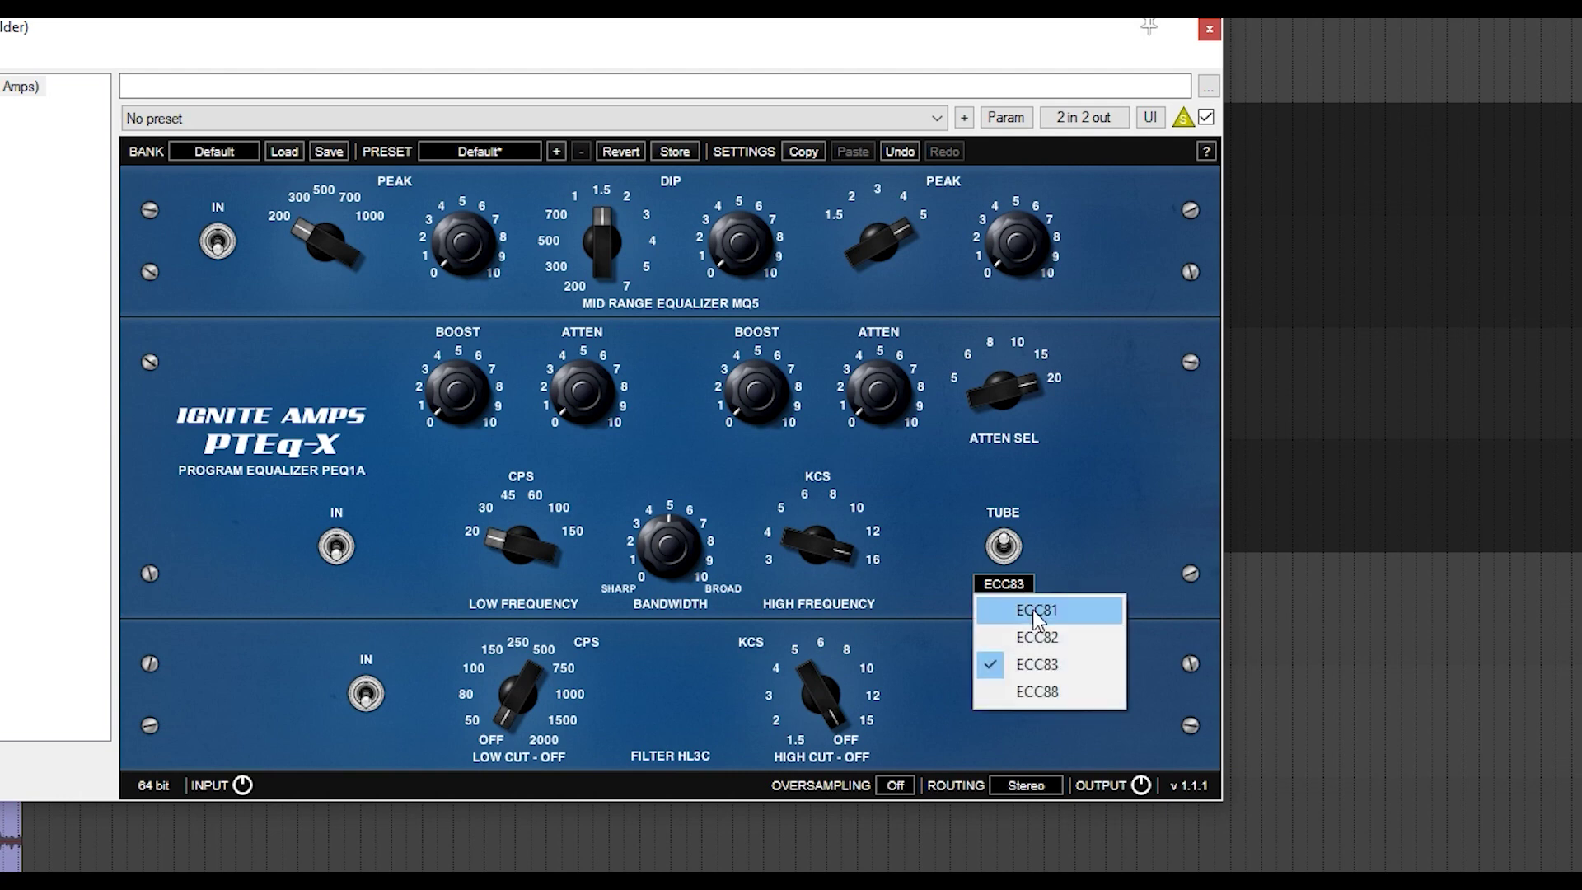
pyautogui.click(1035, 695)
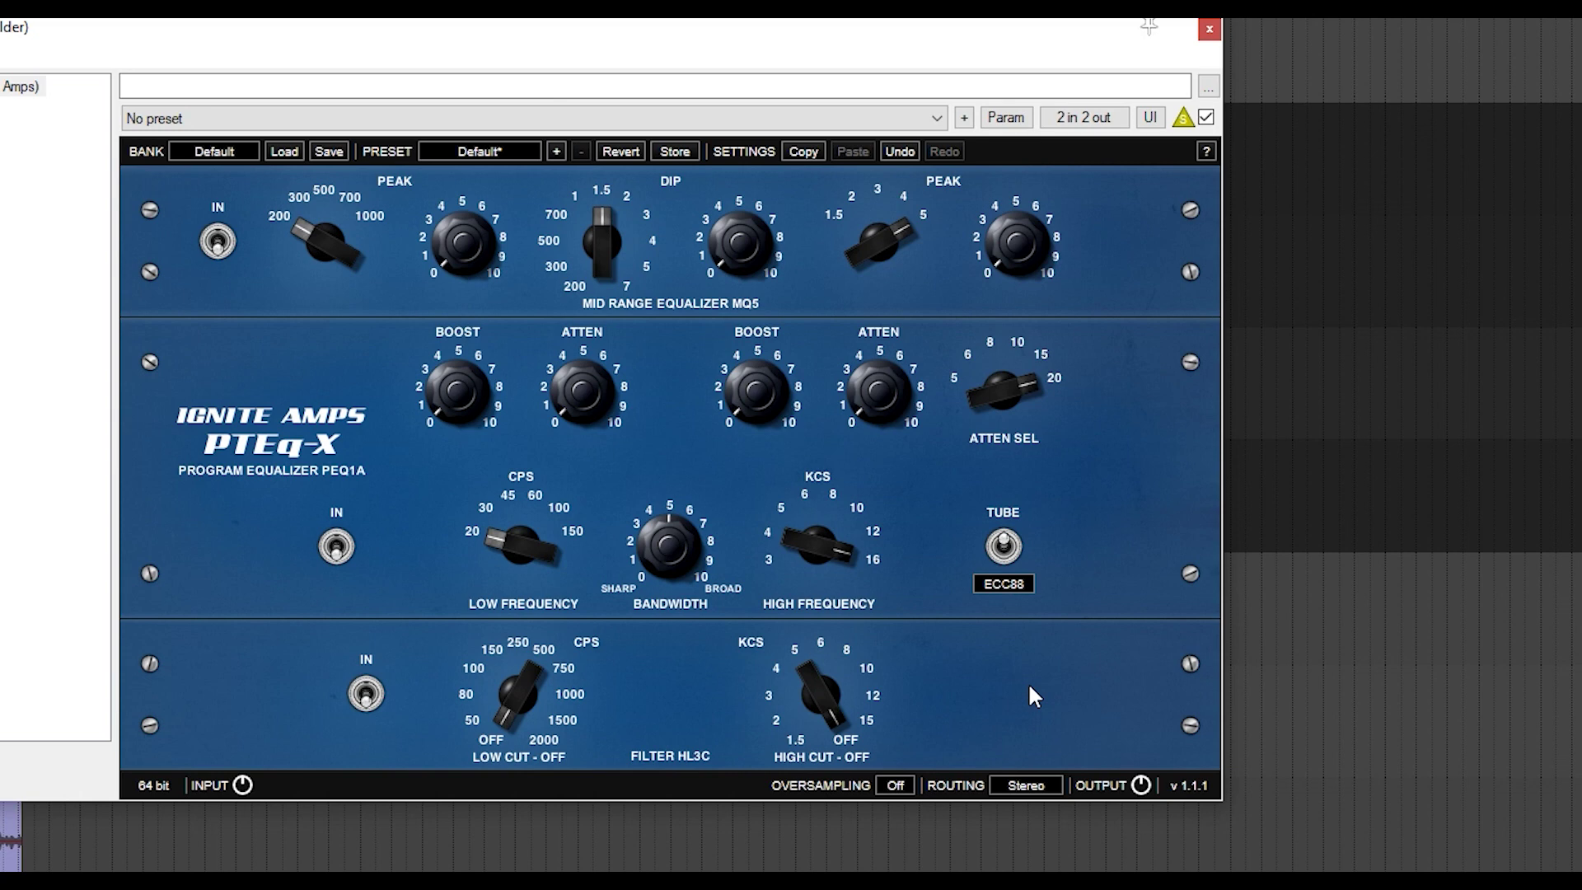
pyautogui.click(1002, 585)
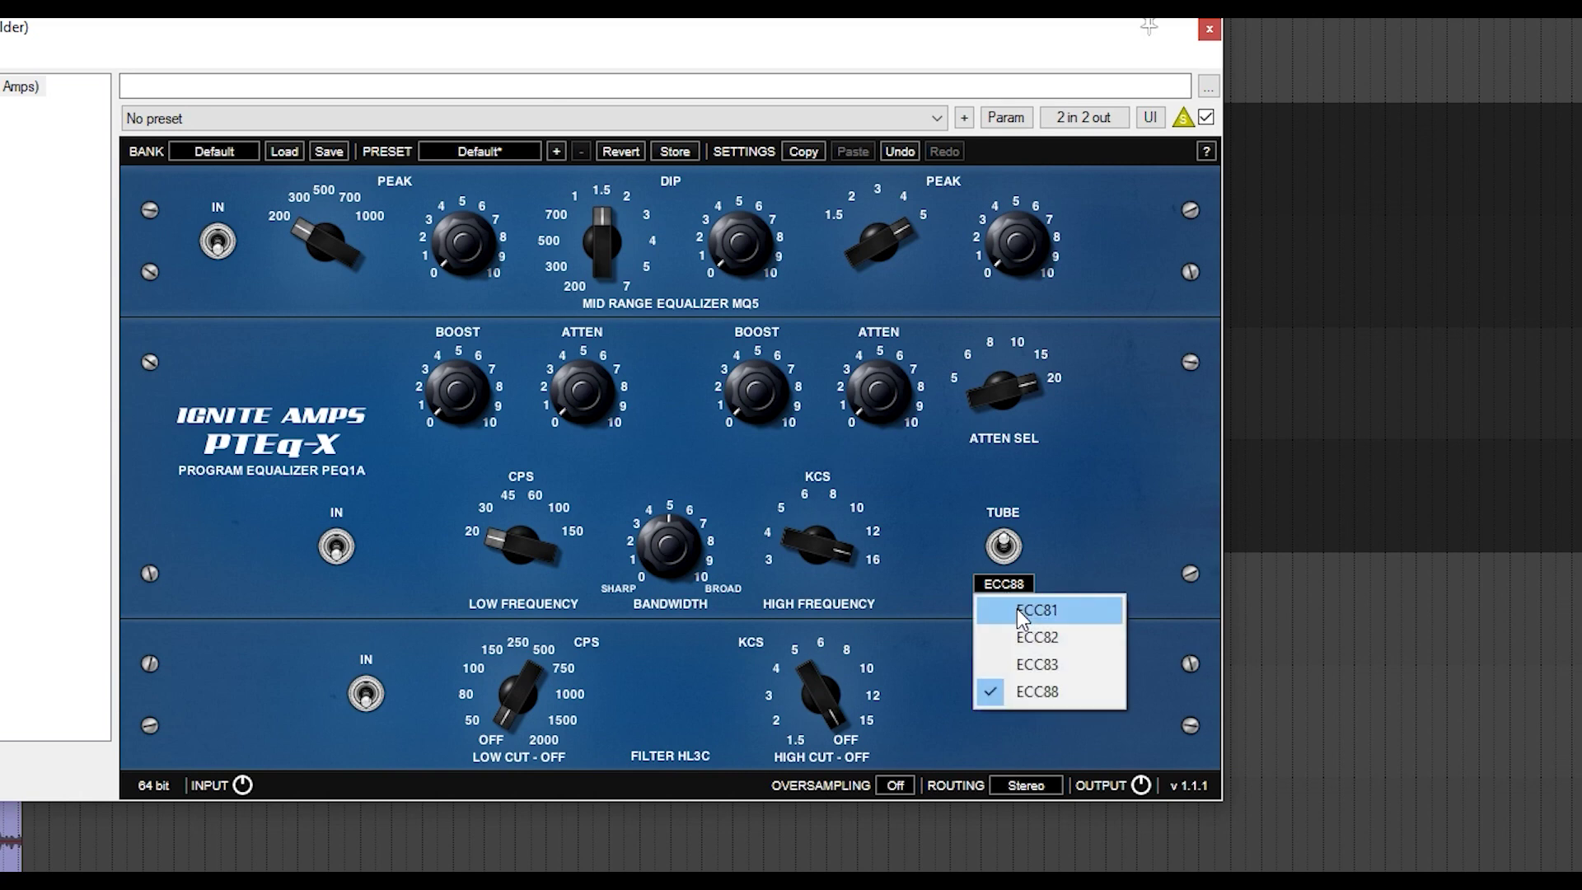
pyautogui.click(1017, 610)
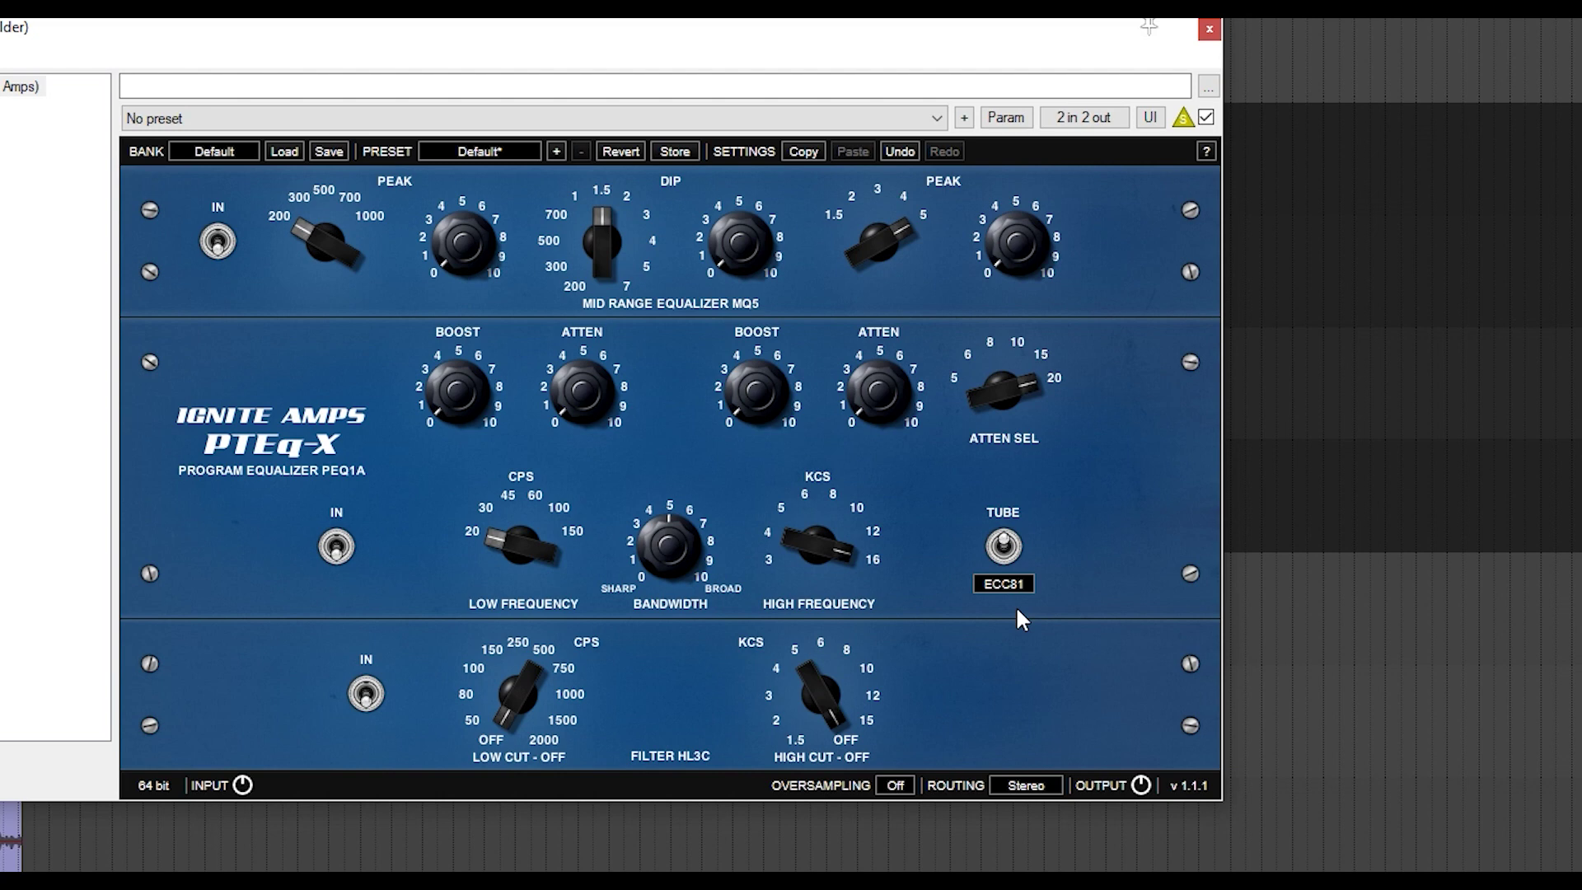
# Step: Turn delta solo off, switch the PEQ1A tube stage on and toggle the HL3C filter section
pyautogui.rightClick(1187, 125)
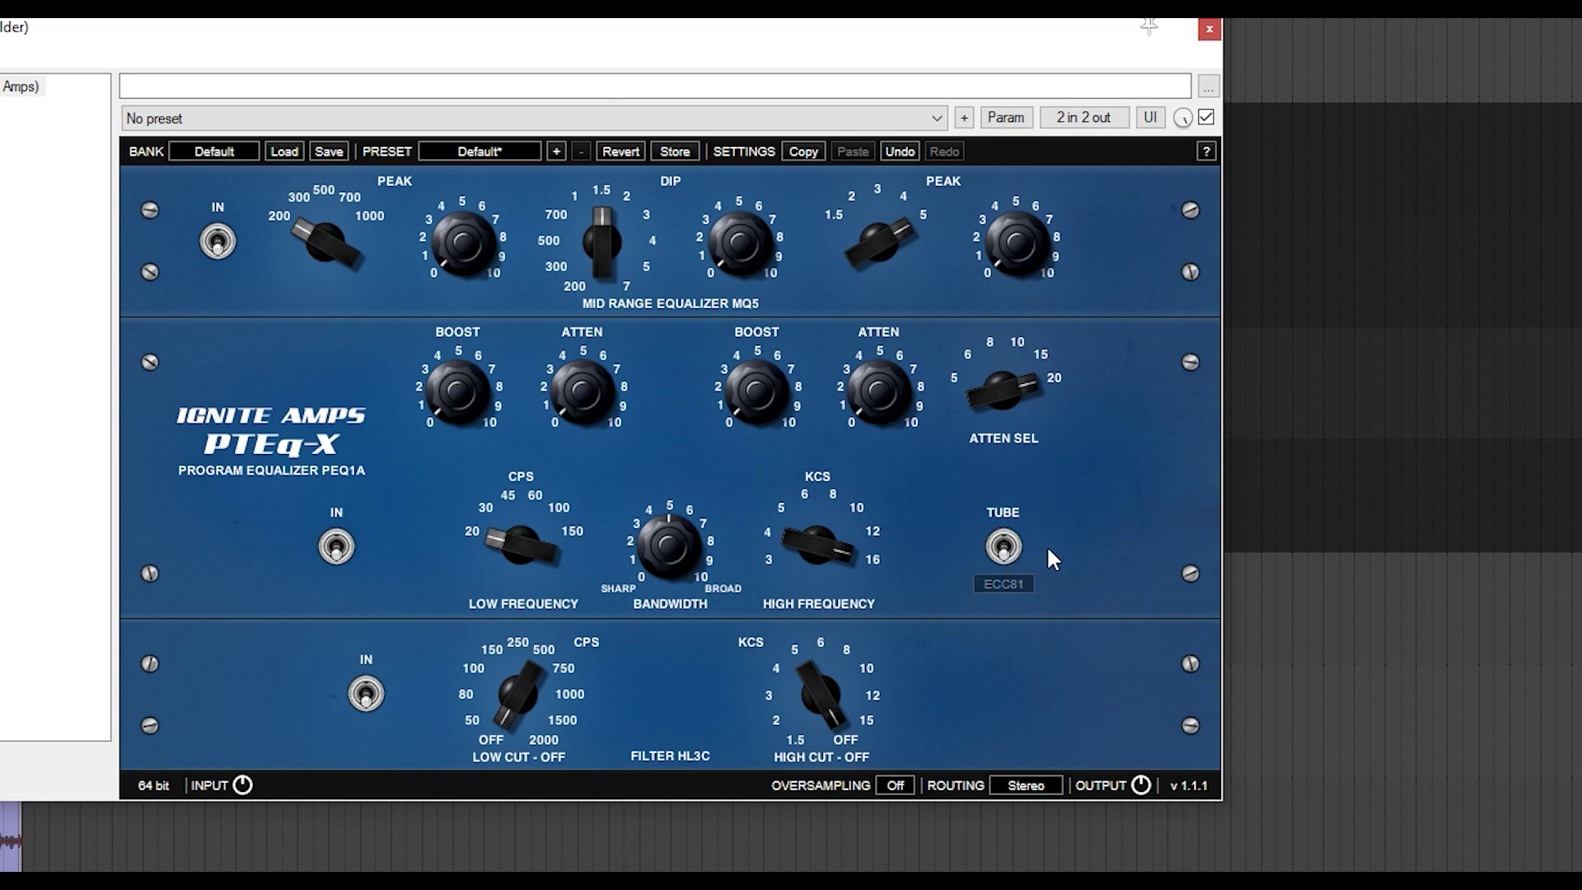
pyautogui.click(1003, 548)
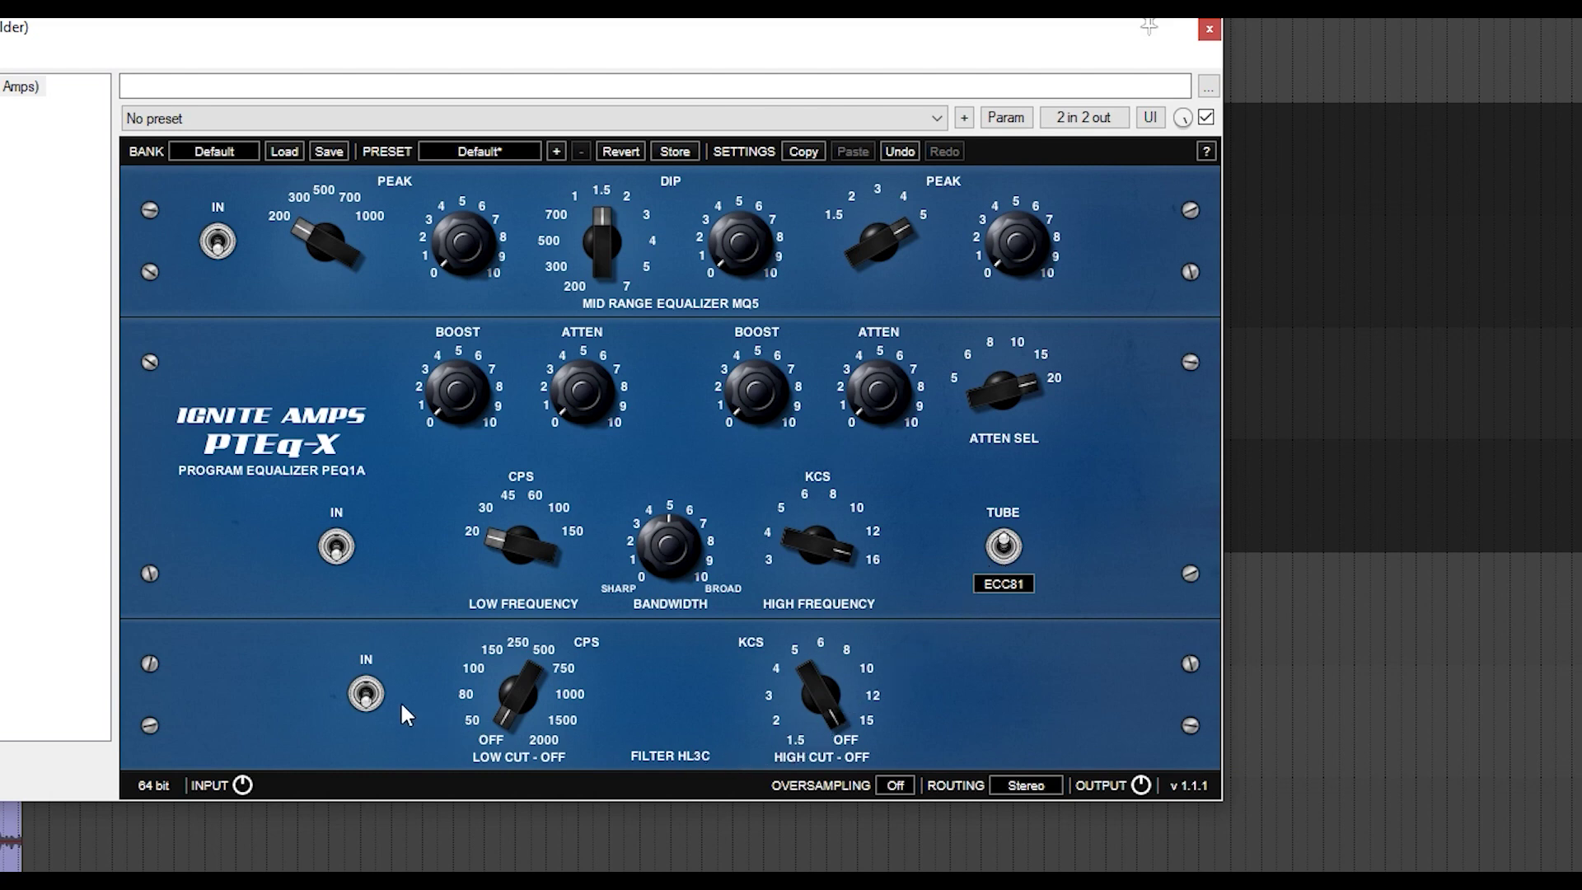
pyautogui.click(365, 692)
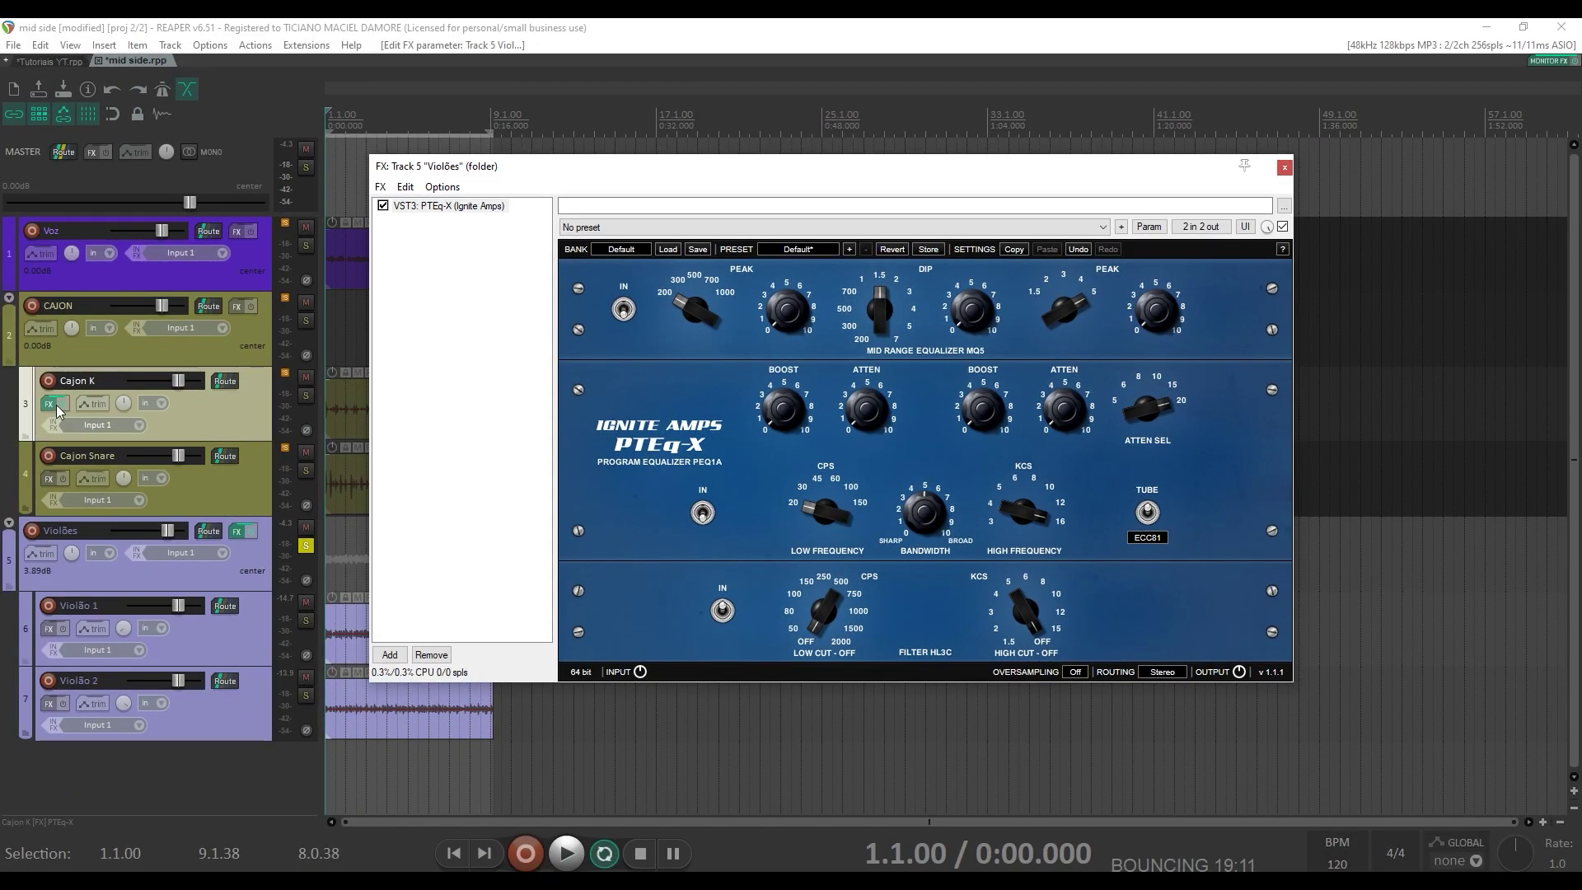
# Step: Copy PTEq-X from the Violões track to the Voz track, and play Voz soloed in place of Violões
pyautogui.click(238, 534)
pyautogui.moveTo(236, 531); pyautogui.dragTo(232, 276)
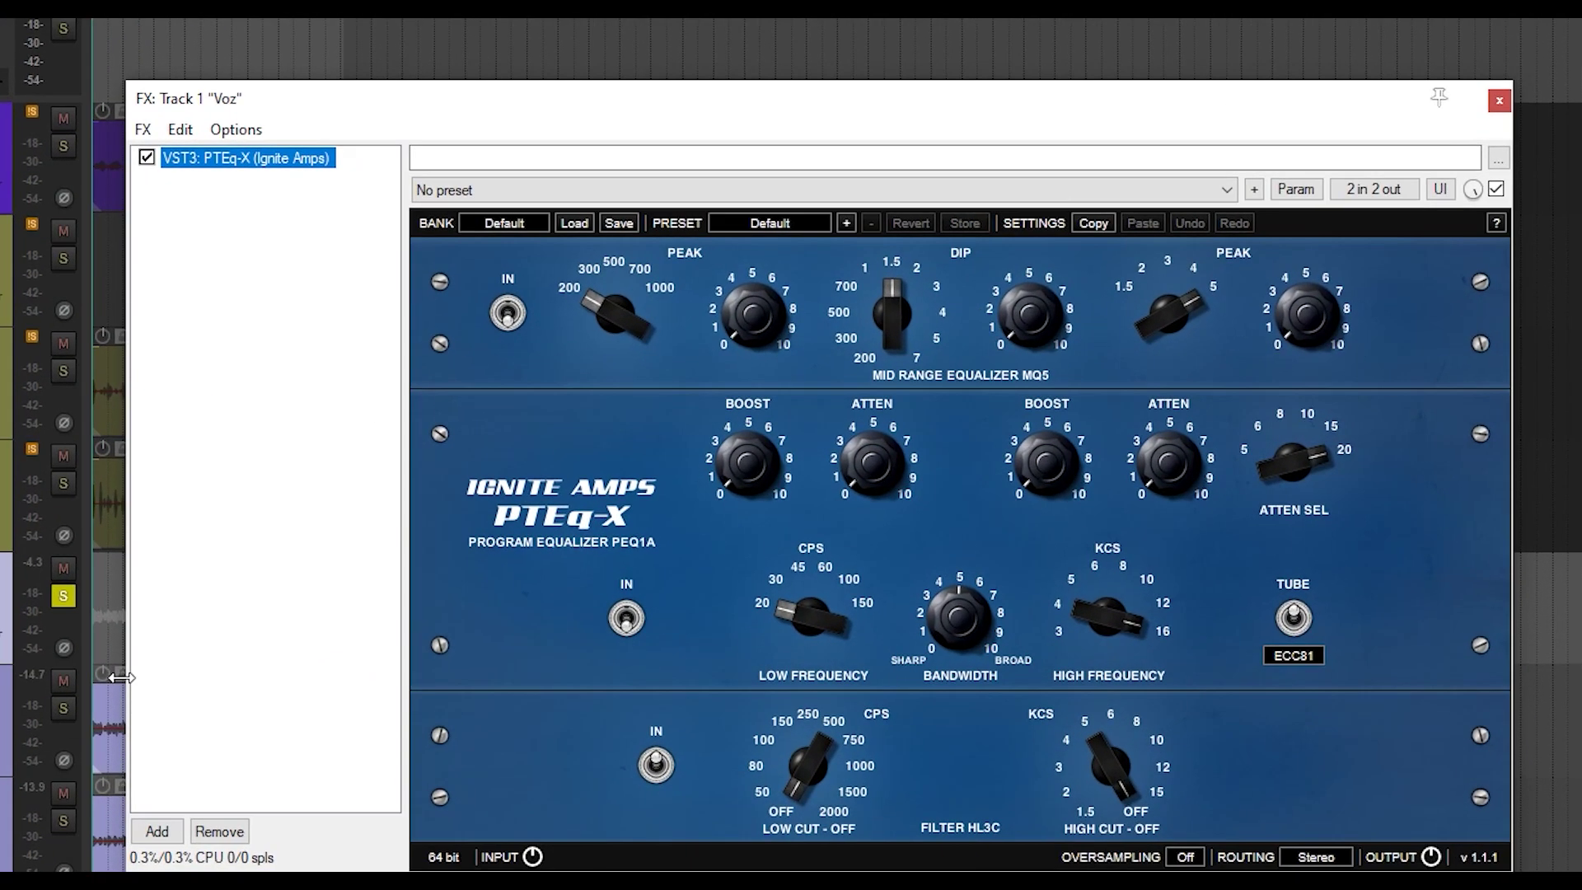
pyautogui.click(66, 600)
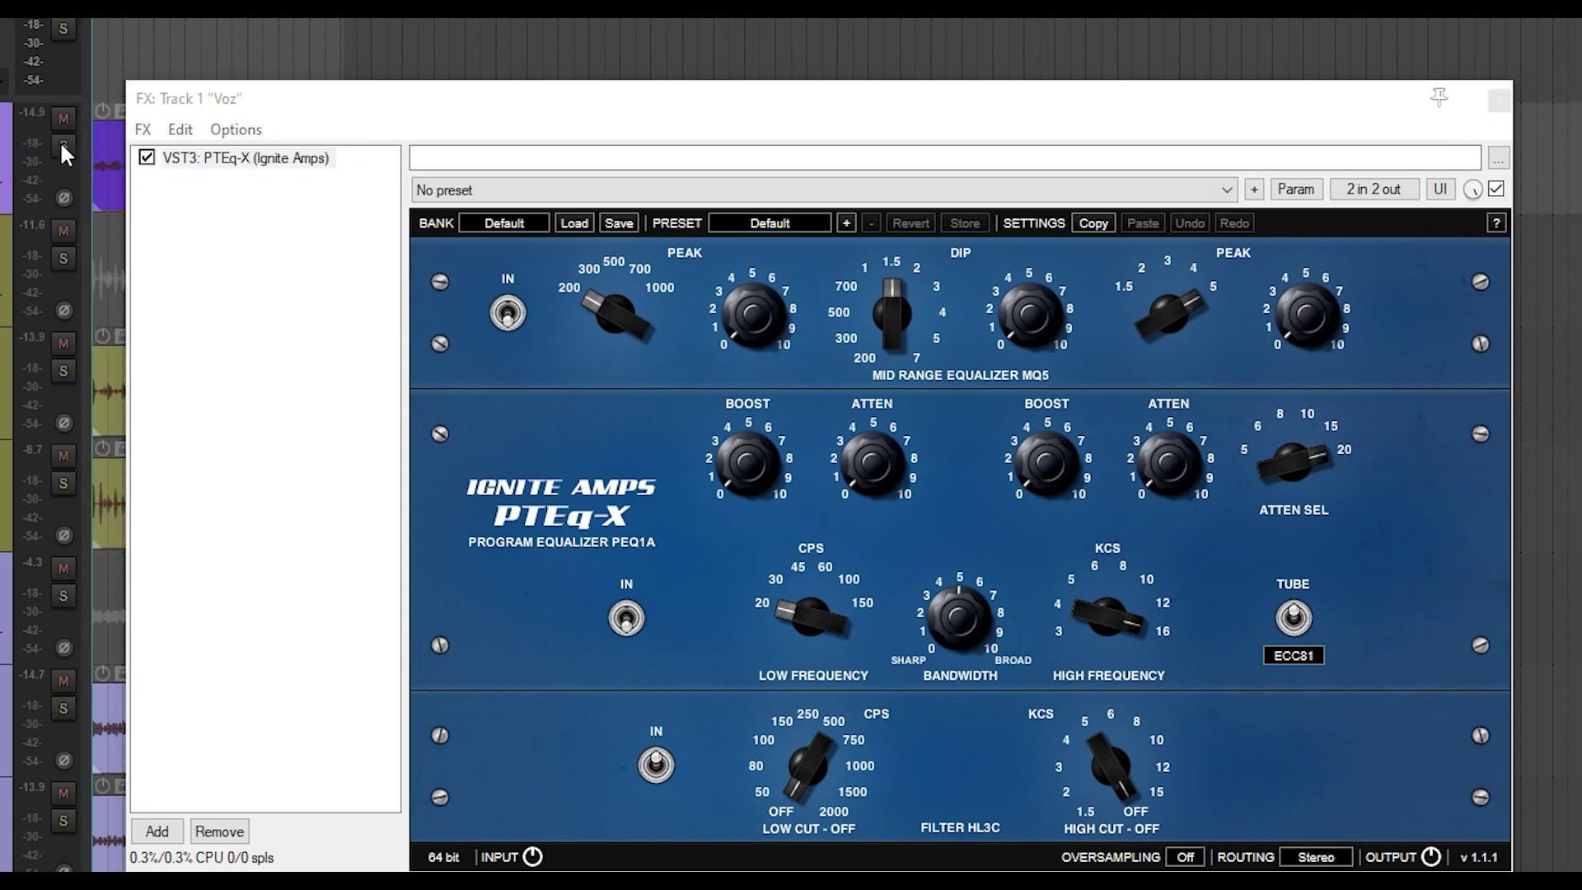
pyautogui.click(61, 146)
pyautogui.press('space')
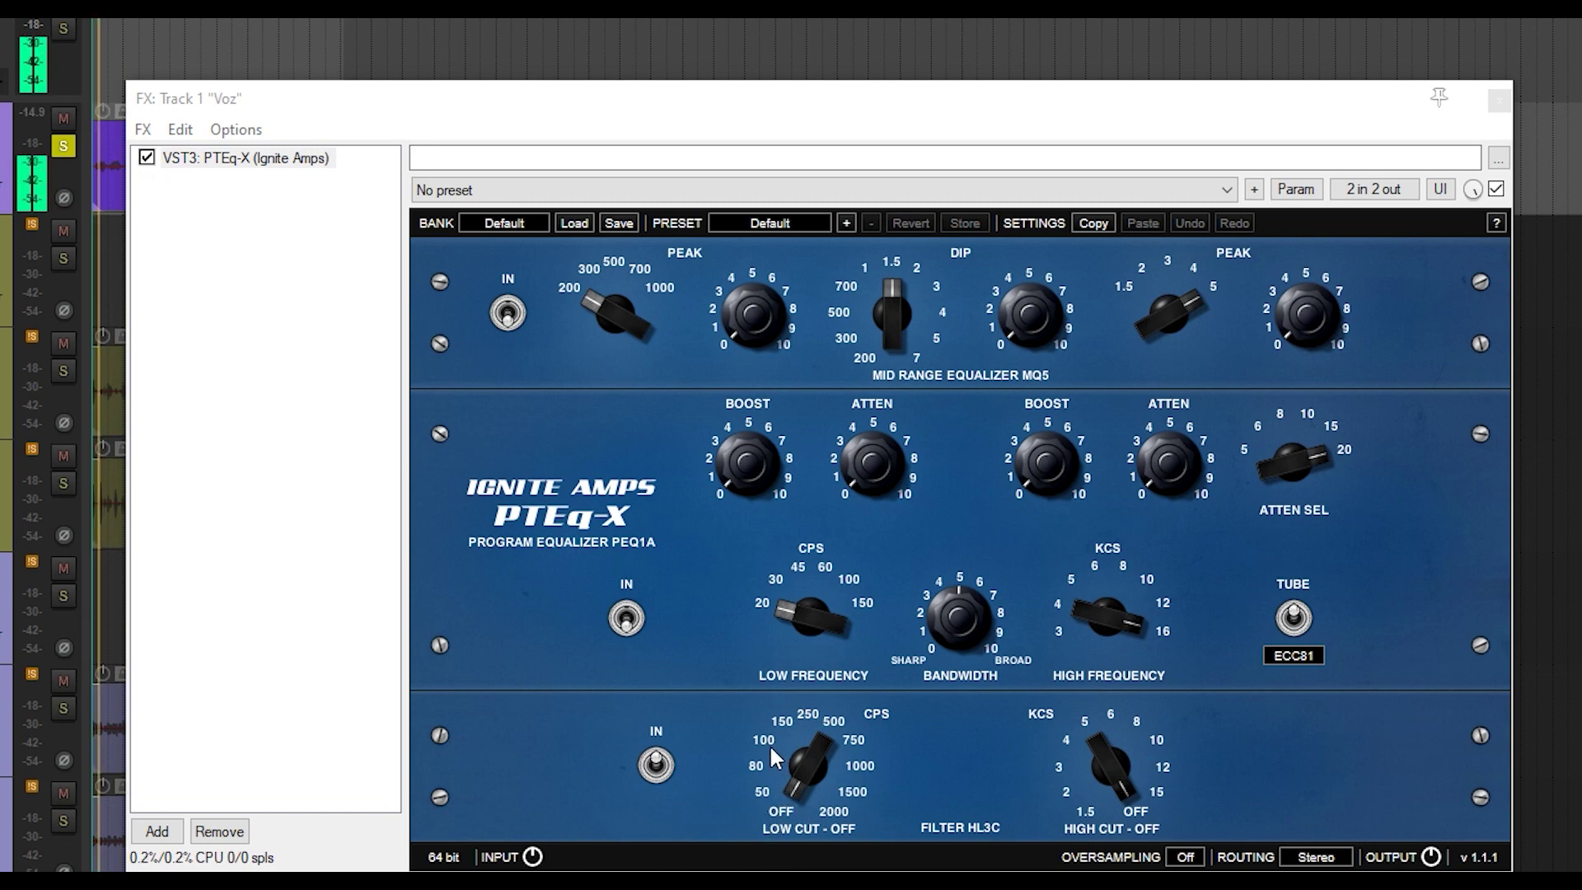
# Step: Sweep the HL3C low cut up to 250 during playback, set it to 100 and toggle the filter section
pyautogui.moveTo(769, 744); pyautogui.dragTo(843, 622)
pyautogui.moveTo(830, 695); pyautogui.dragTo(821, 729)
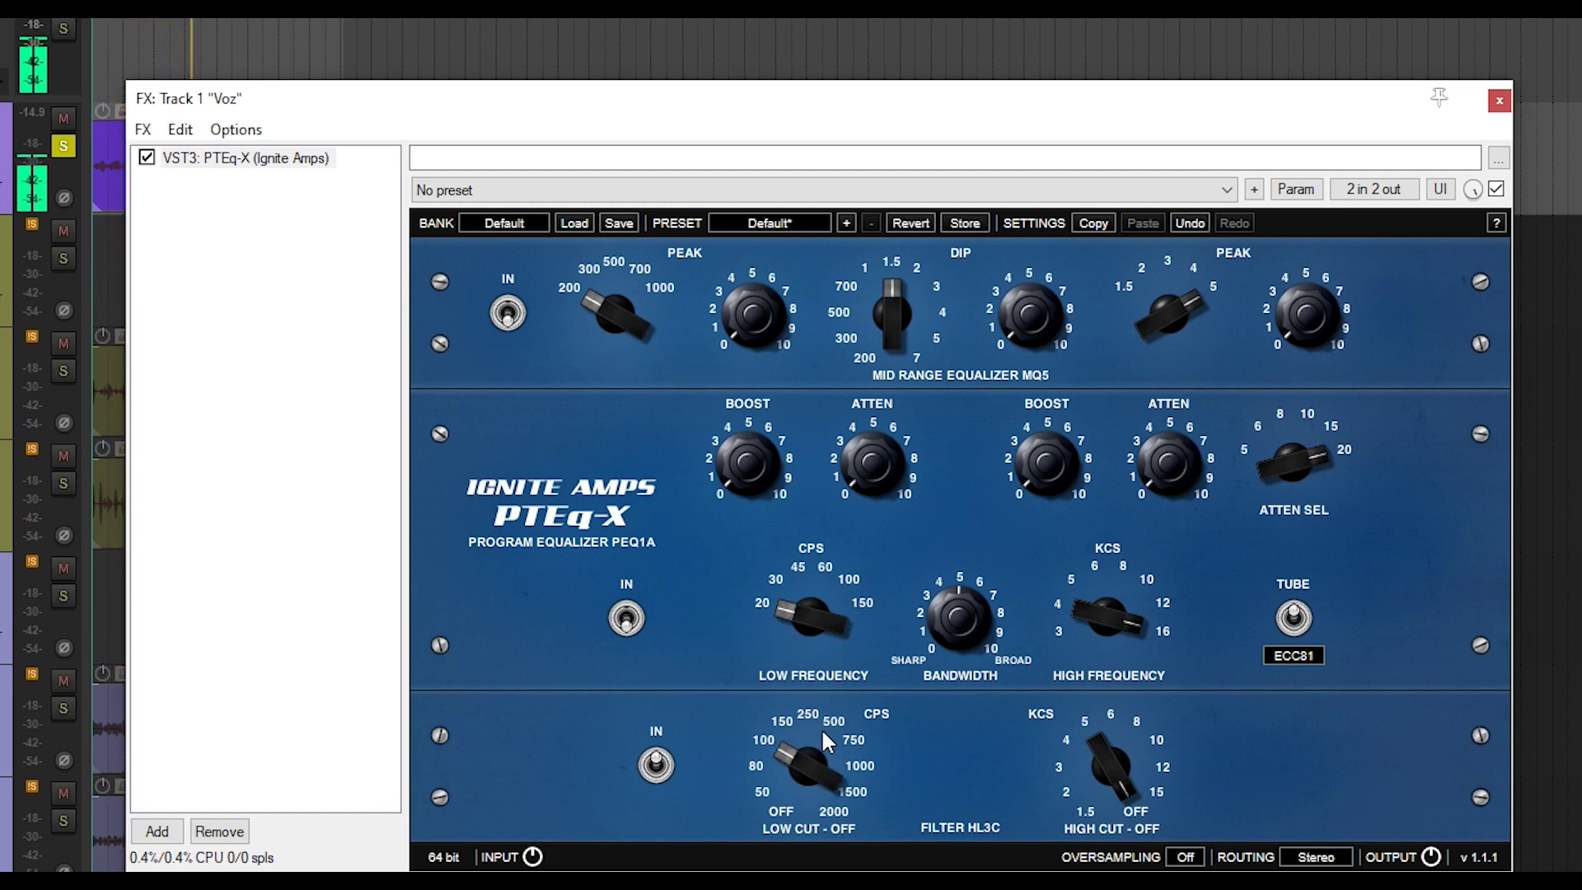
pyautogui.scroll(1, 809, 760)
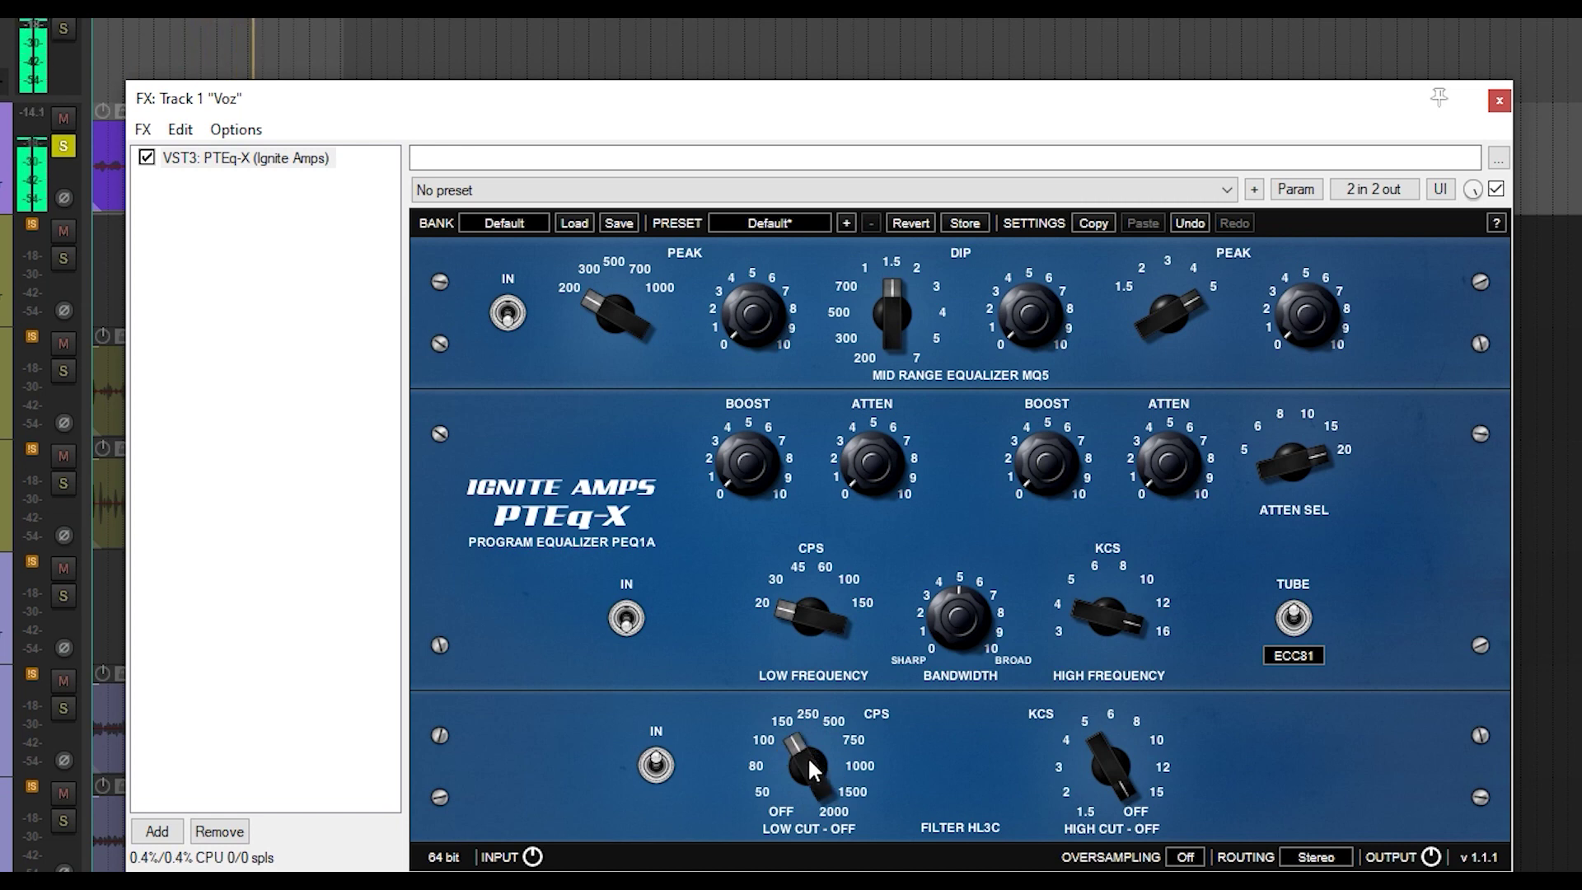
pyautogui.scroll(1, 810, 762)
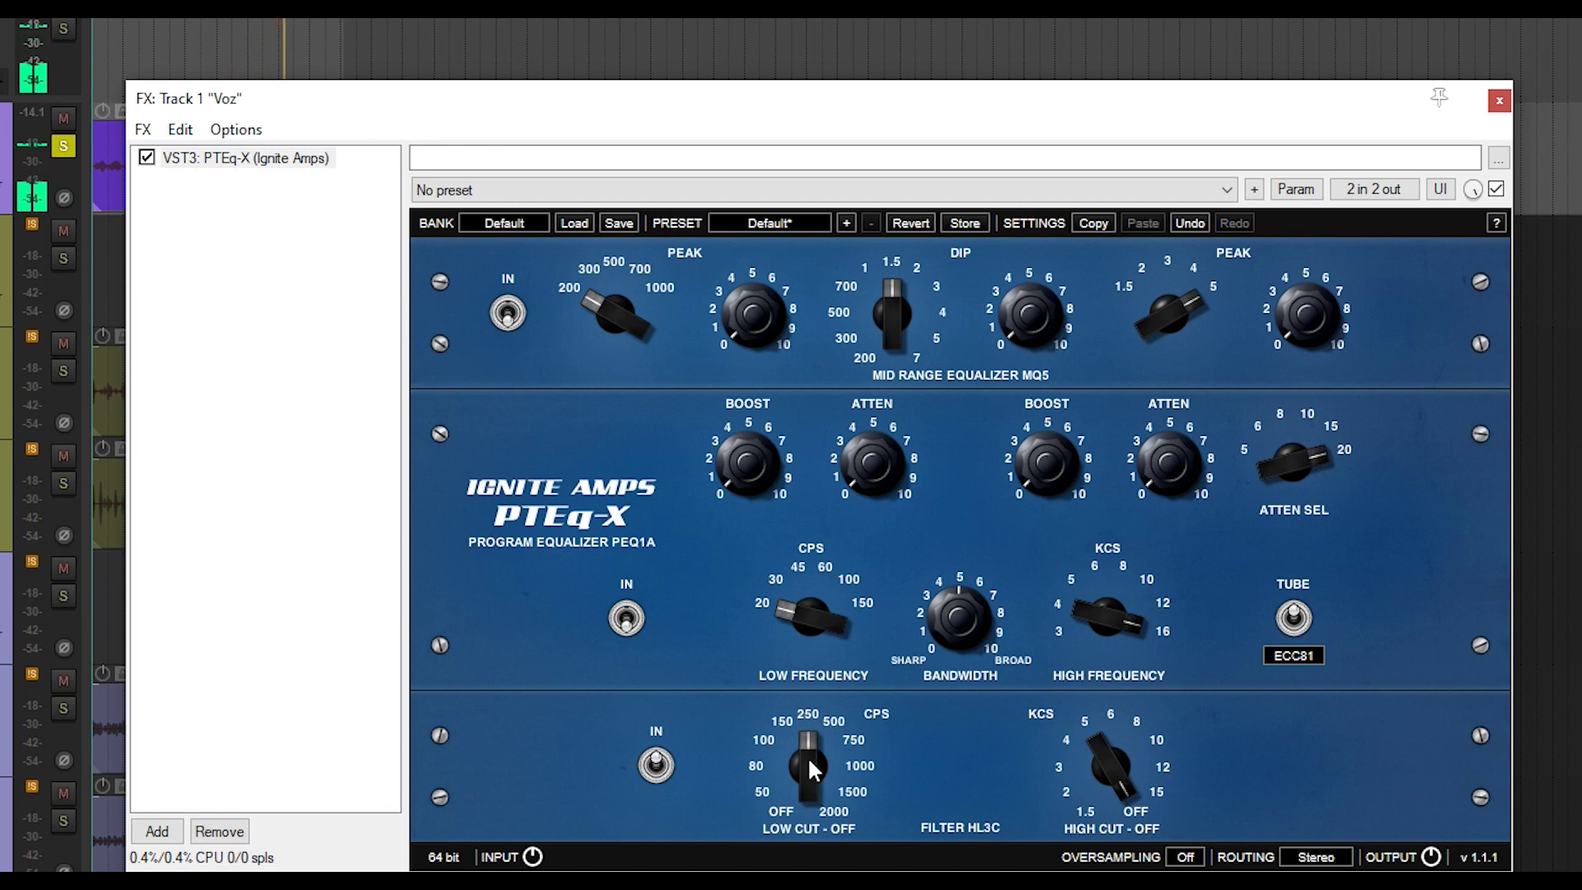
pyautogui.scroll(-1, 807, 755)
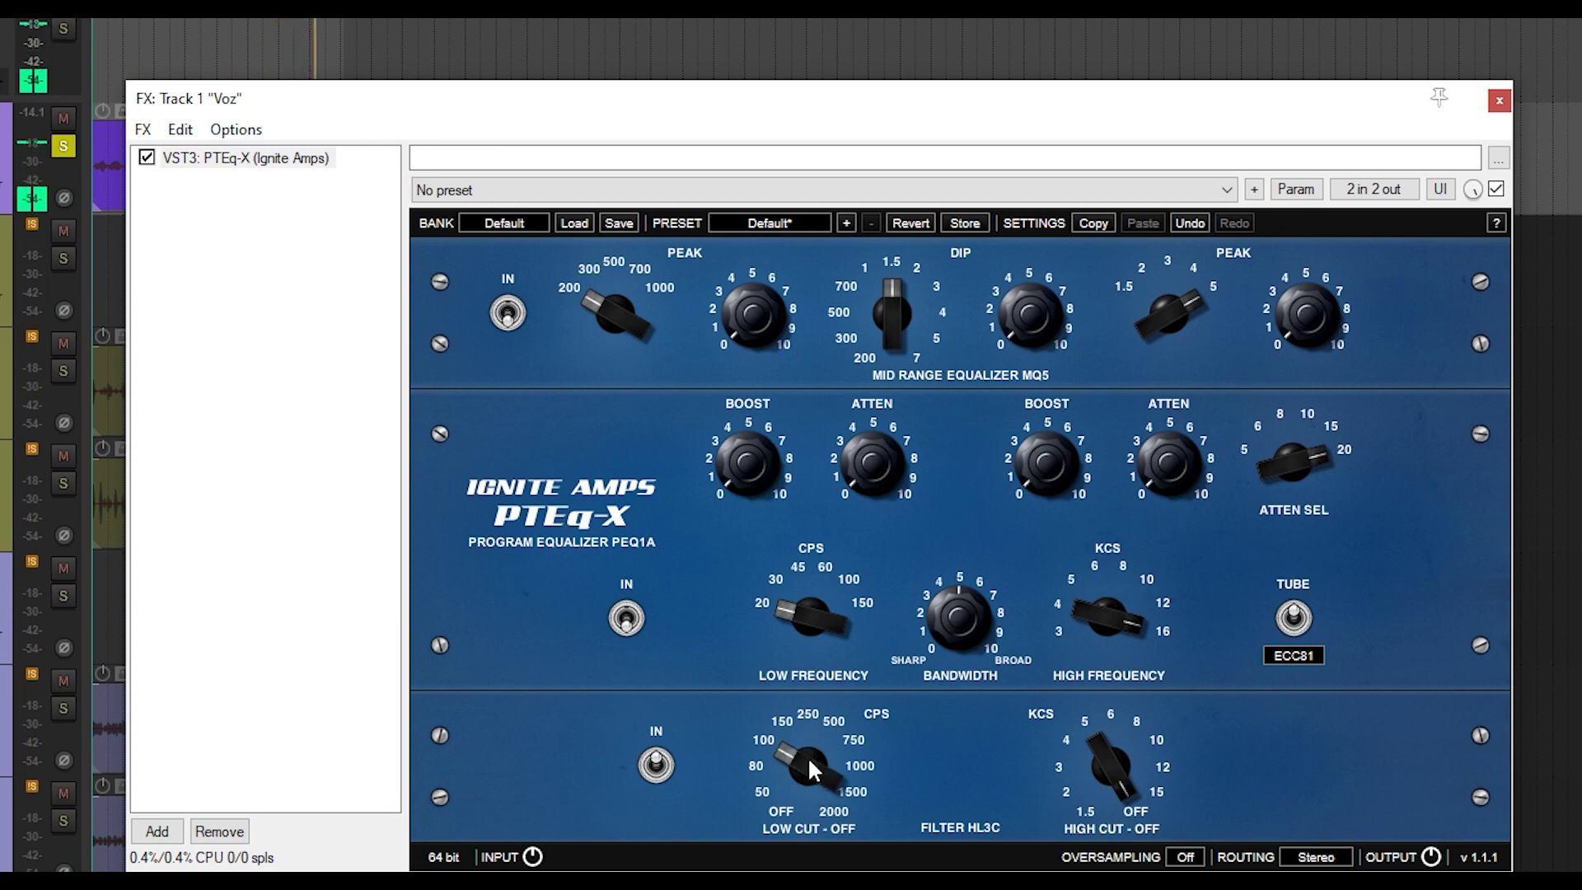
pyautogui.scroll(-1, 809, 760)
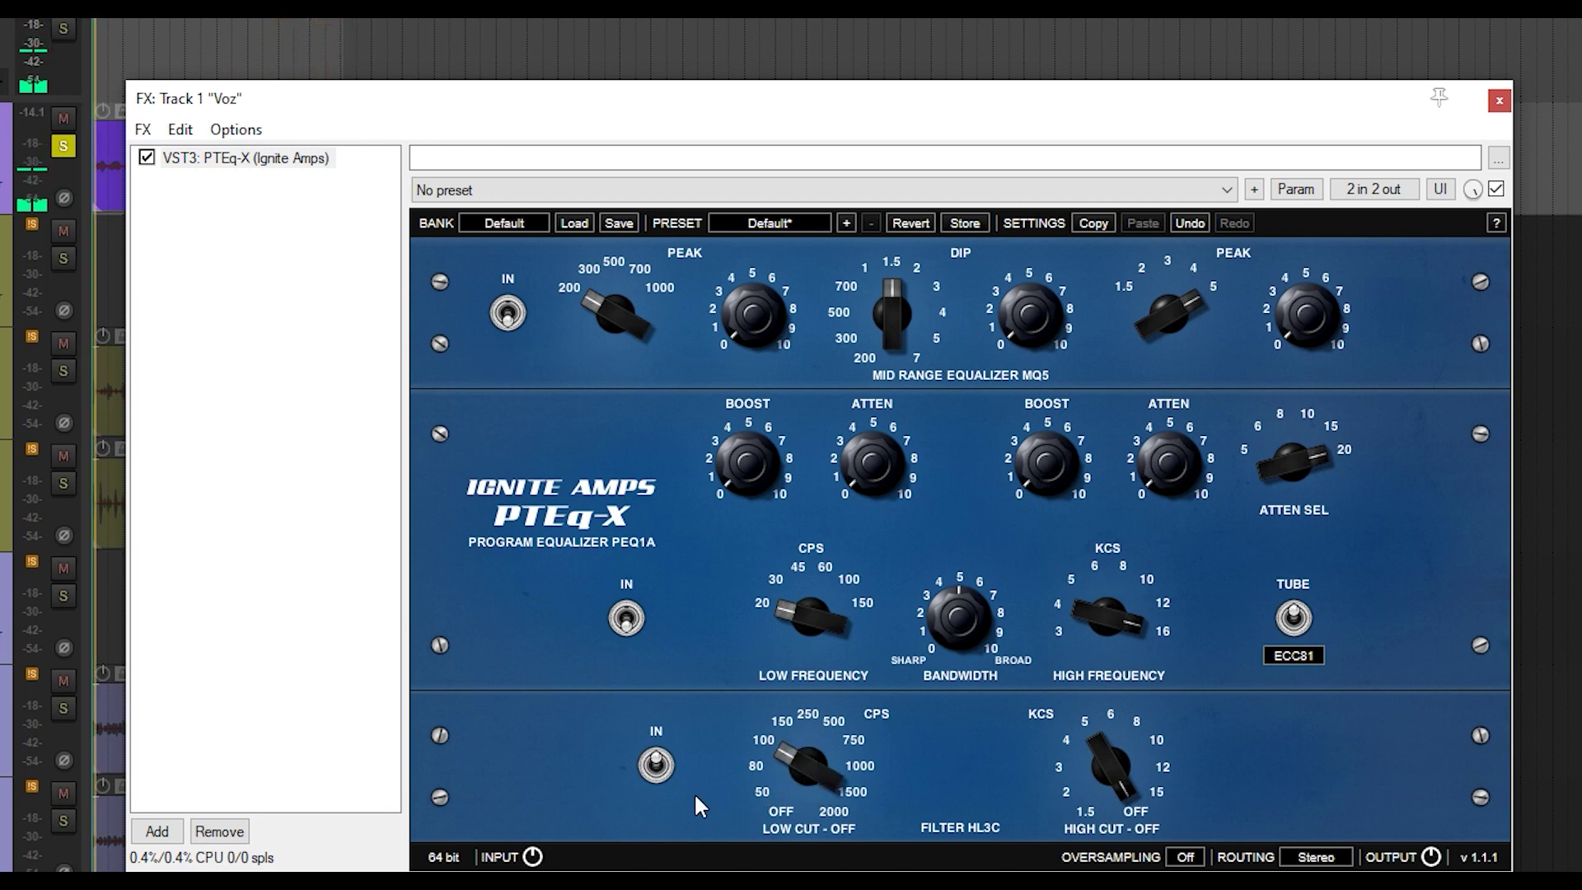
pyautogui.click(656, 764)
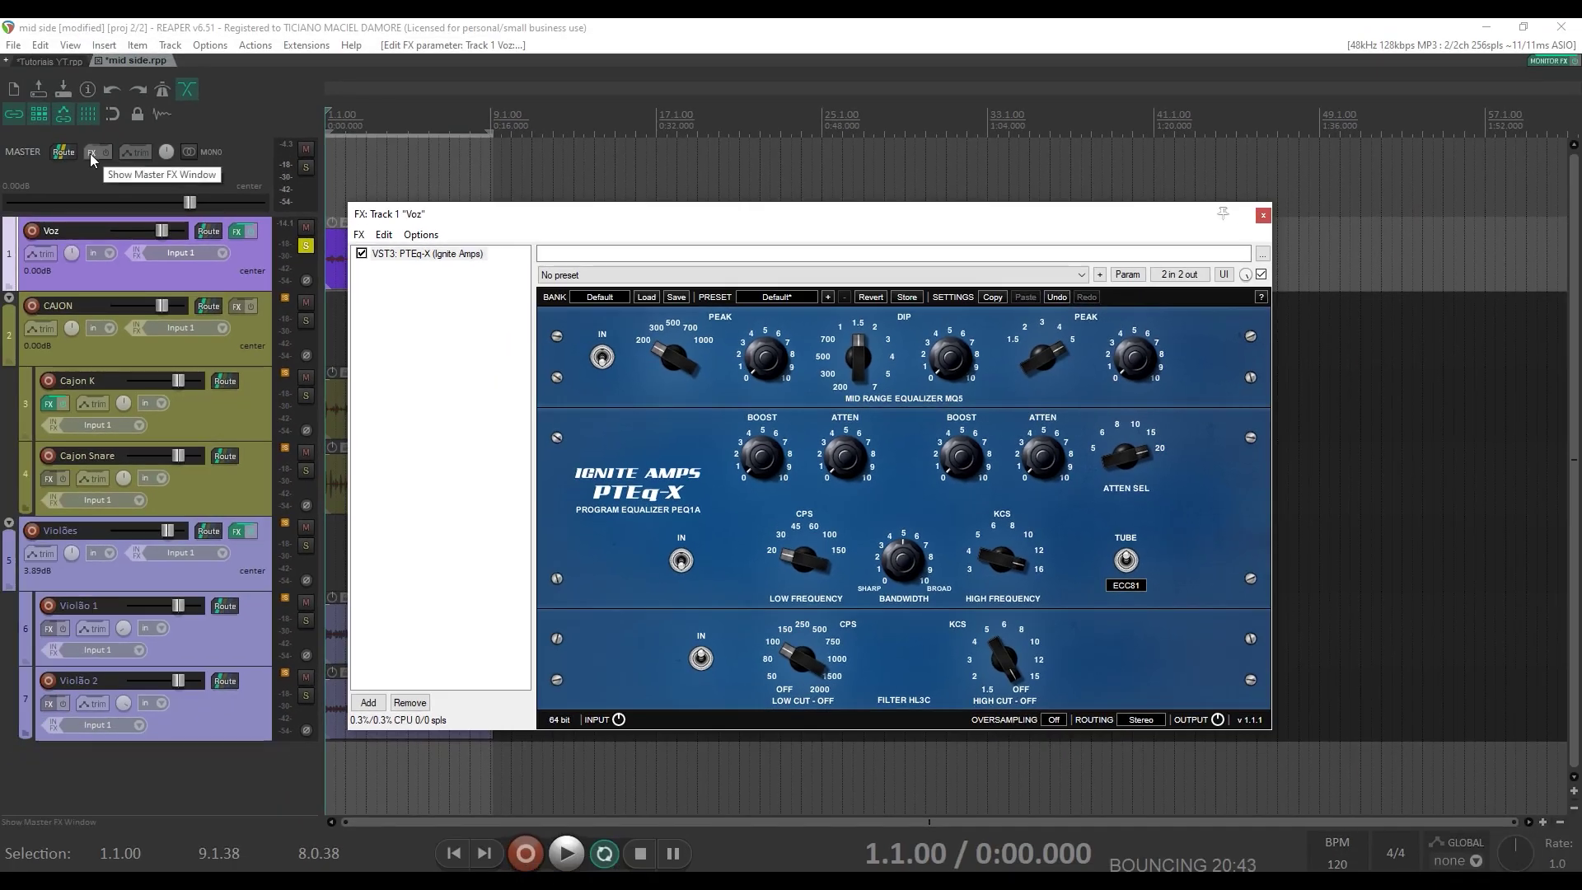
# Step: Add the VST3 PTEq-X plug-in to the master track and unsolo the Voz track
pyautogui.click(90, 153)
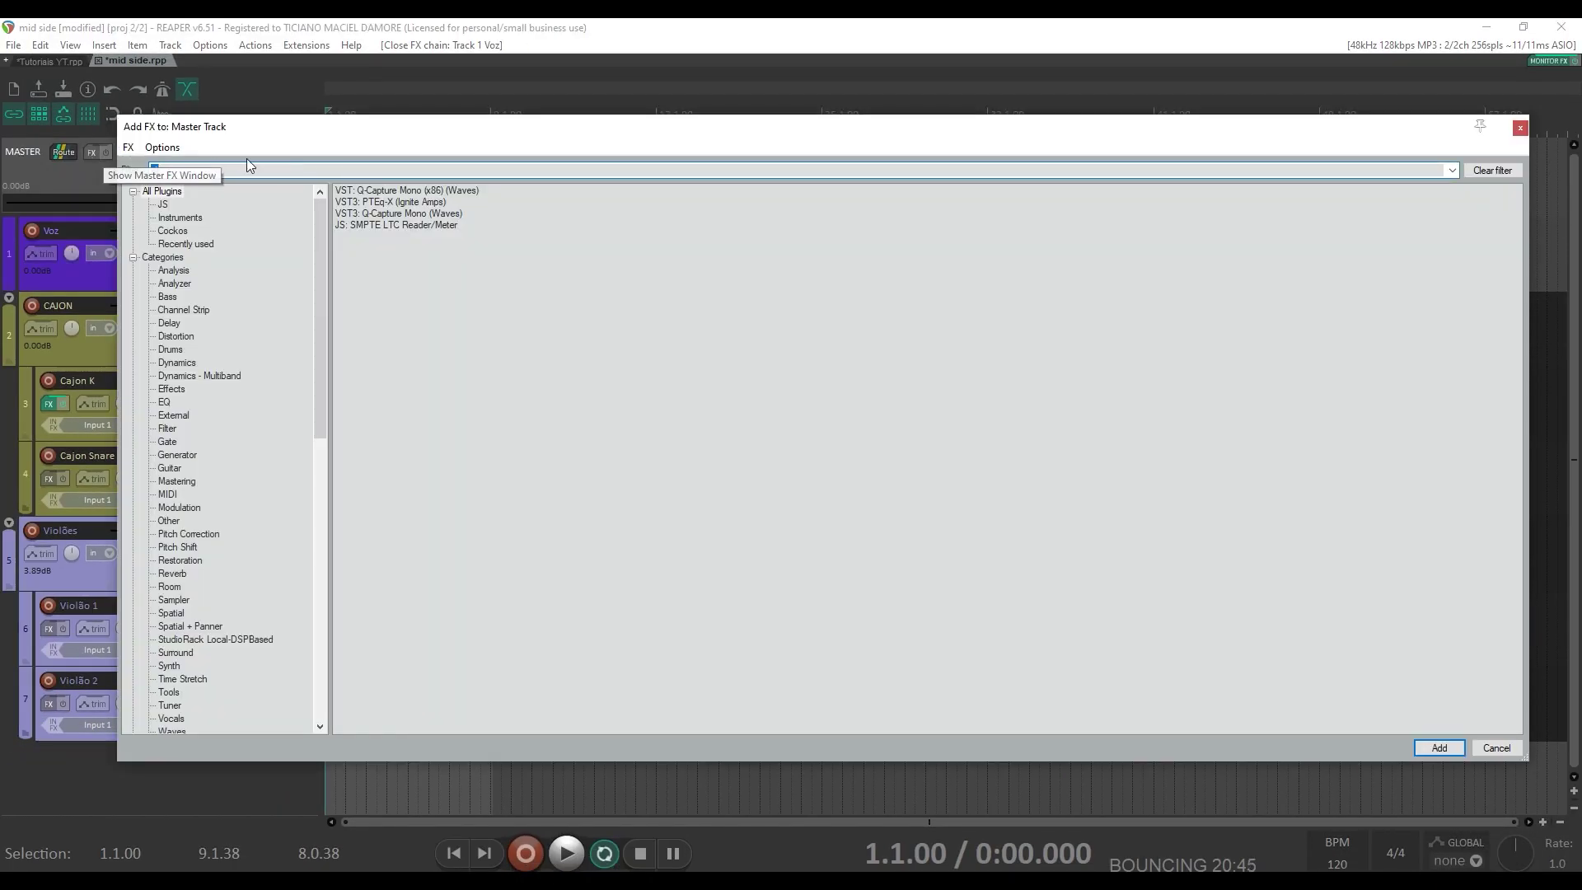
pyautogui.doubleClick(363, 202)
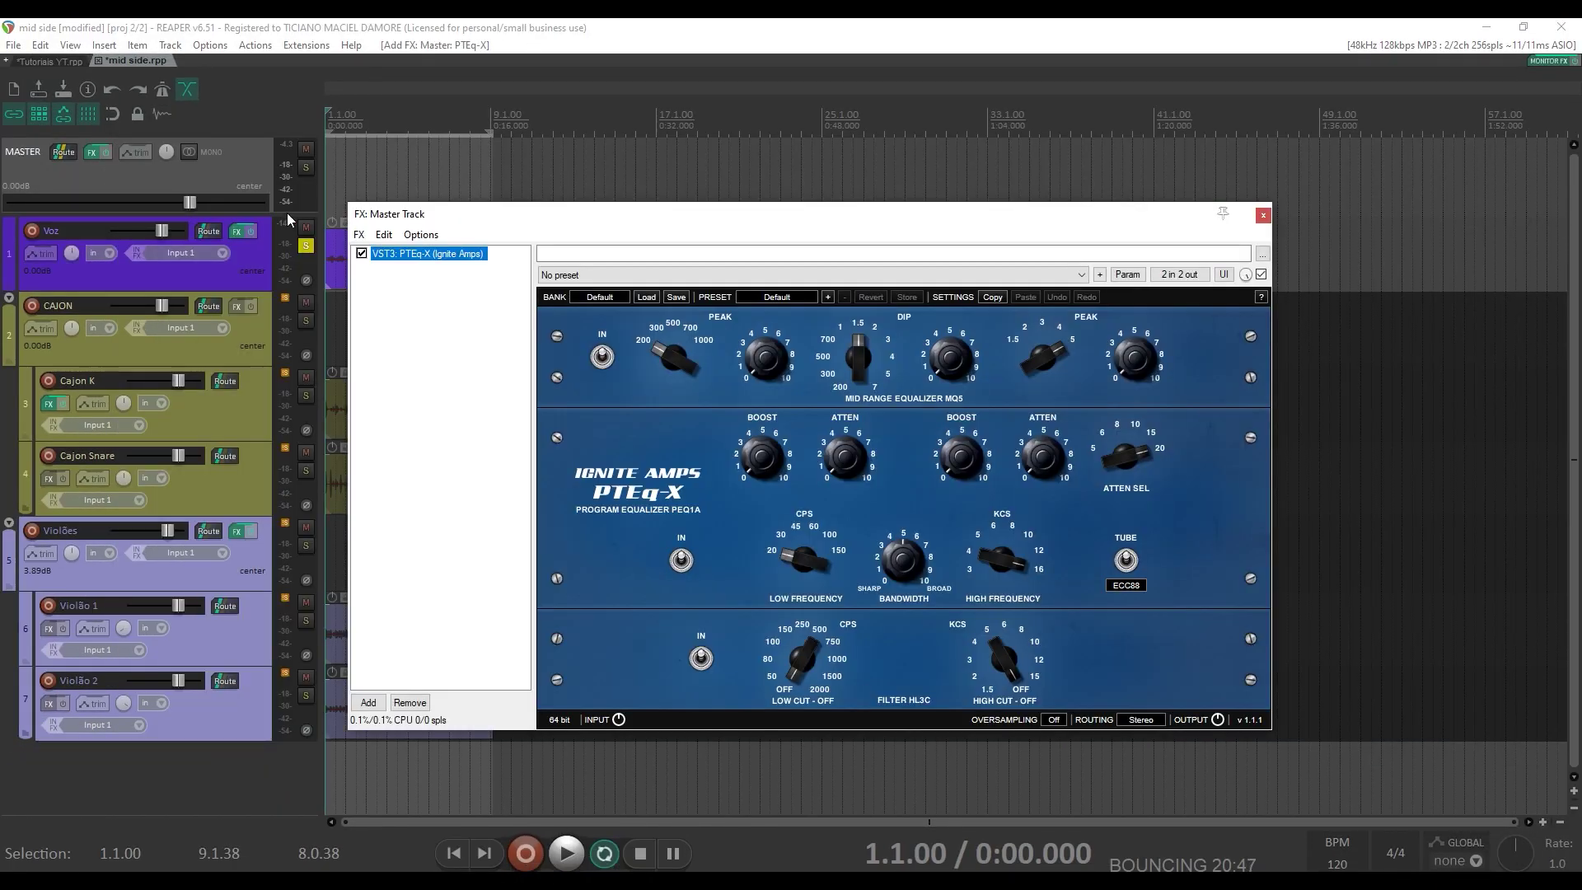
pyautogui.click(307, 246)
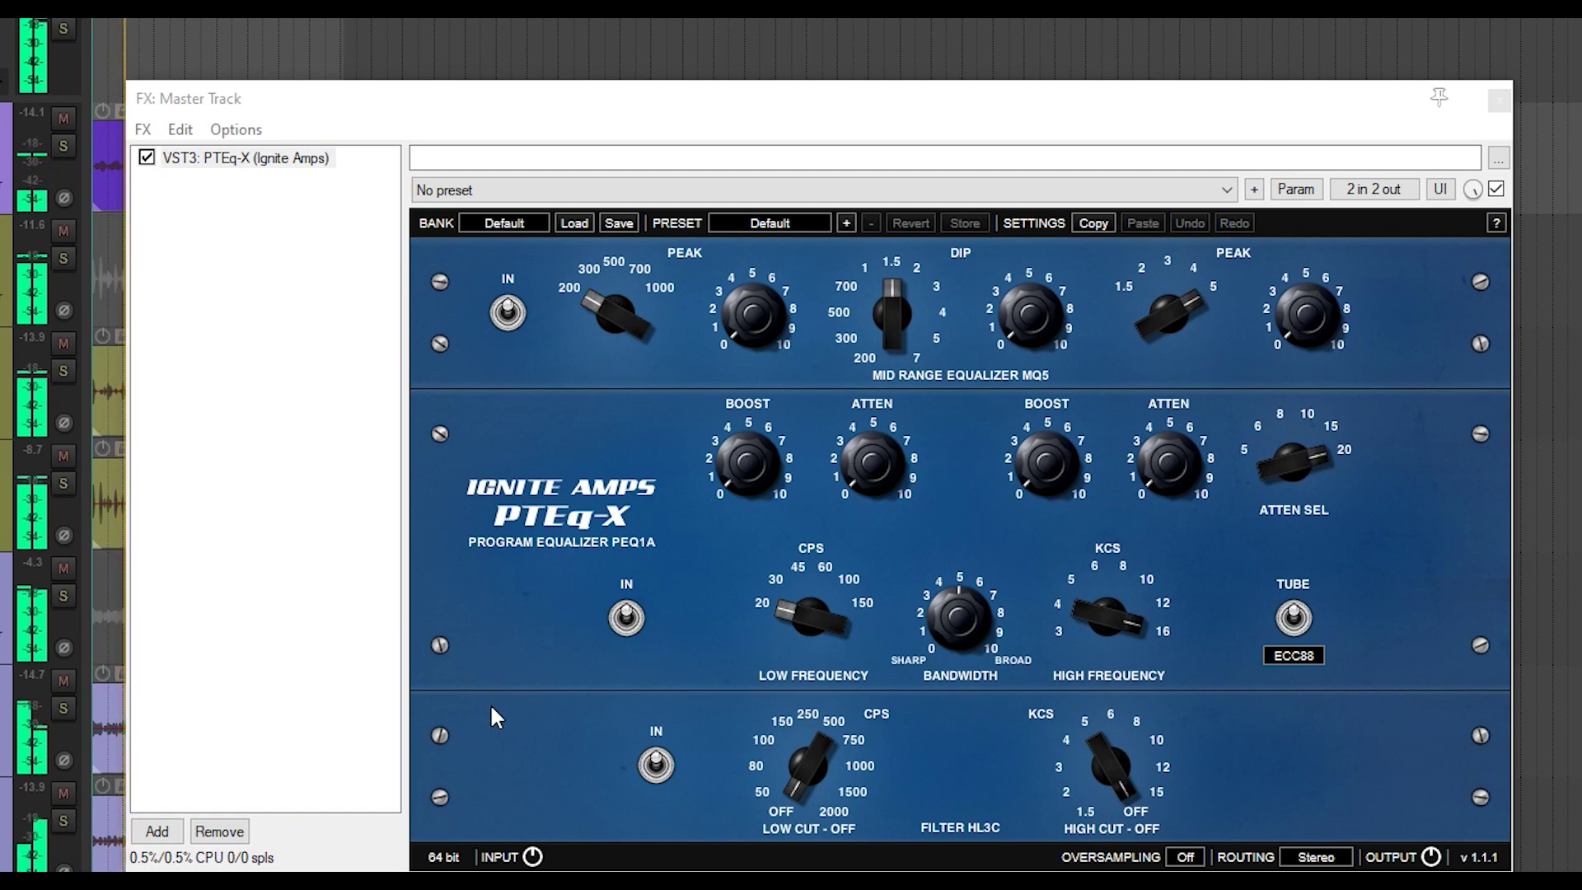
# Step: Lower the master PTEq-X's output to about -5.76 dB, raise its input, and compare the mix with the plug-in bypassed and active
pyautogui.moveTo(1432, 853); pyautogui.dragTo(1431, 875)
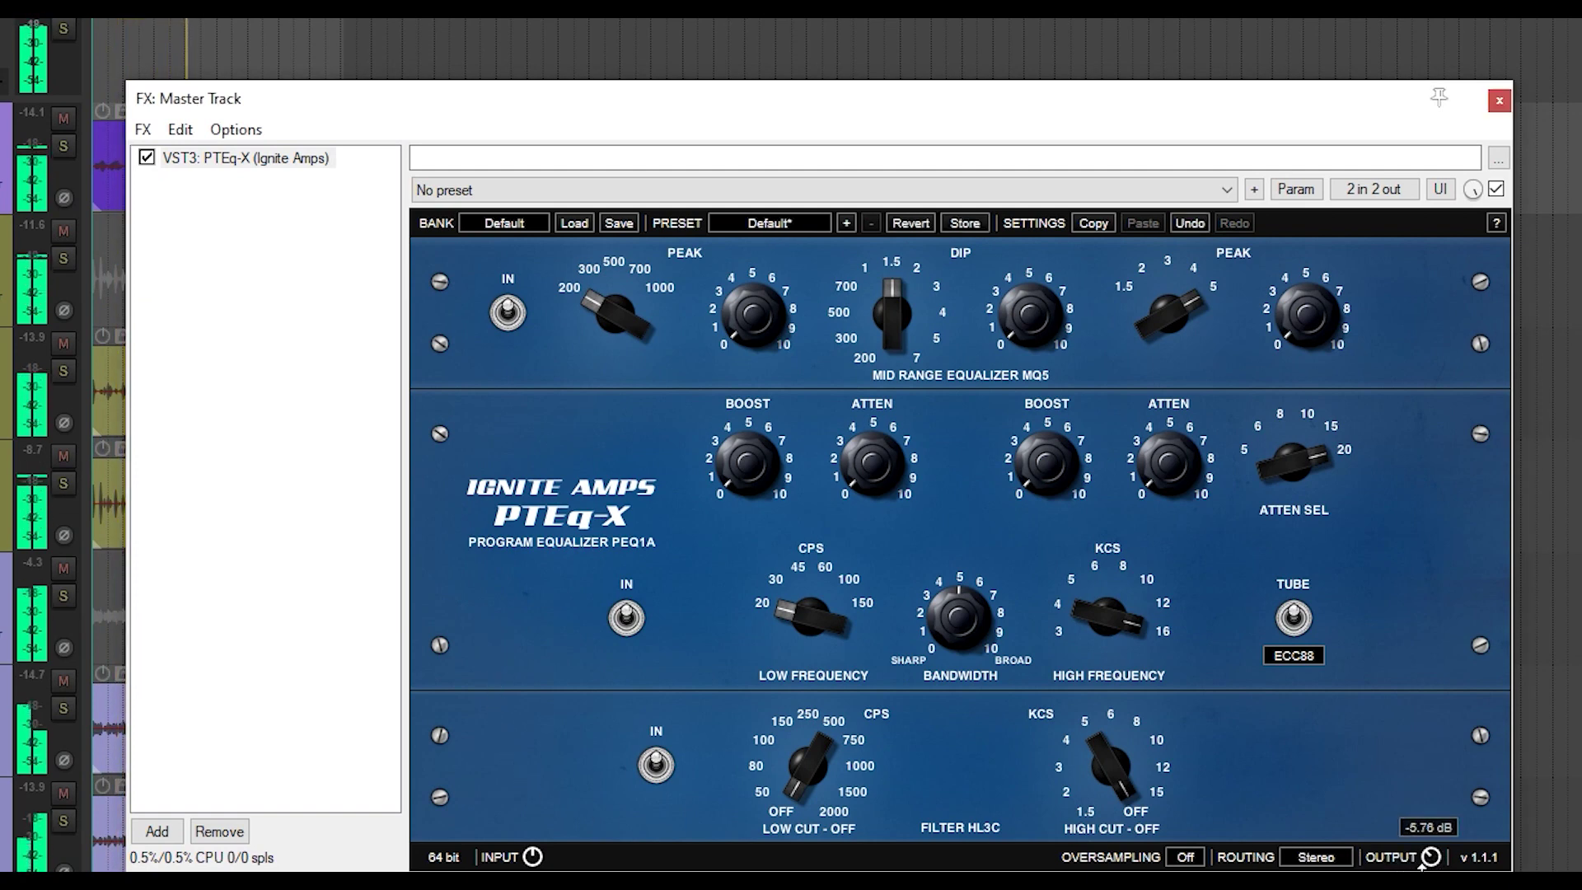
pyautogui.moveTo(535, 856); pyautogui.dragTo(544, 840)
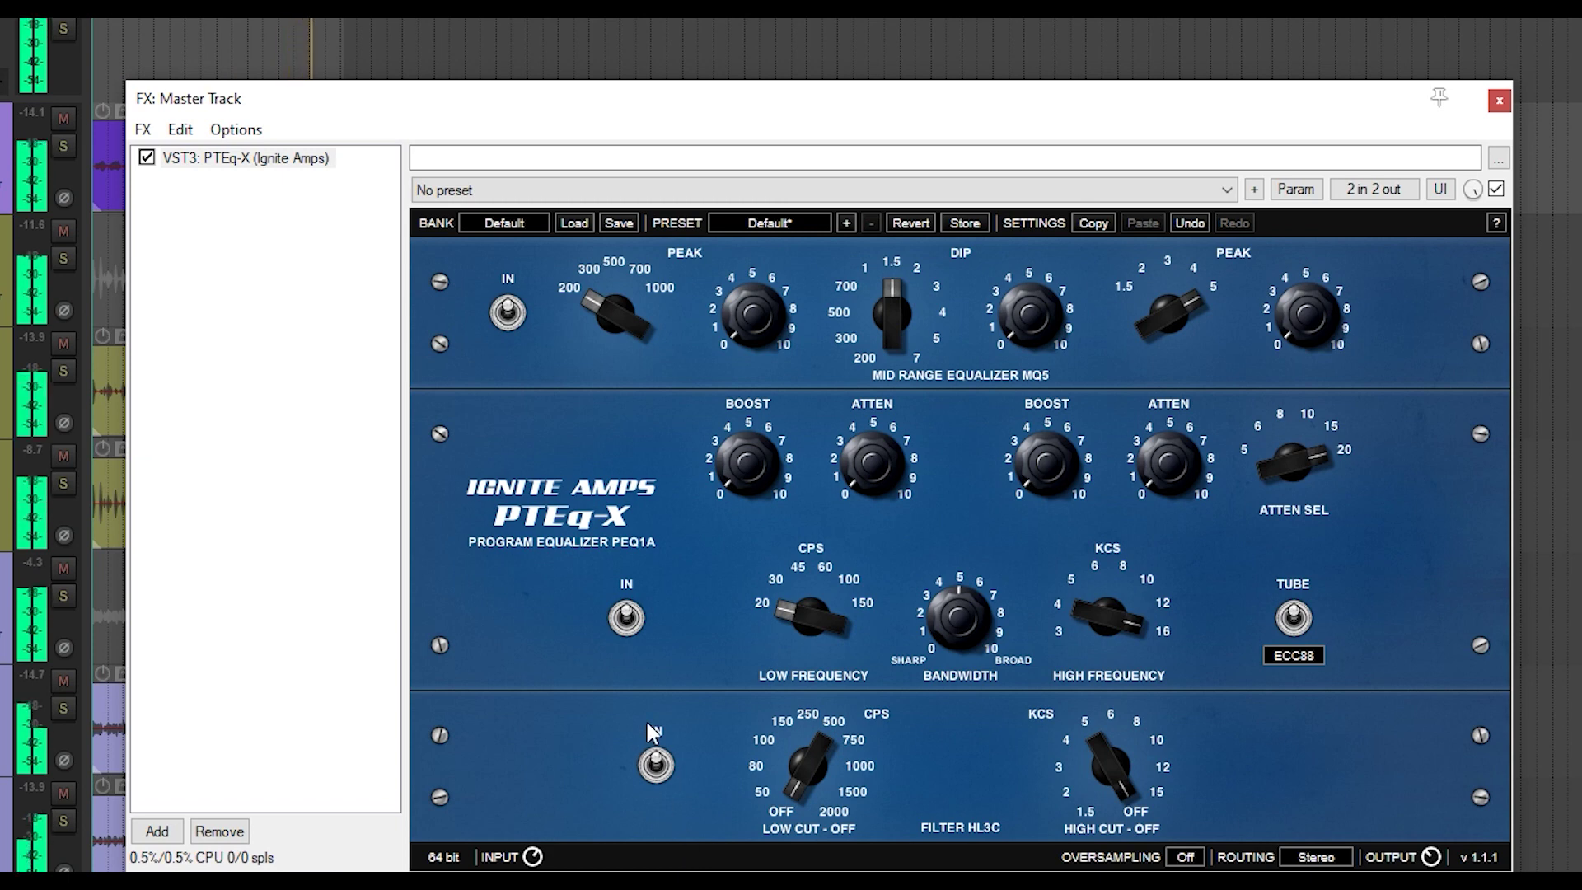
pyautogui.click(147, 159)
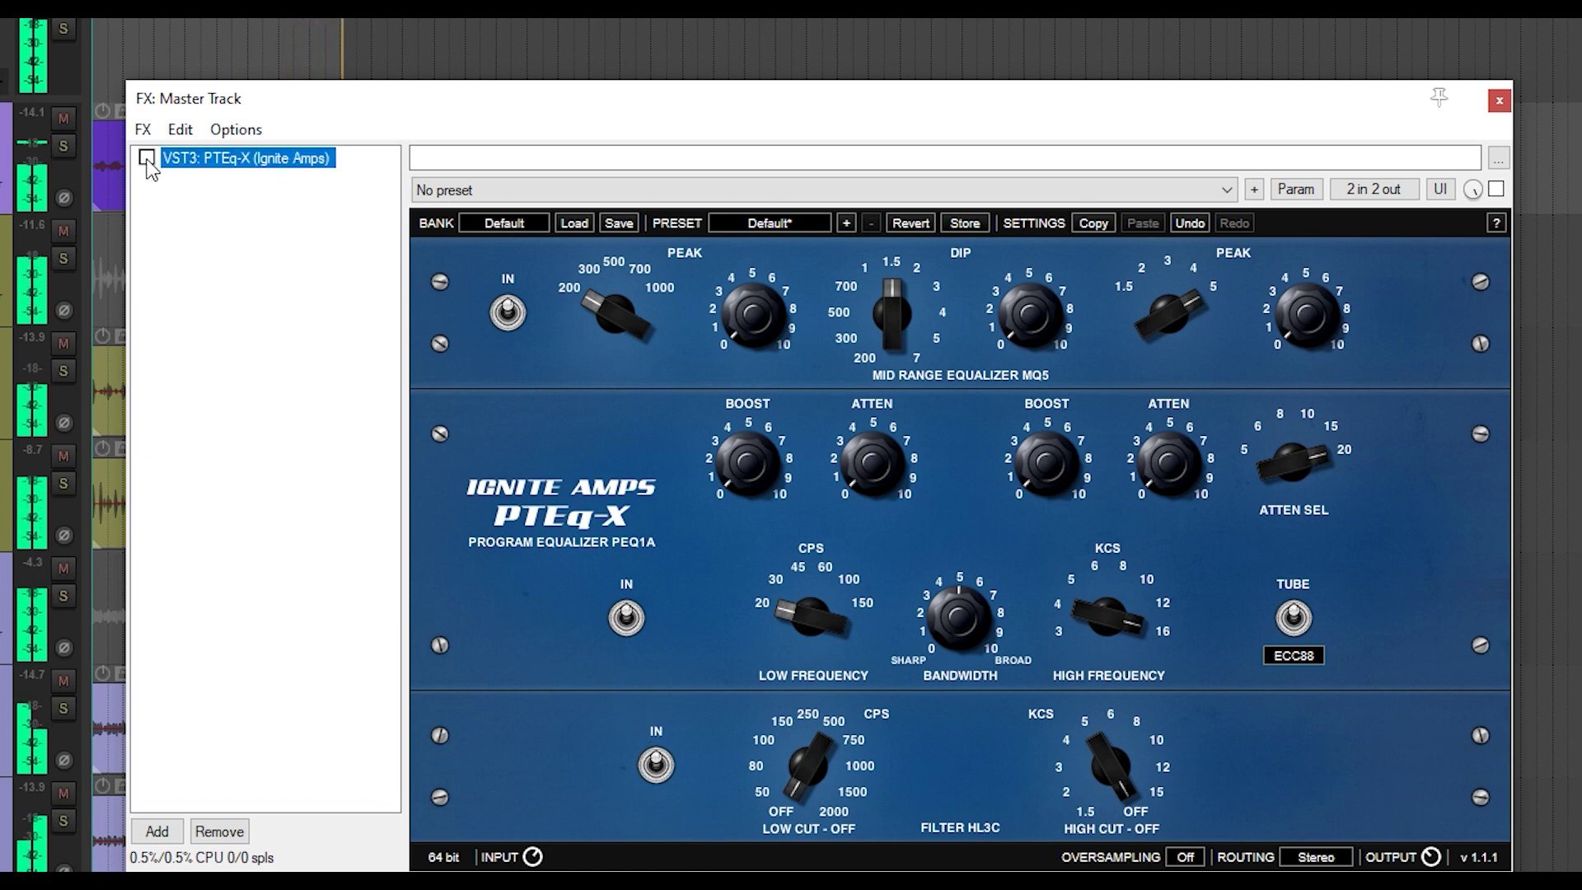
pyautogui.click(148, 159)
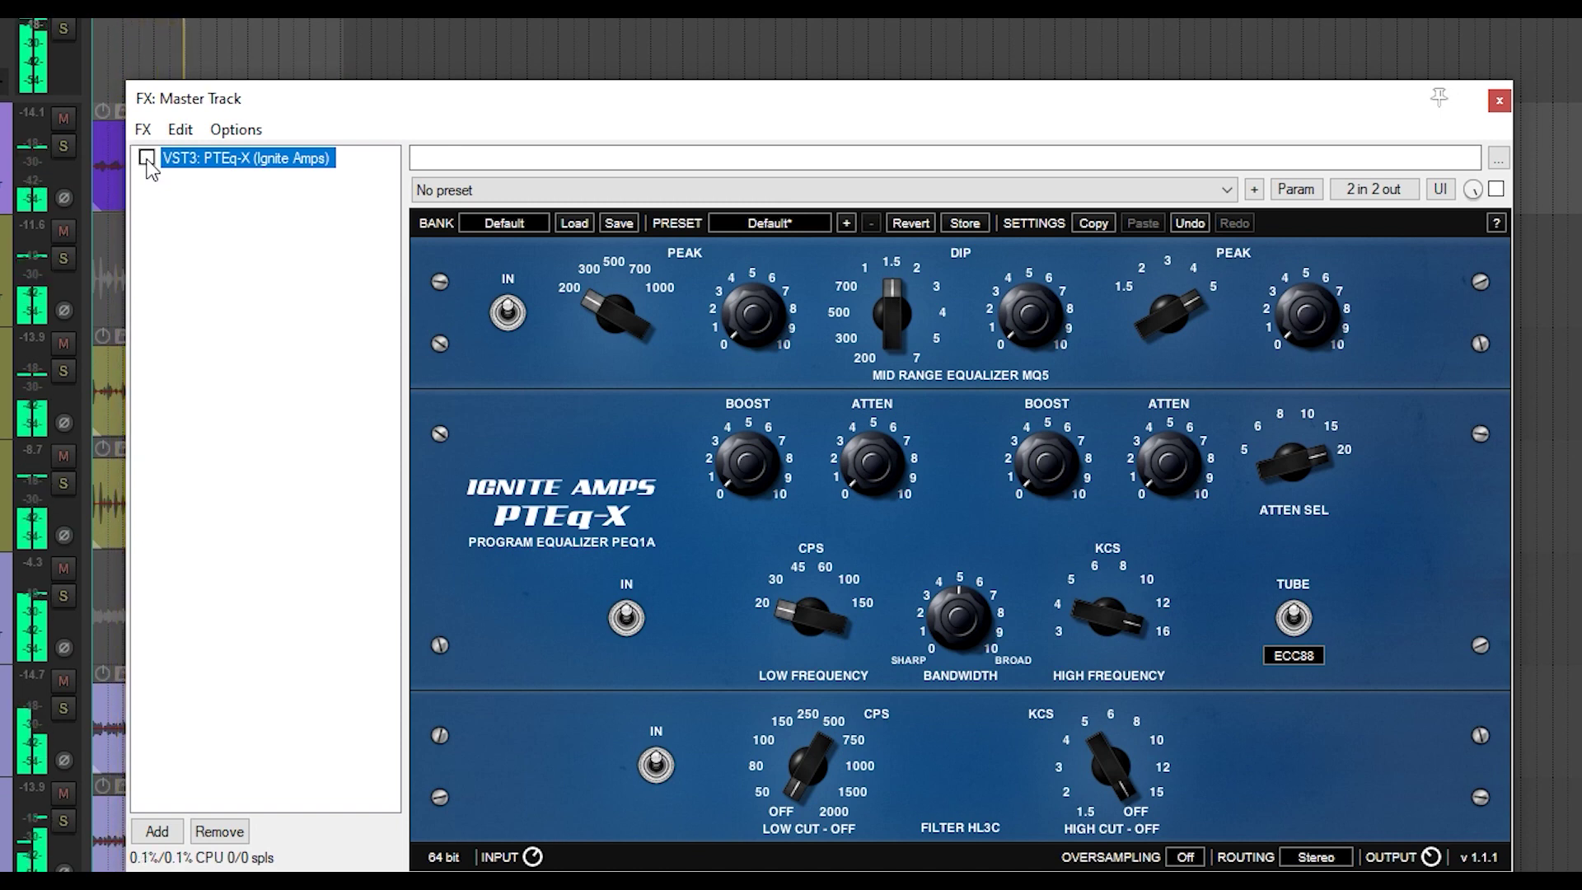
pyautogui.click(148, 161)
pyautogui.click(148, 159)
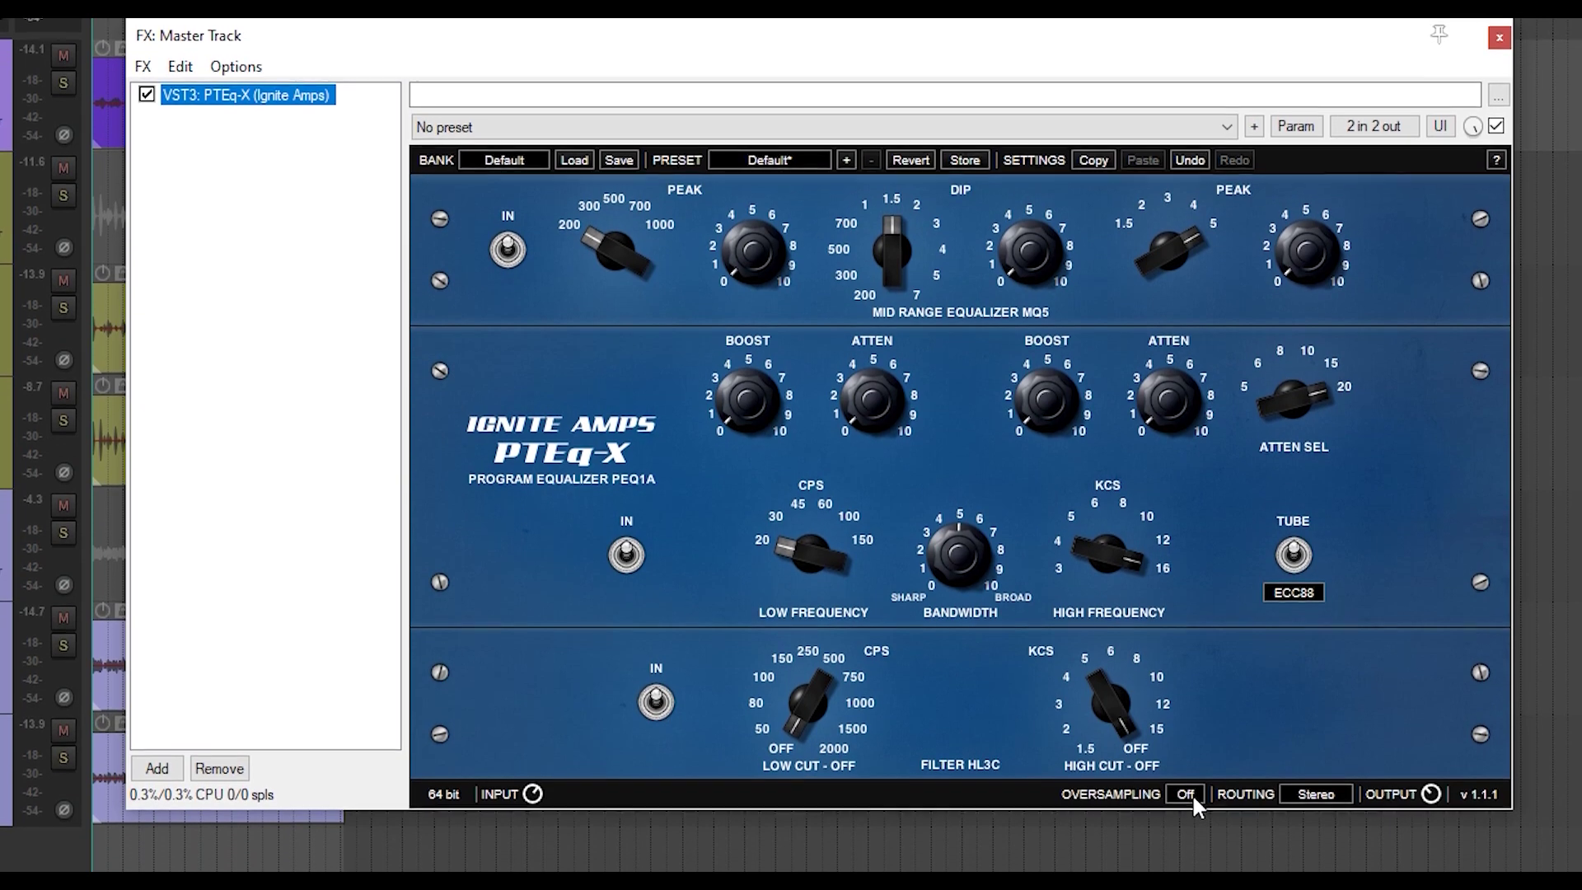
# Step: View the choices for PTEq-X's oversampling, its mono or stereo routing, and REAPER's plug-in preset options
pyautogui.click(1187, 839)
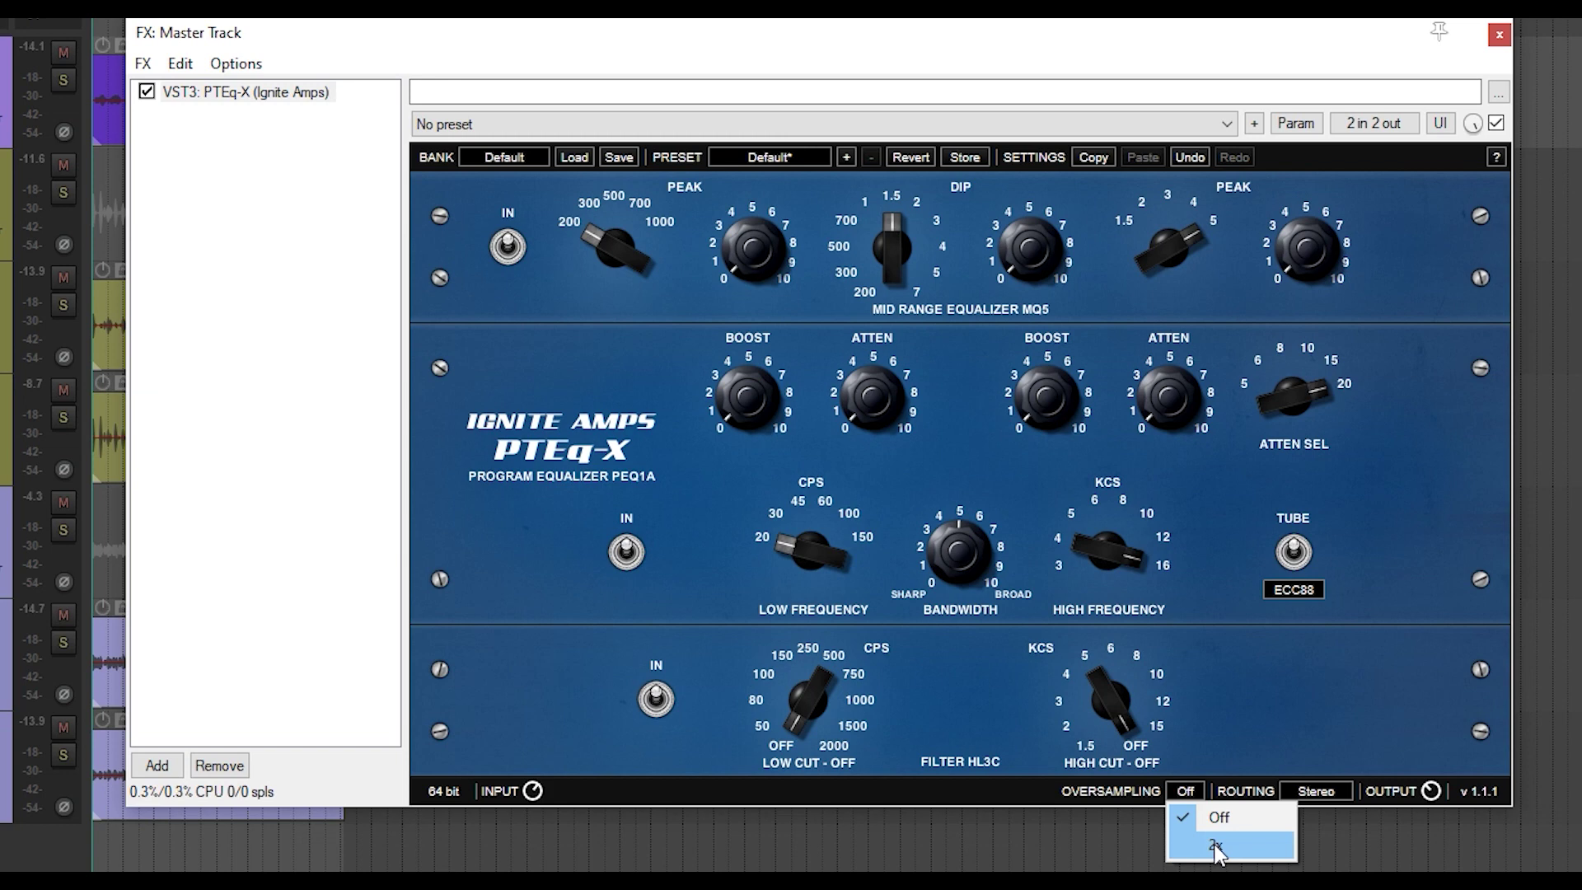
pyautogui.click(1341, 798)
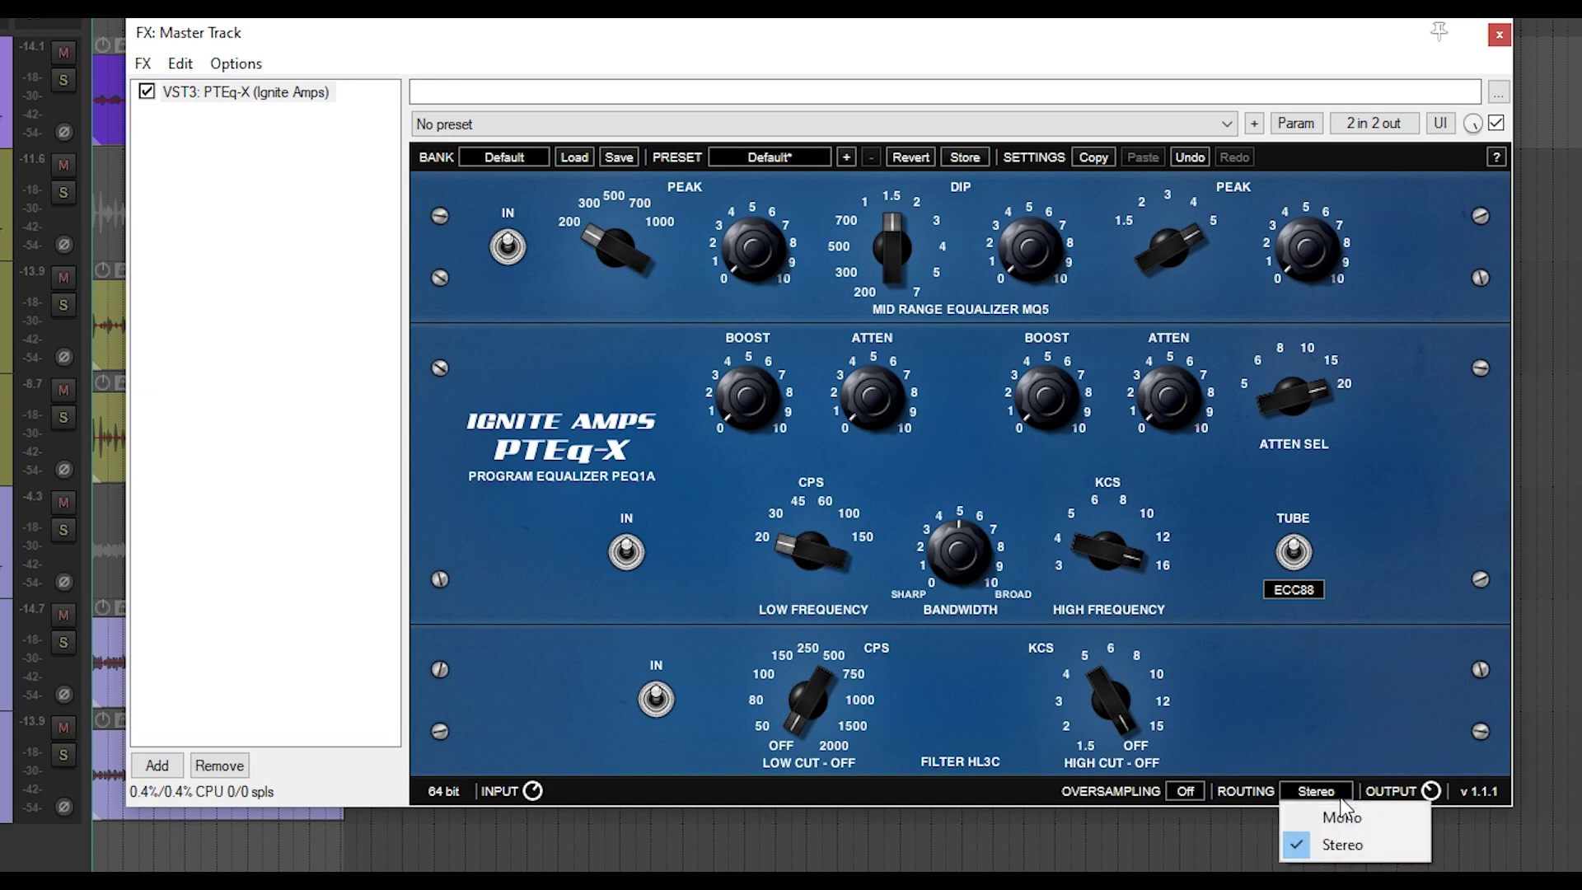
pyautogui.click(1332, 745)
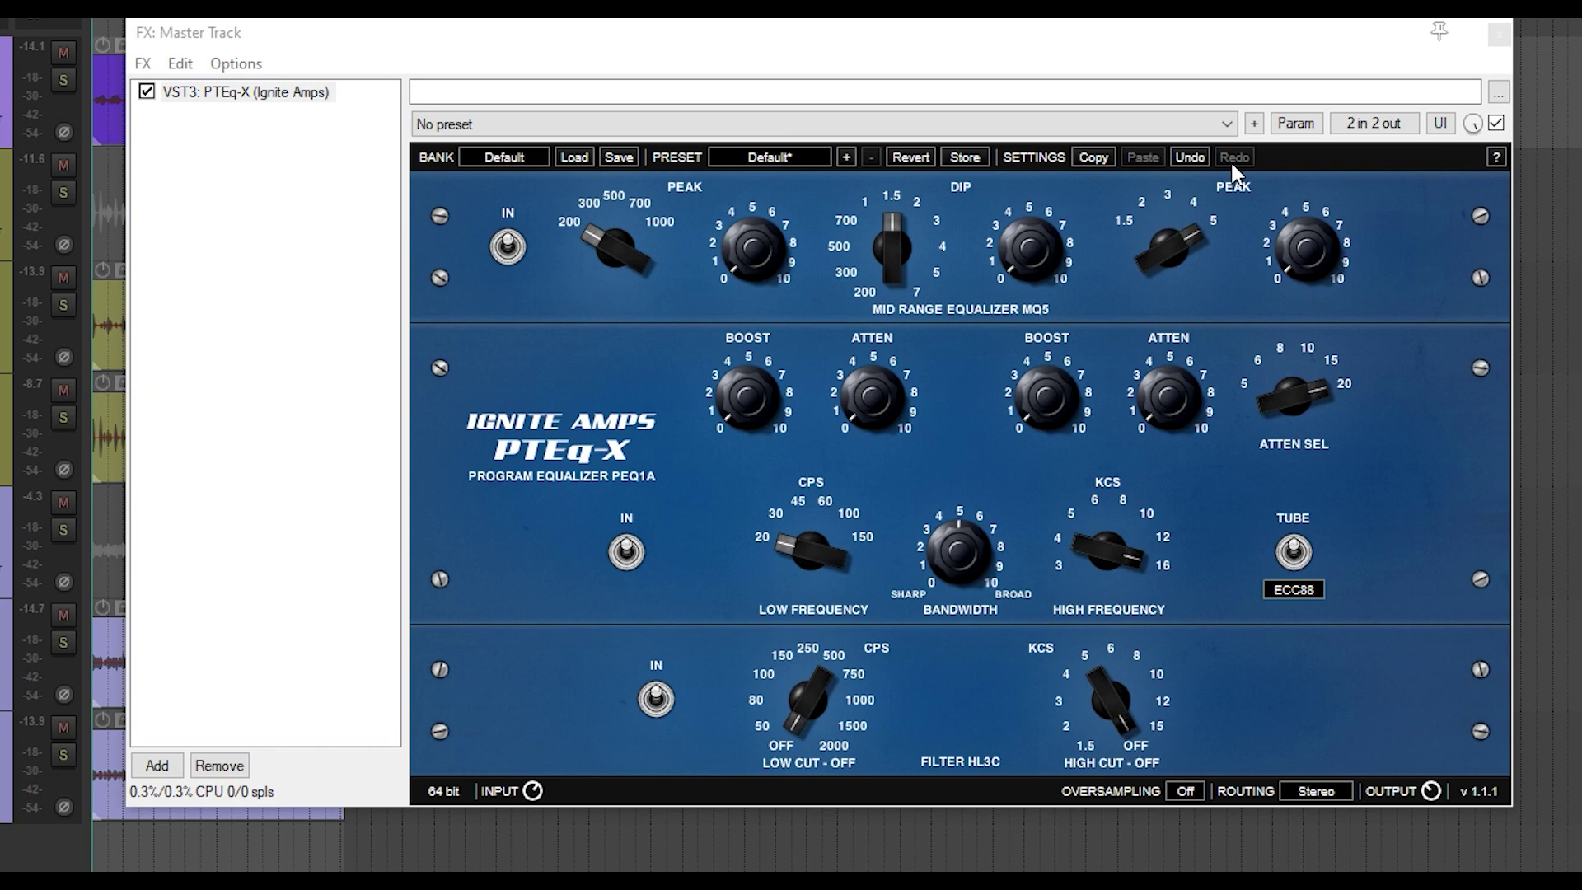
pyautogui.click(1255, 126)
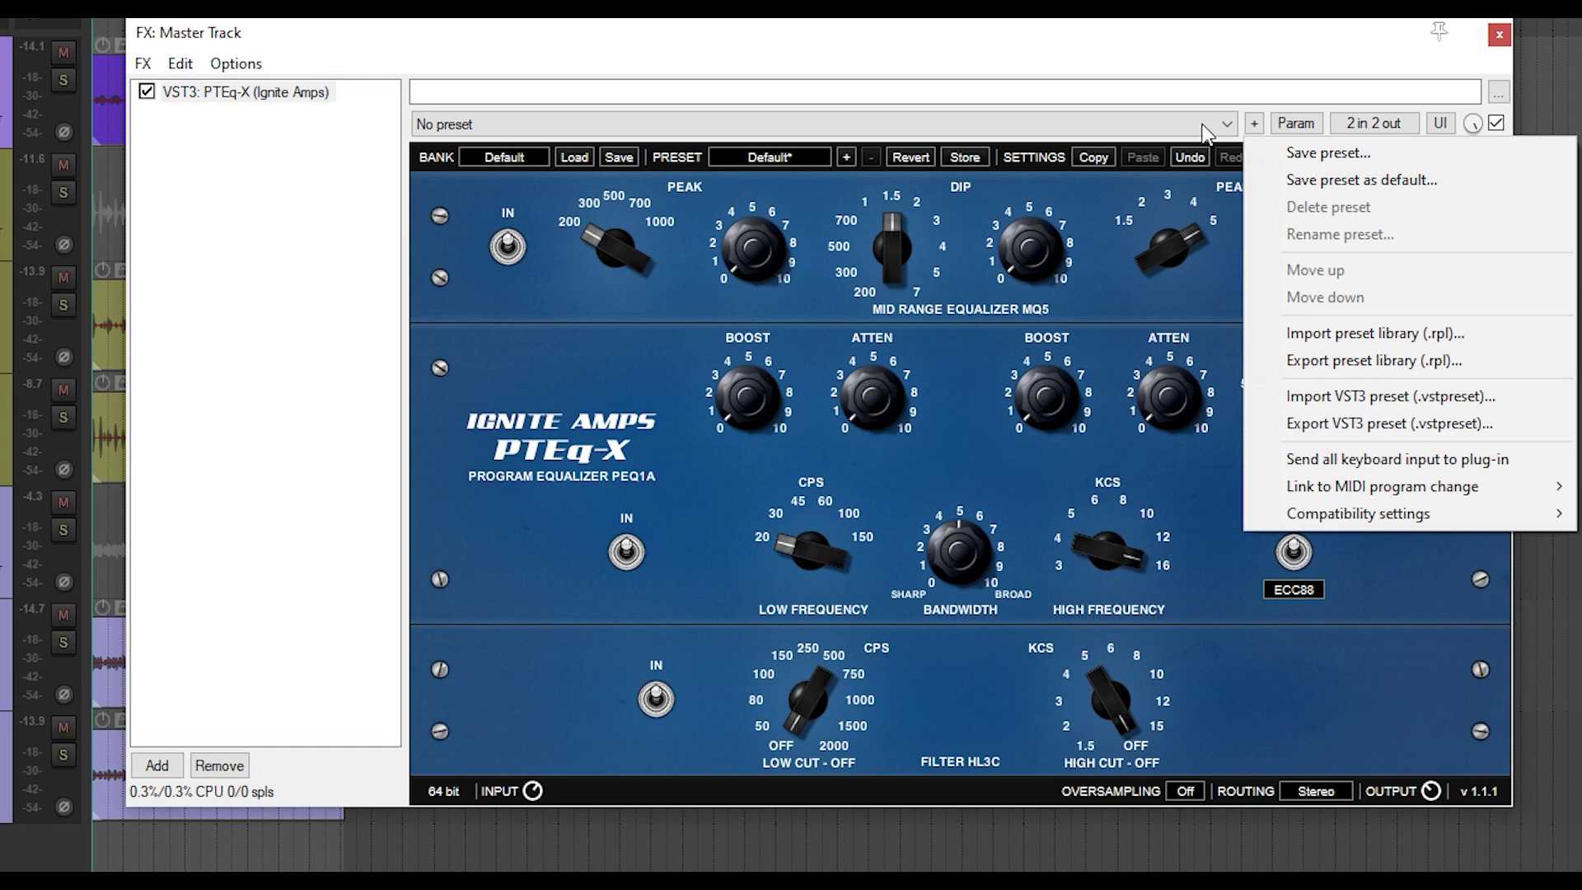
pyautogui.click(1180, 38)
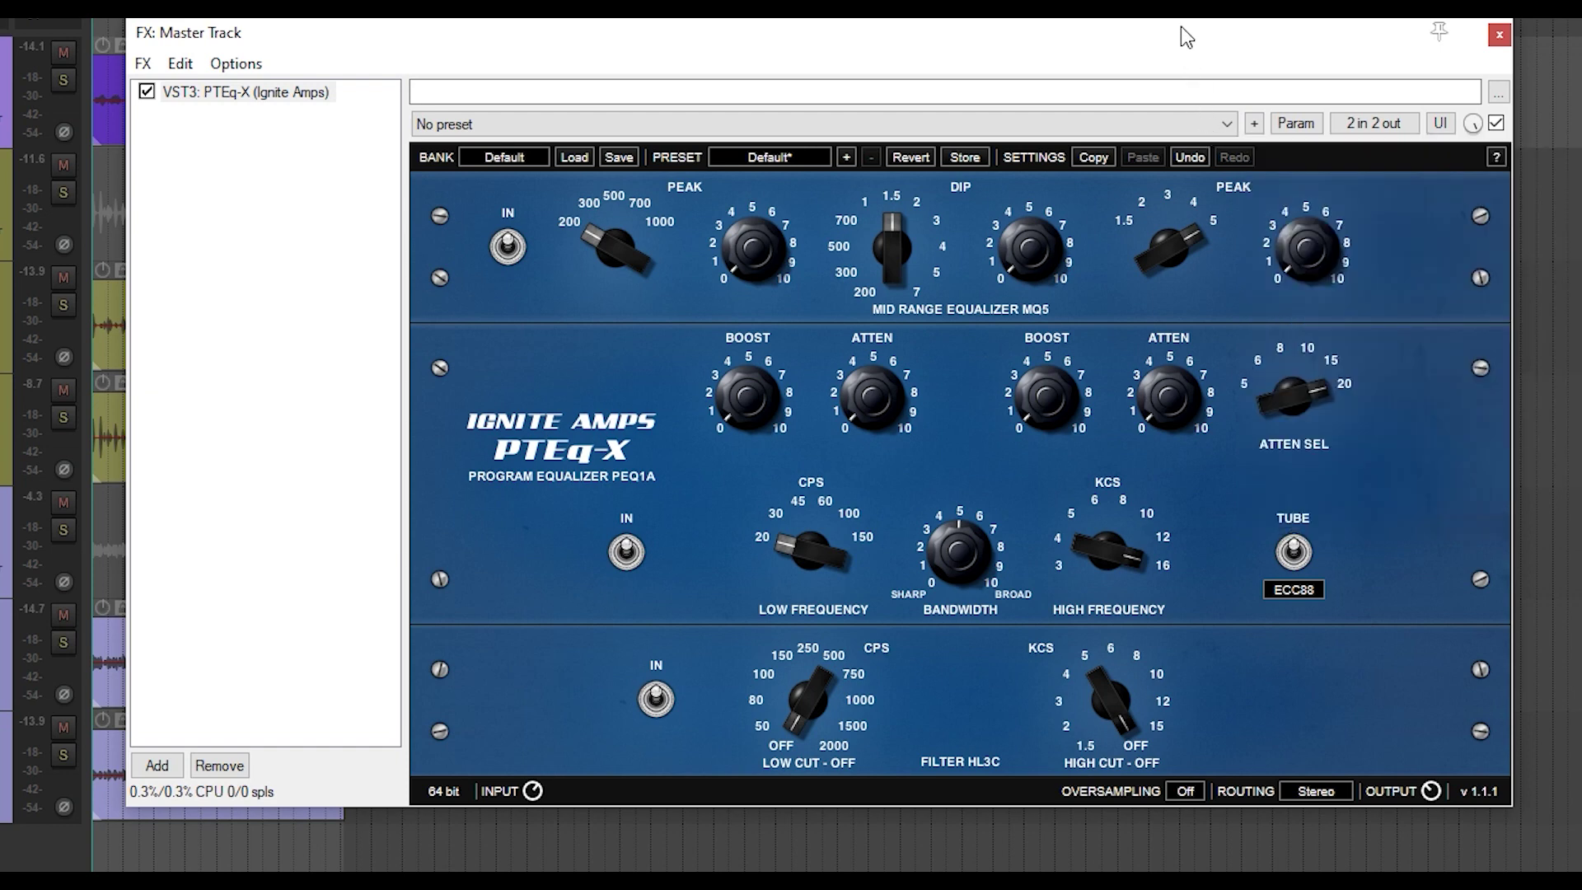